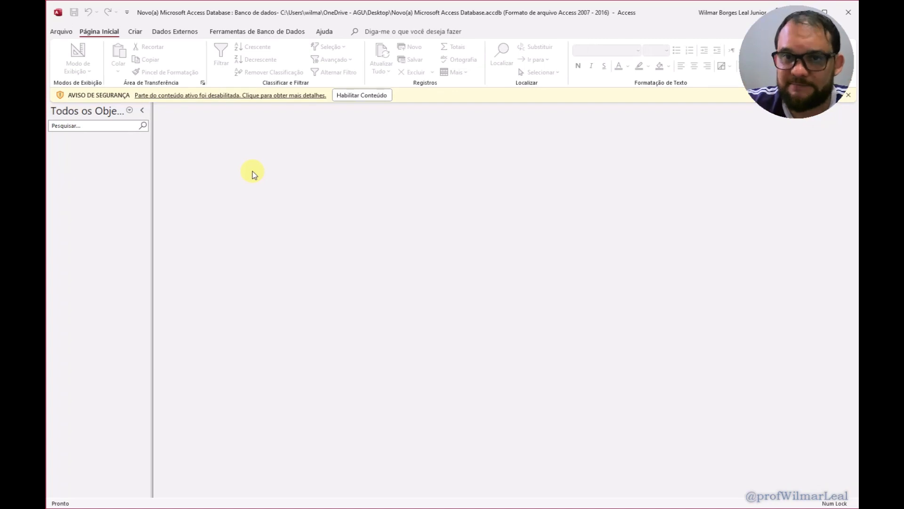
- Enable the database's blocked active content
left_click_drag(810, 71, 767, 252)
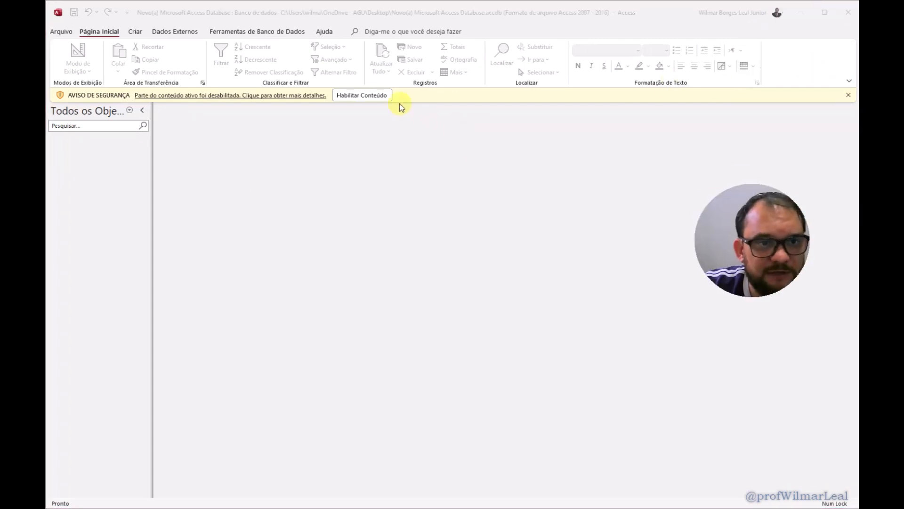
left_click(356, 97)
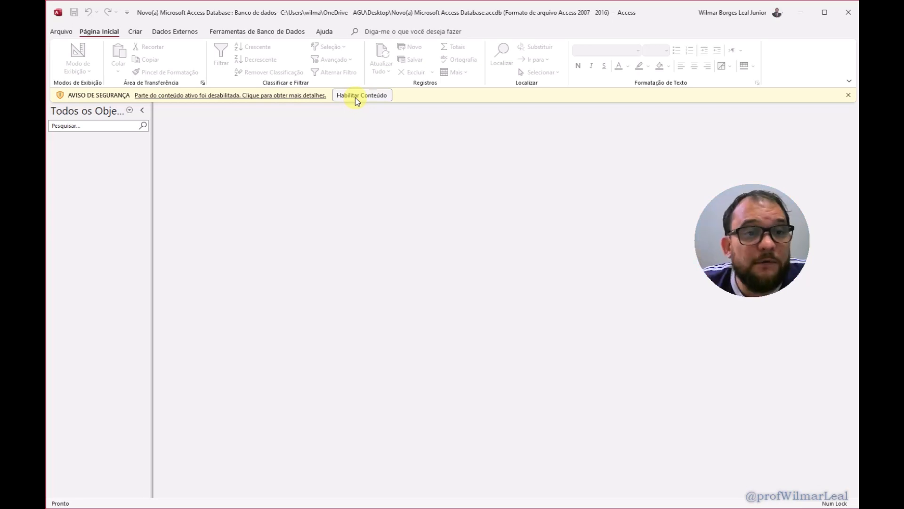
left_click(357, 97)
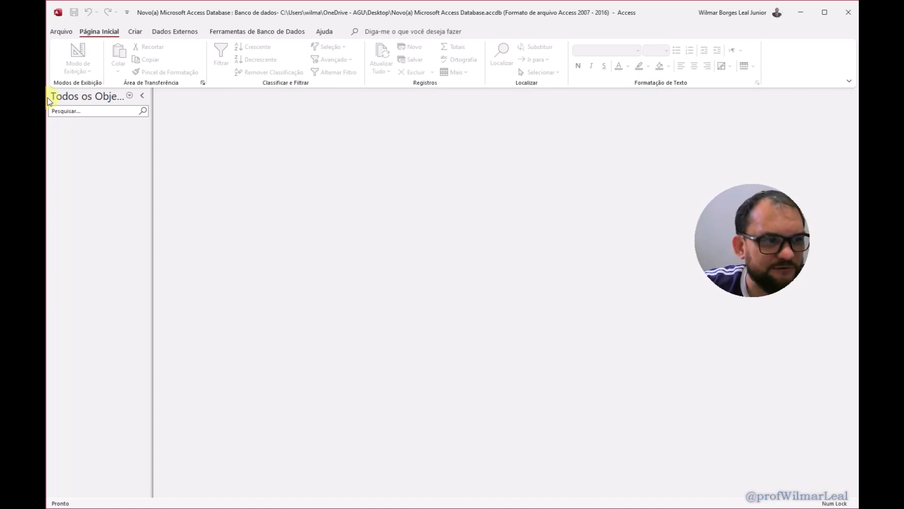
- Create a new table, save it as tbl_UF and show it in design view
left_click(135, 32)
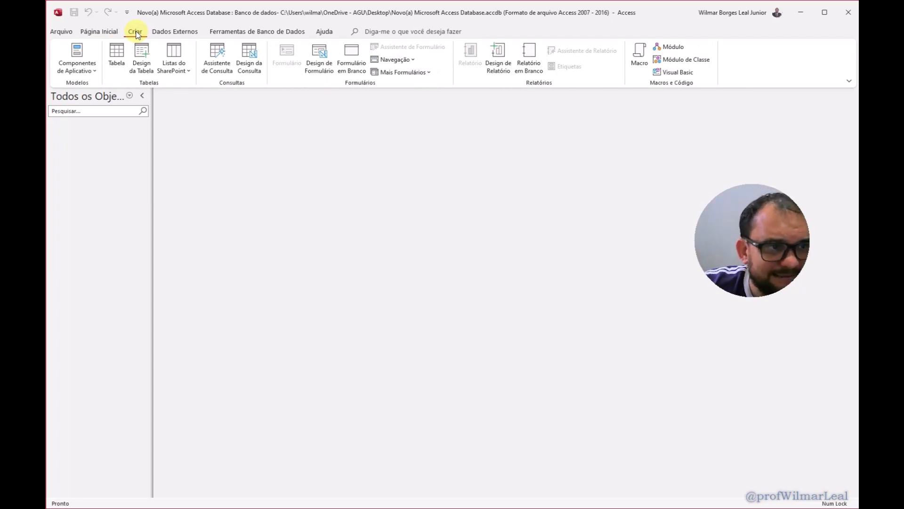
key("alt")
left_click(117, 64)
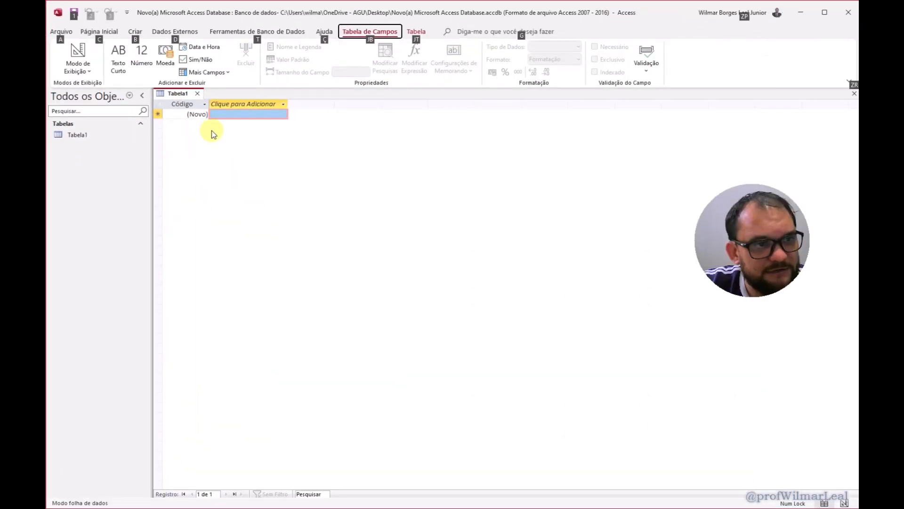
left_click(410, 228)
left_click(77, 56)
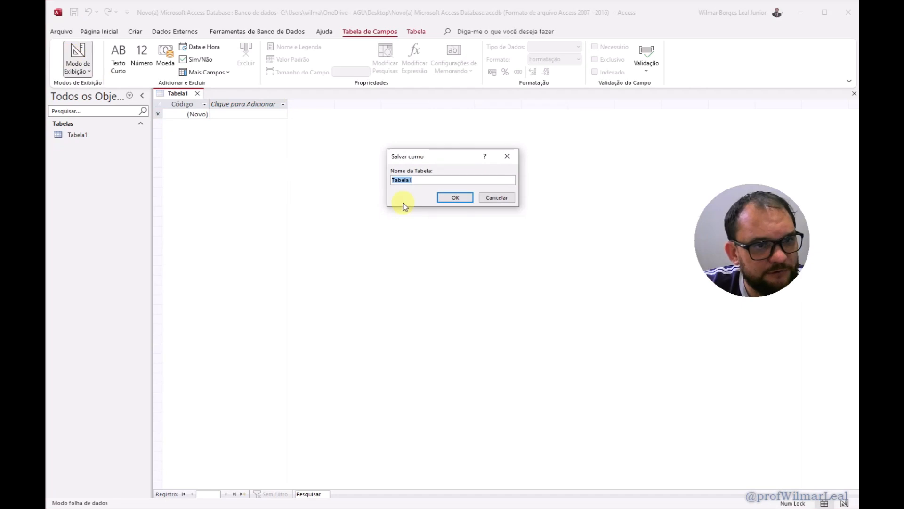
type("tbl_c")
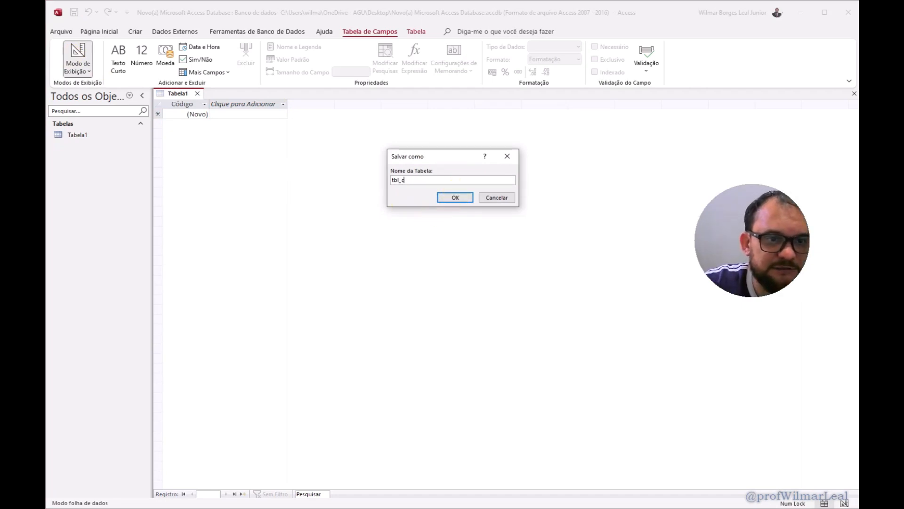
type("UF")
left_click(454, 196)
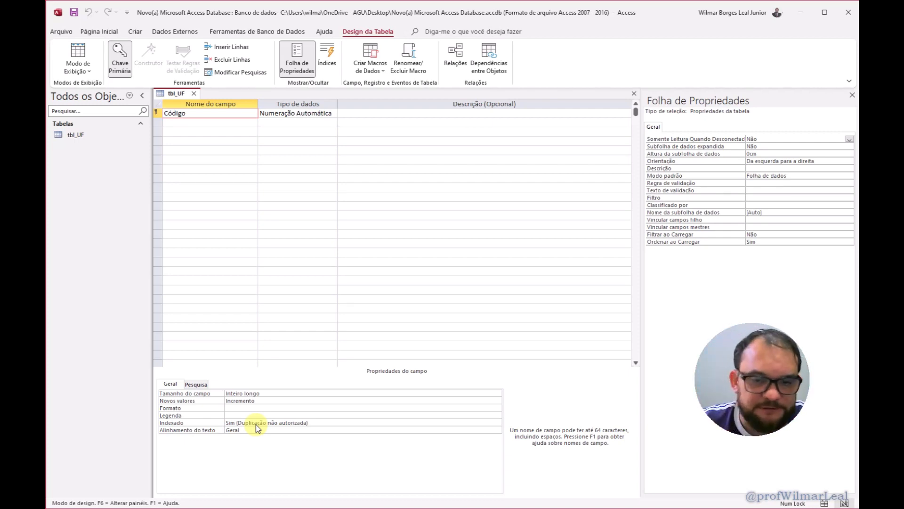
- Rename the primary key field of tbl_UF to IdUF and add a short text field named NomeUF
double_click(197, 114)
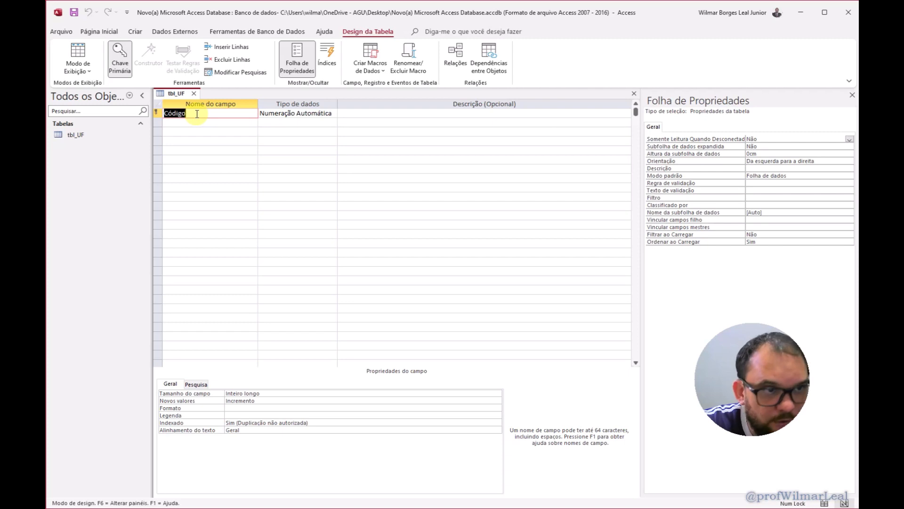
type("Id")
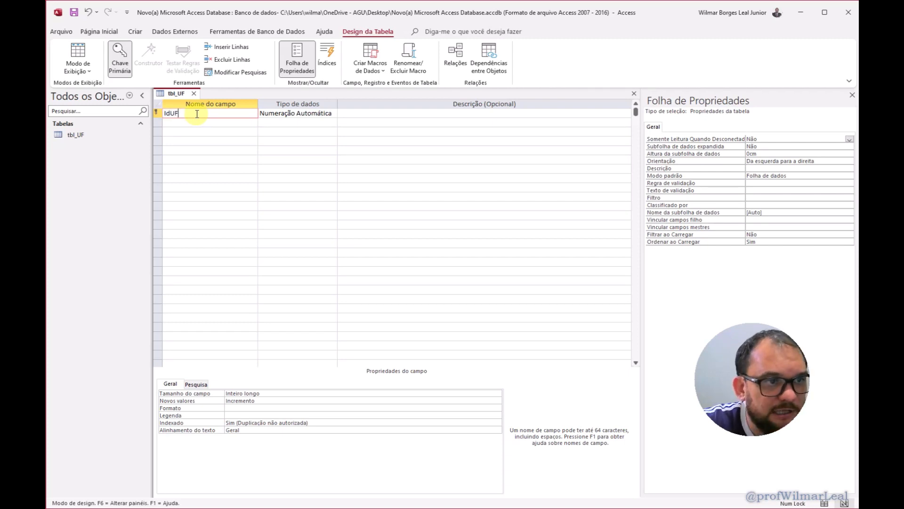
type("UF")
left_click(201, 121)
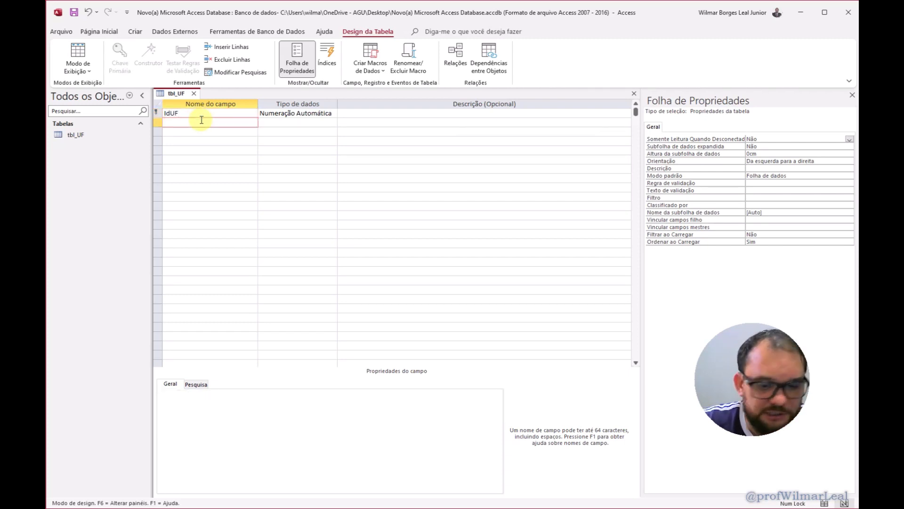
type("NomeUF")
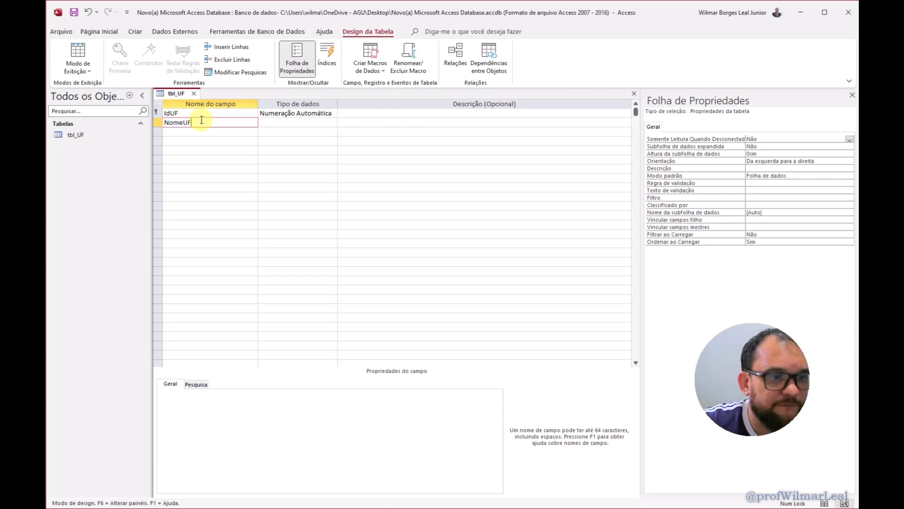
key("alt")
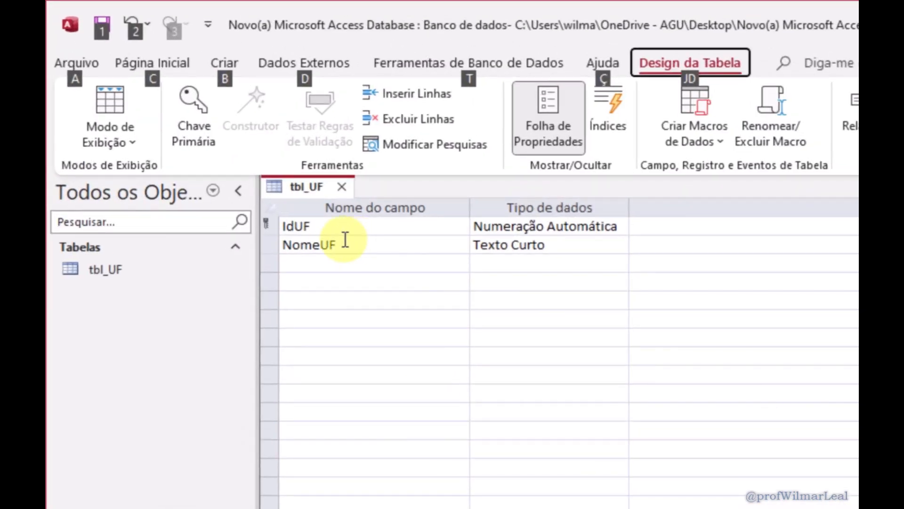
- Save the tbl_UF design and switch the table to datasheet view
left_click(564, 228)
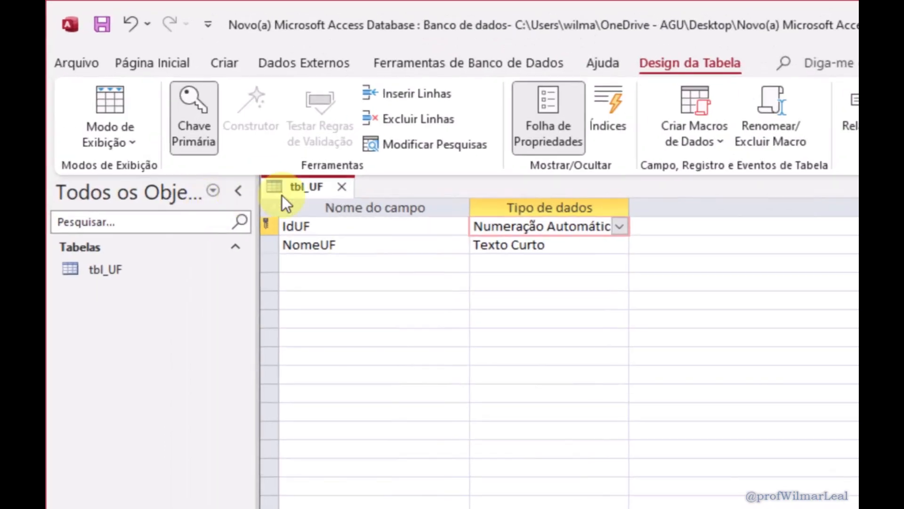
right_click(168, 91)
left_click(325, 198)
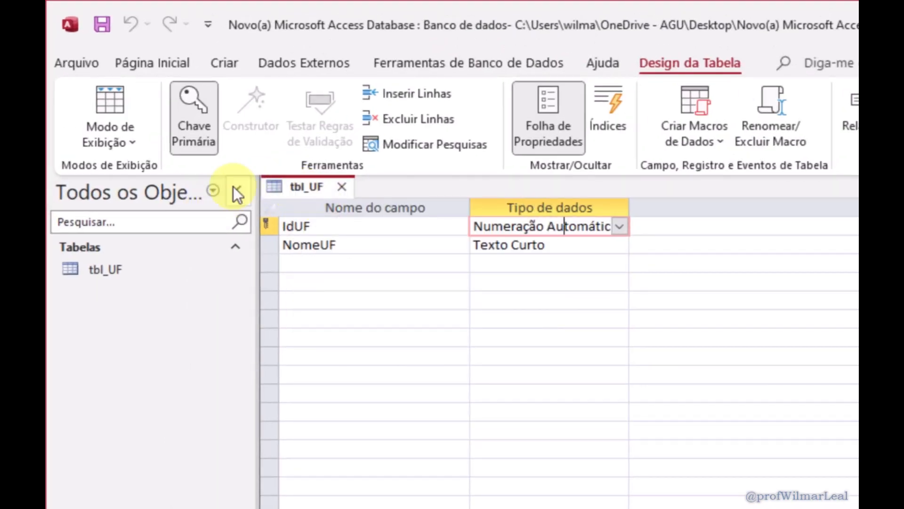
left_click(109, 110)
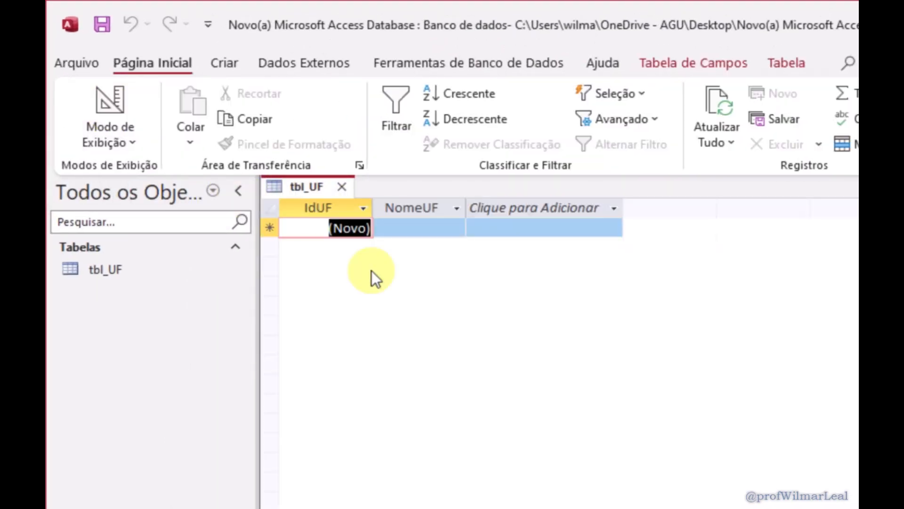
- Add two records to tbl_UF with the NomeUF values TO and SP
left_click(402, 227)
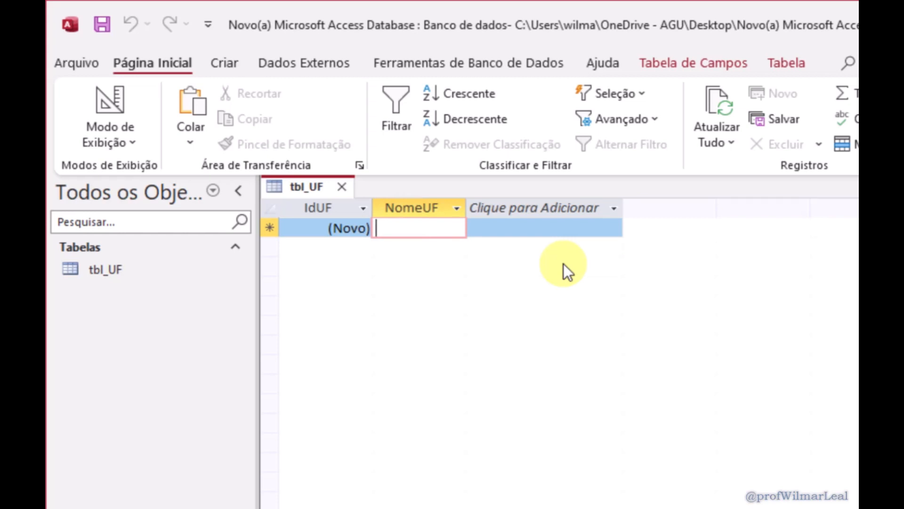
left_click(347, 228)
left_click(360, 227)
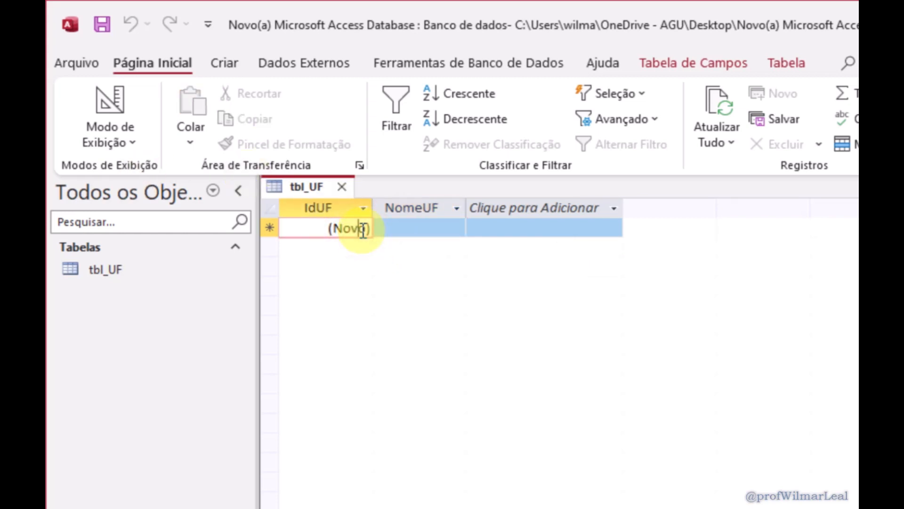
left_click(410, 226)
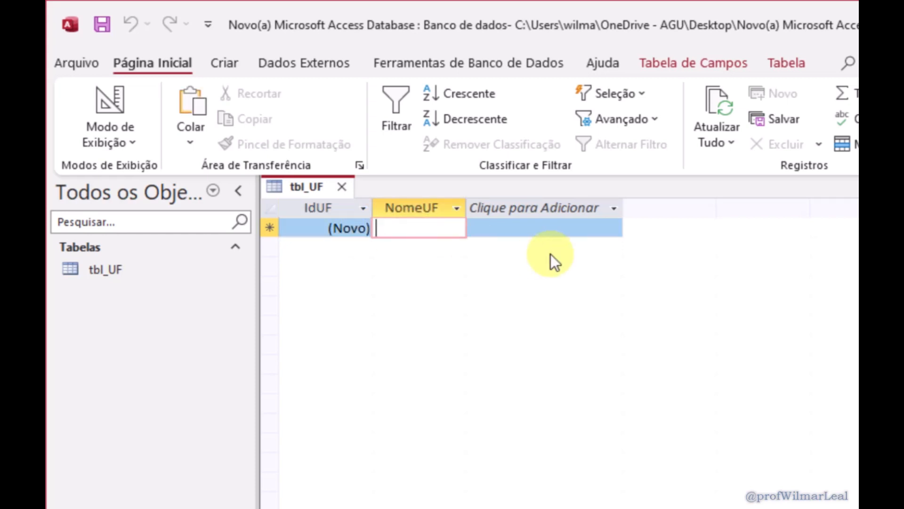
type("TO")
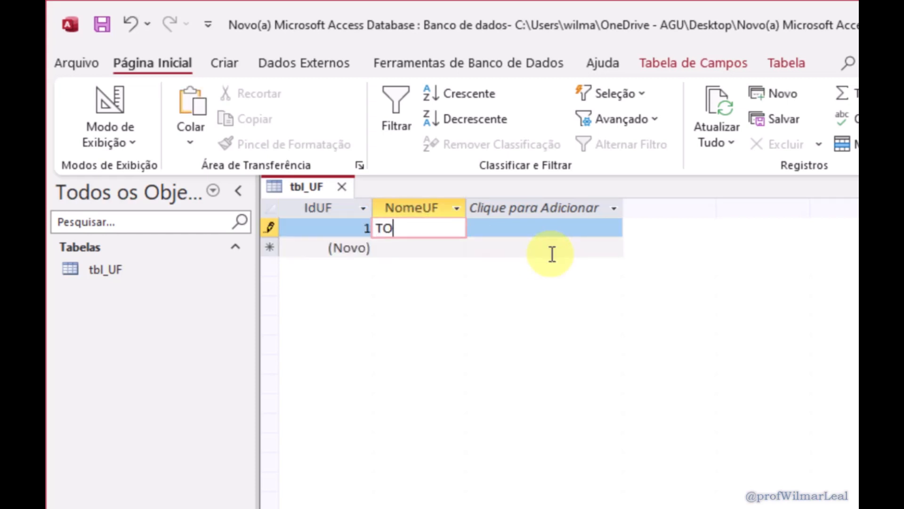
key("Tab")
key("Tab")
type("SP")
key("Tab")
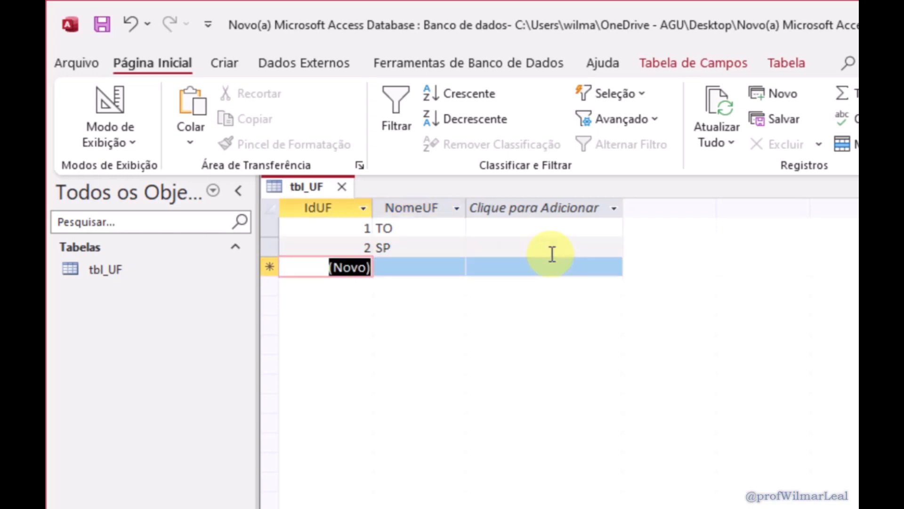
- Add three more records to tbl_UF with the NomeUF values RJ, MT and DF
key("Tab")
type("RJ")
key("Tab")
key("Tab")
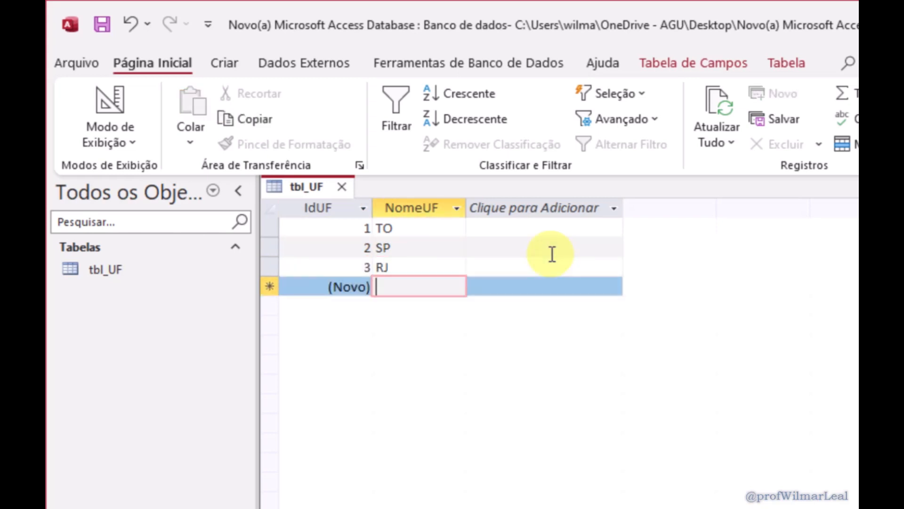
type("MT")
key("Tab")
key("Tab")
type("DF")
key("Tab")
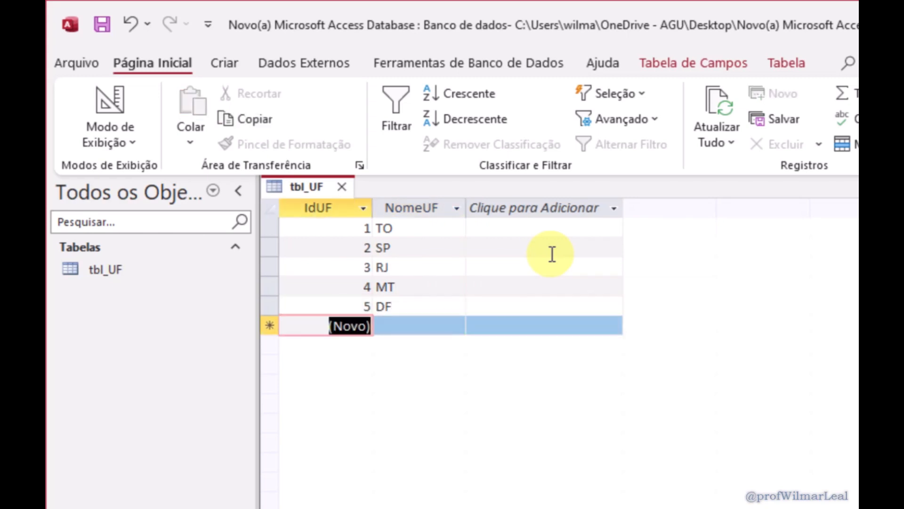
key("Tab")
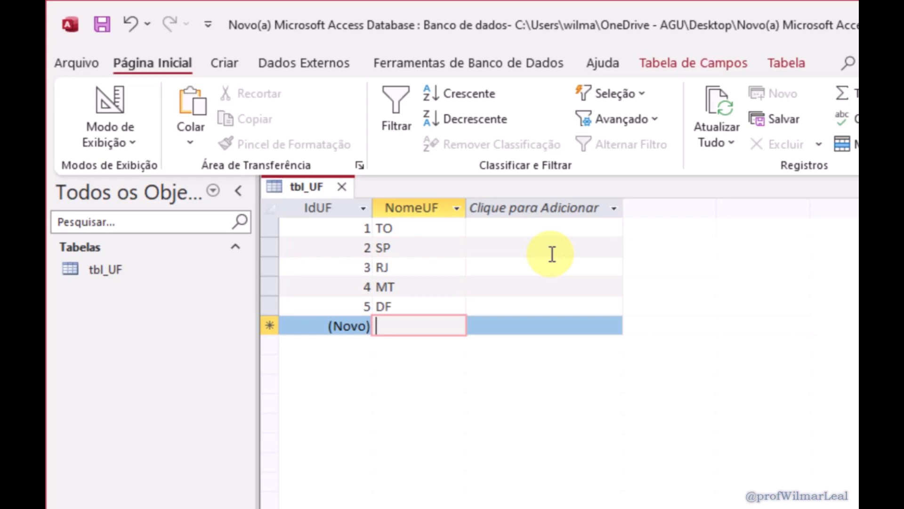
- Close the tbl_UF table
key("alt")
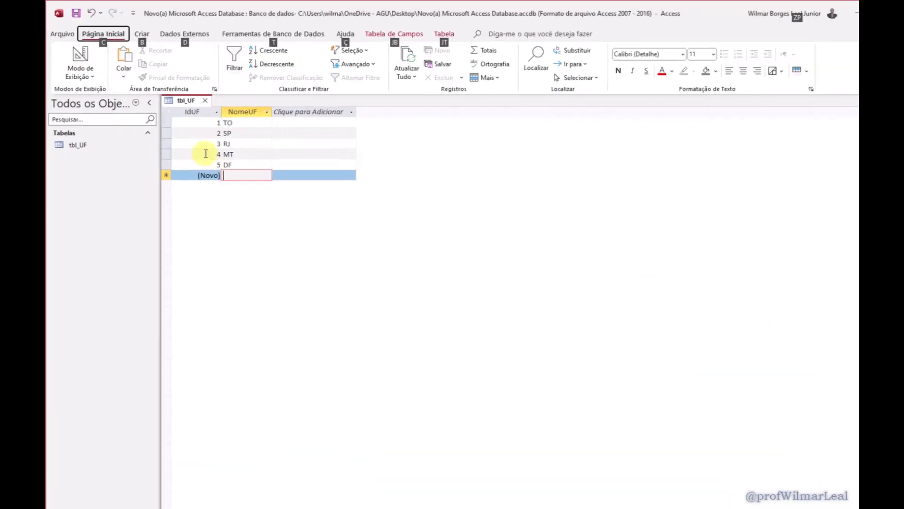
key("alt")
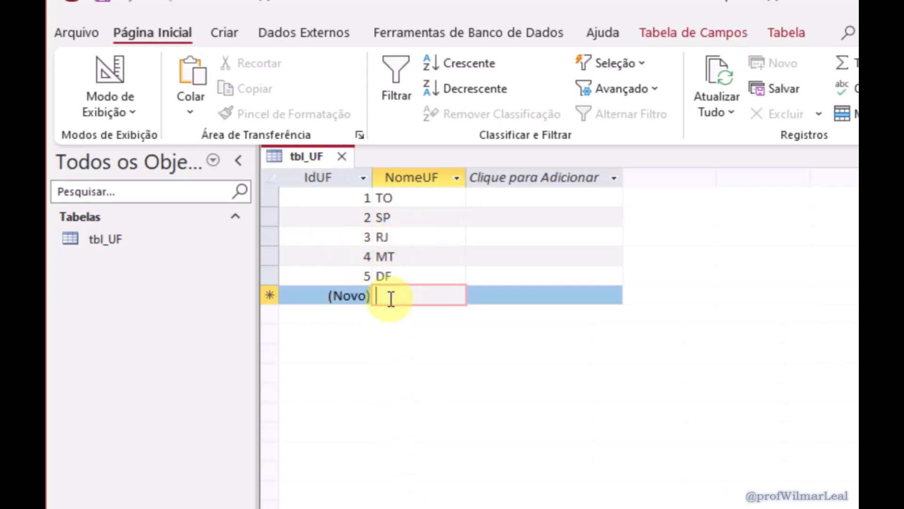
key("alt")
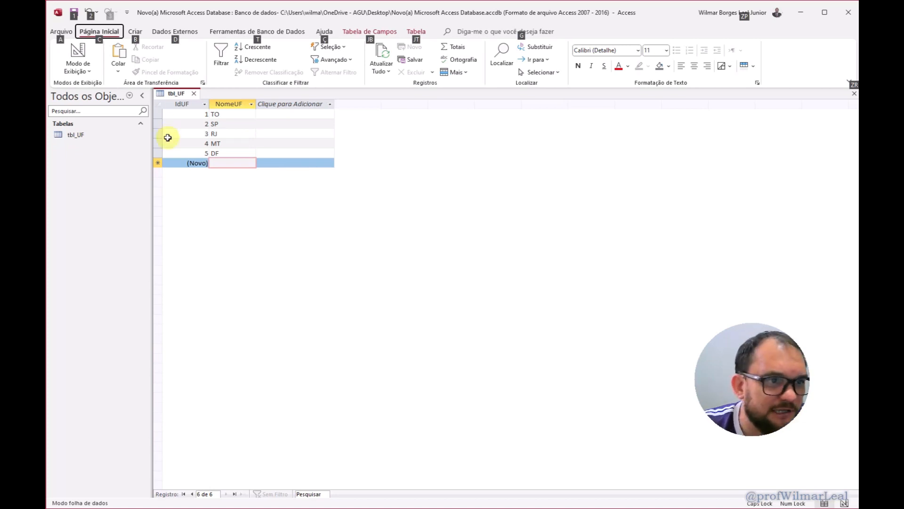
right_click(175, 93)
left_click(193, 102)
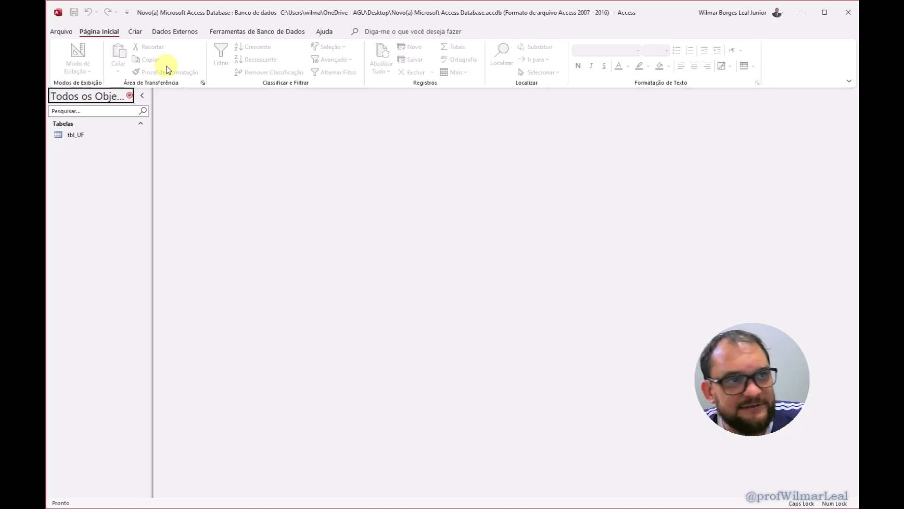
- Create another table, save it as tbl_Cidaded and show it in design view
left_click(135, 31)
left_click(117, 56)
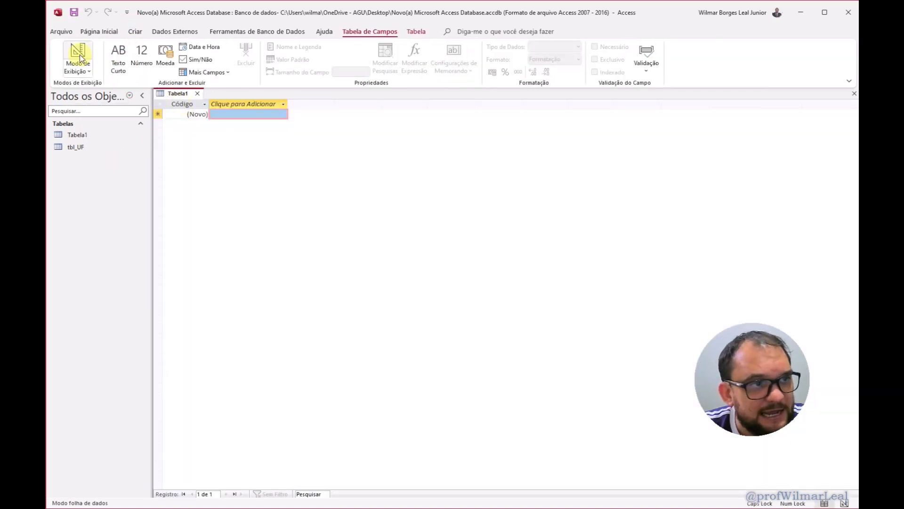
left_click(78, 53)
type("TBL_")
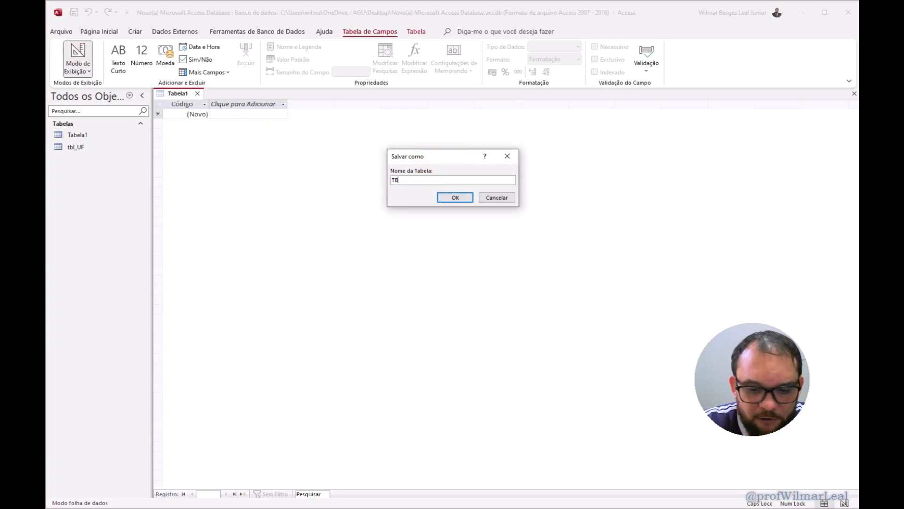
key("BackSpace")
key("BackSpace")
key("BackSpace")
key("Caps_Lock")
type("tbl")
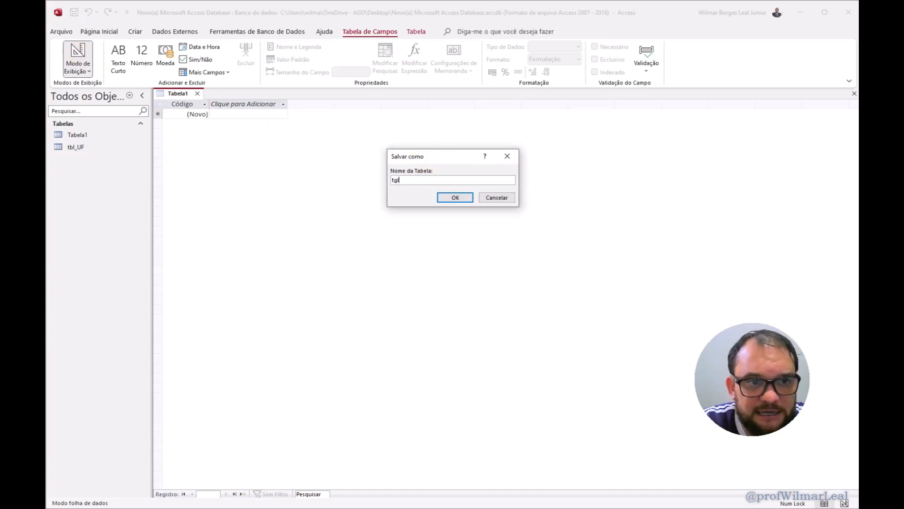
type("_Cidaded")
key("Return")
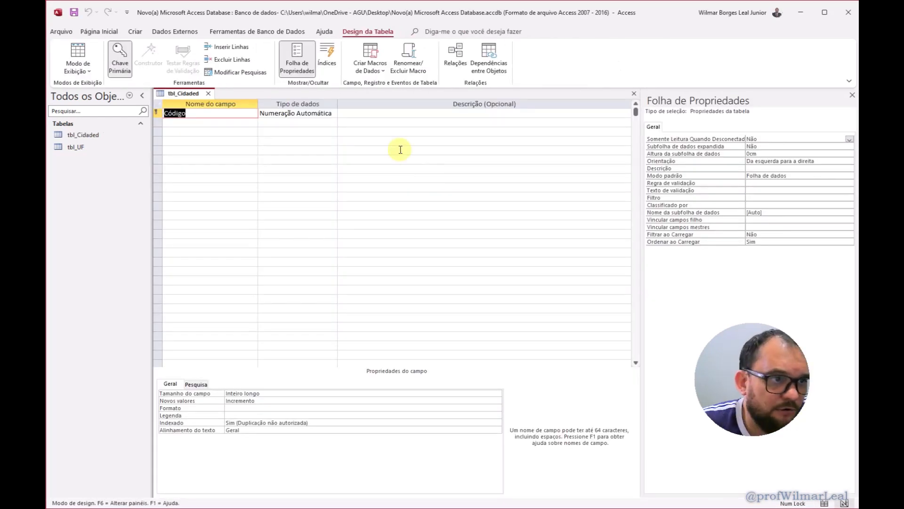
- Rename the primary key field Código of tbl_Cidaded to IdCidade
left_click(202, 115)
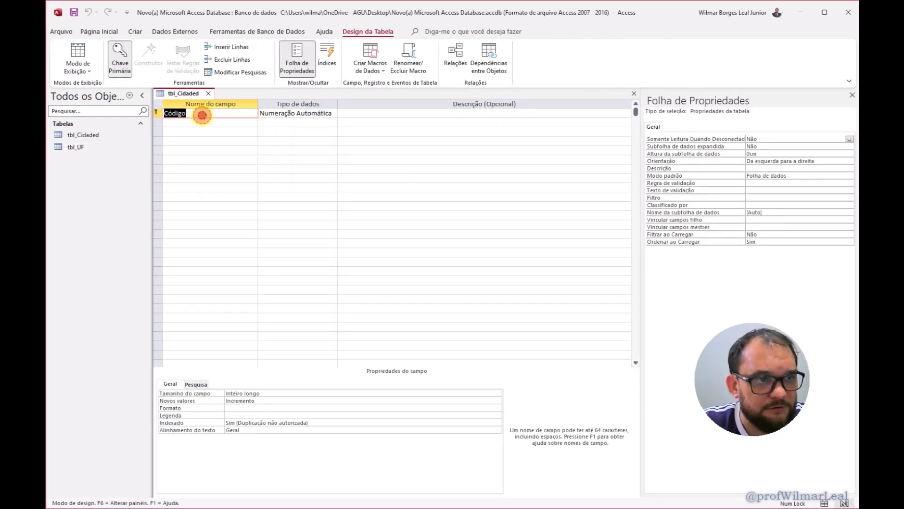
key("BackSpace")
key("BackSpace")
key("BackSpace")
key("BackSpace")
key("alt")
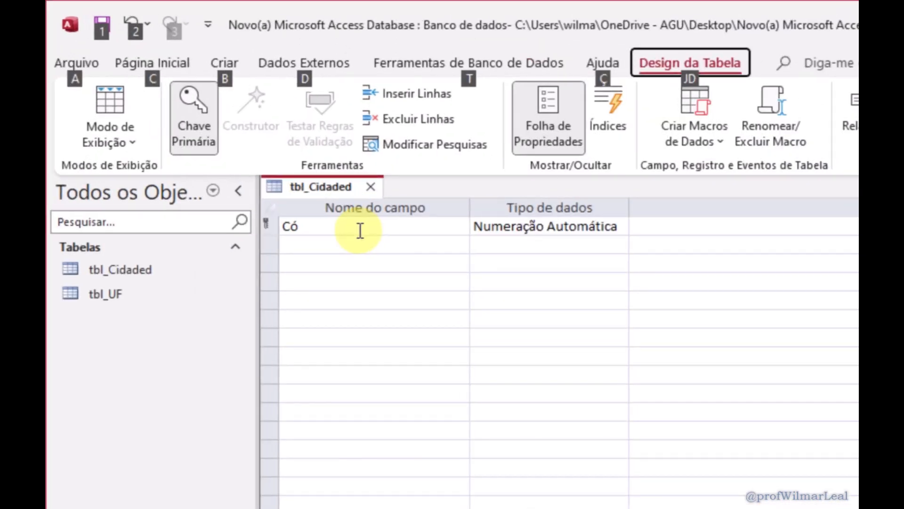
key("alt")
key("BackSpace")
key("BackSpace")
type("ID")
key("BackSpace")
type("dCdad")
key("BackSpace")
key("BackSpace")
key("BackSpace")
type("idade")
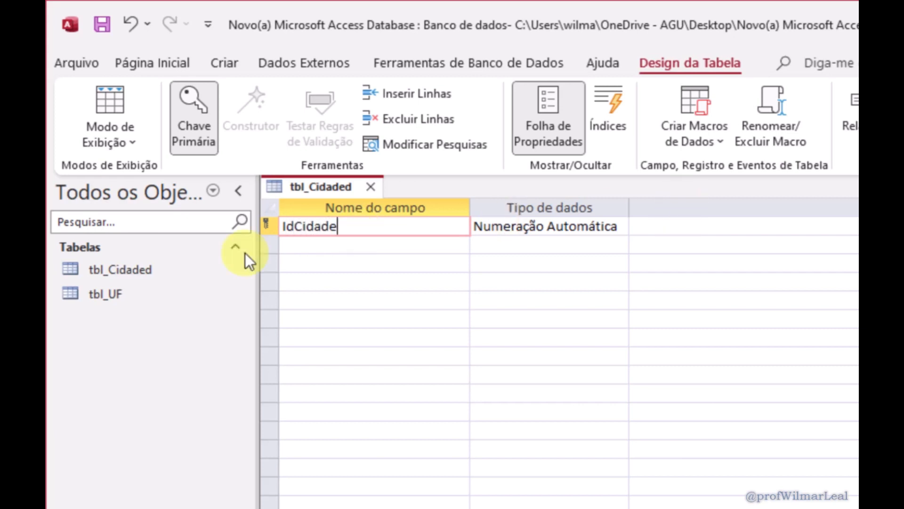
- Add a Texto Curto field named NomedaCidade below IdCidade in tbl_Cidaded
left_click(351, 244)
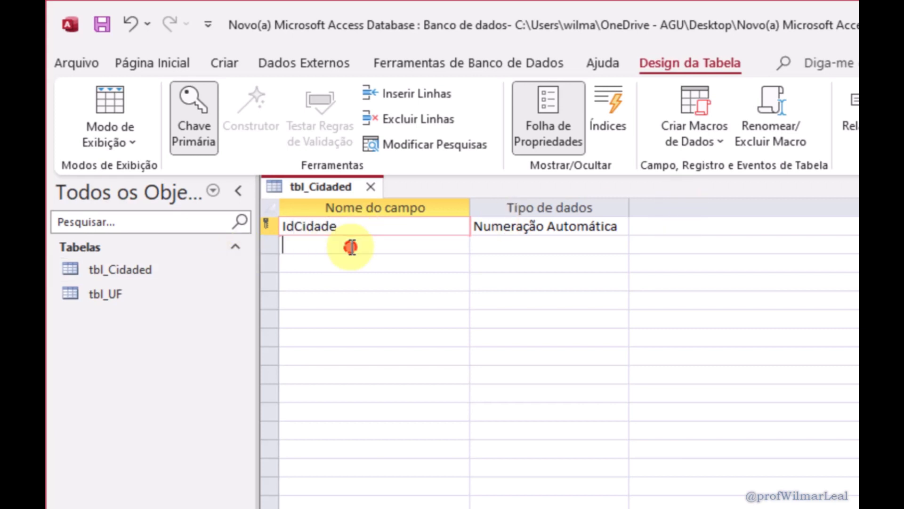
type("NomedaCidad")
key("BackSpace")
key("BackSpace")
key("BackSpace")
key("BackSpace")
type("idade")
key("Tab")
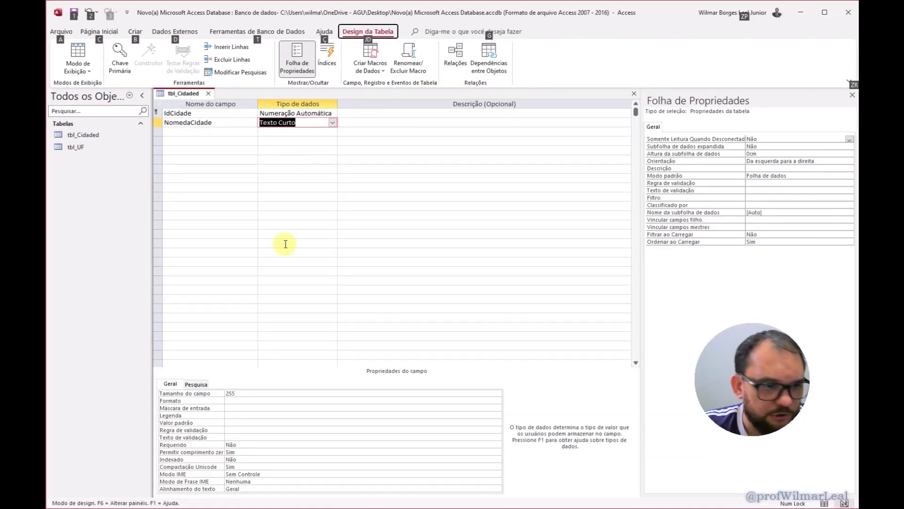
- Set the field size of NomedaCidade to 50
left_click(239, 392)
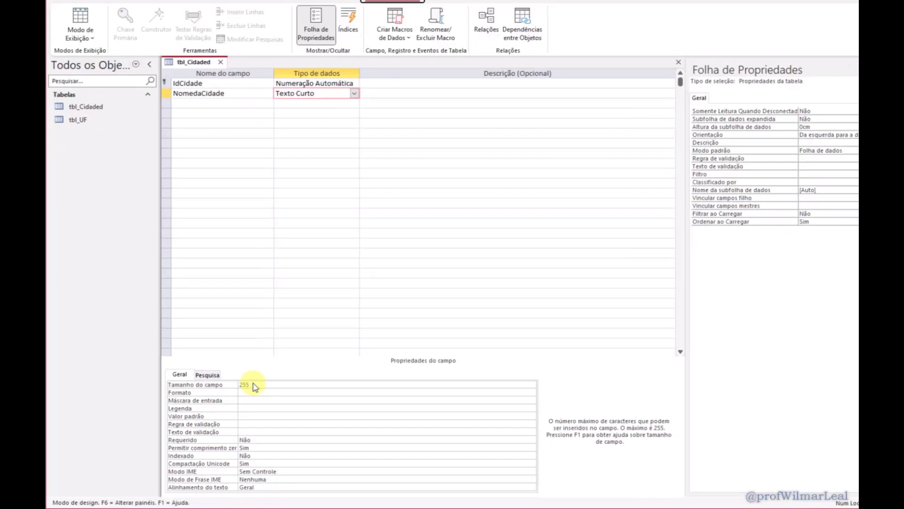
double_click(453, 274)
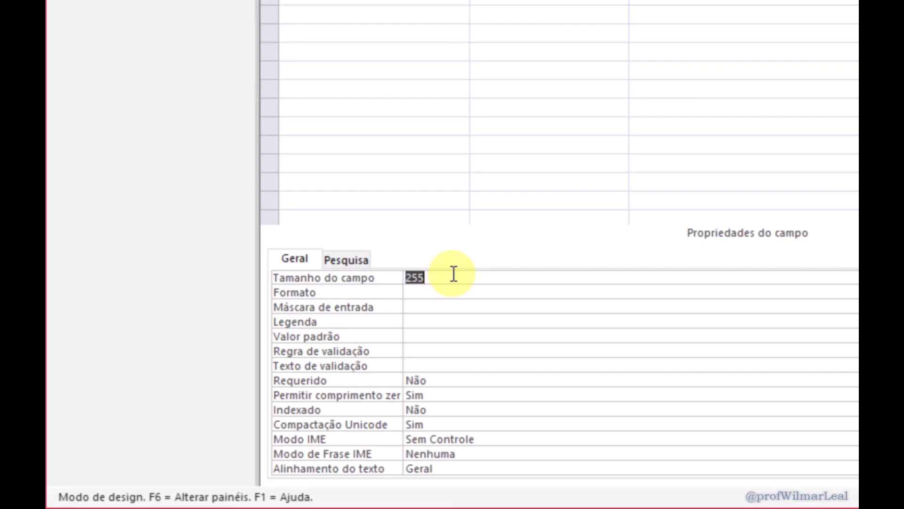
type("9")
key("BackSpace")
type("50")
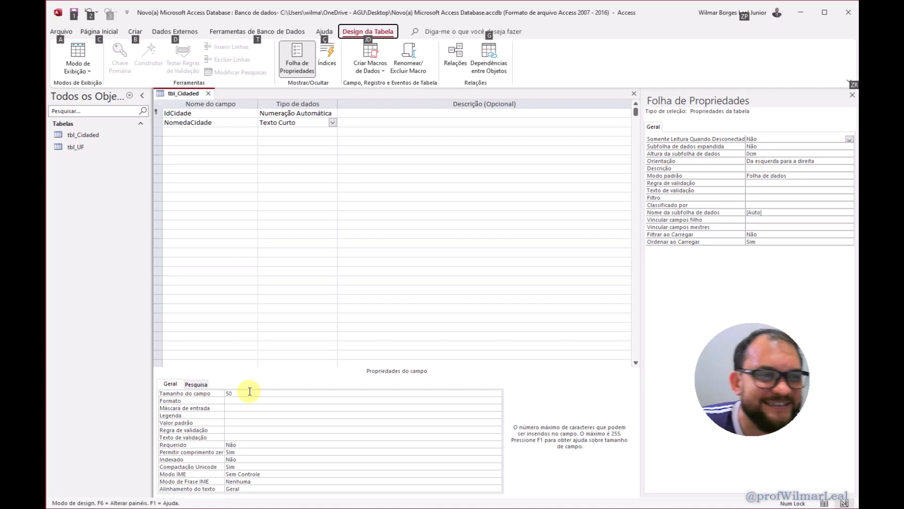
- Save the tbl_Cidaded design and show the table in datasheet view
left_click(324, 287)
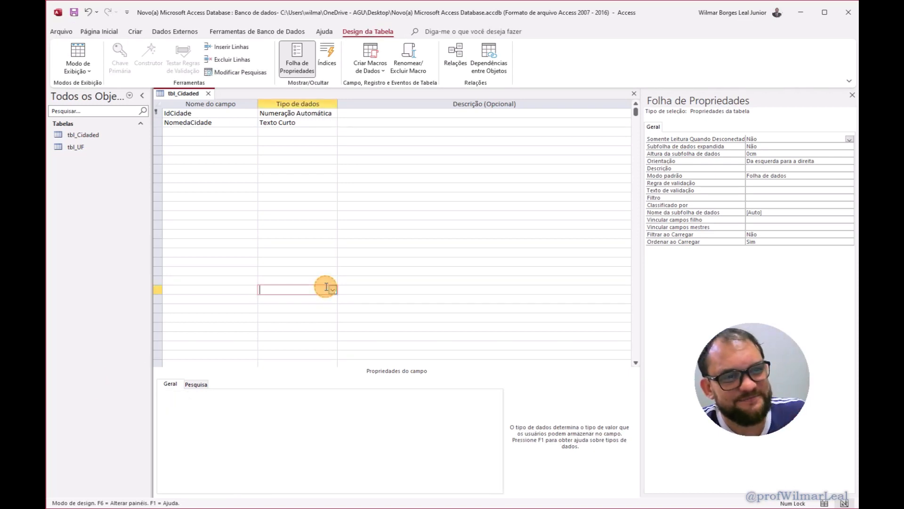
left_click(413, 215)
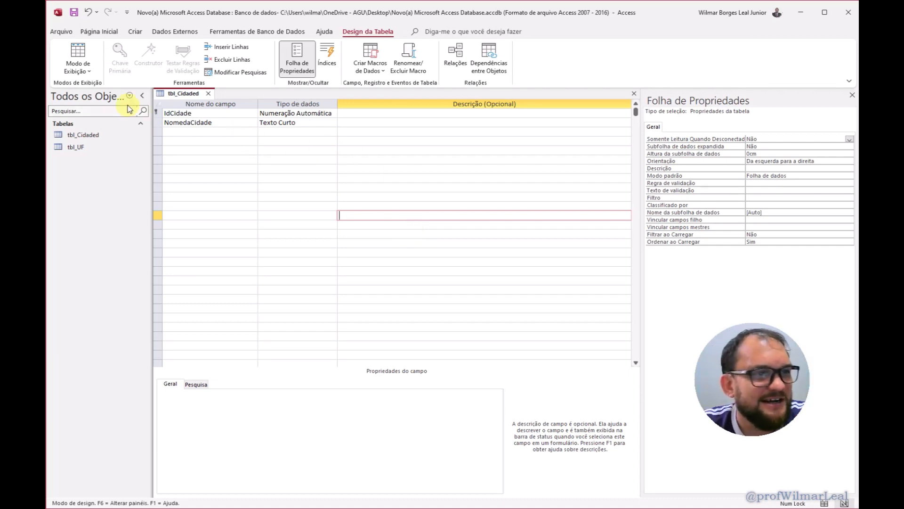
left_click(89, 60)
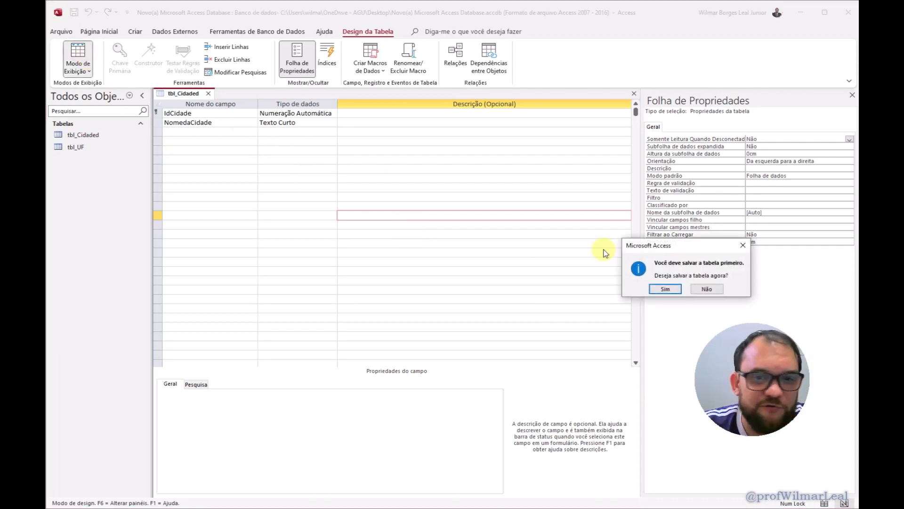
left_click(659, 290)
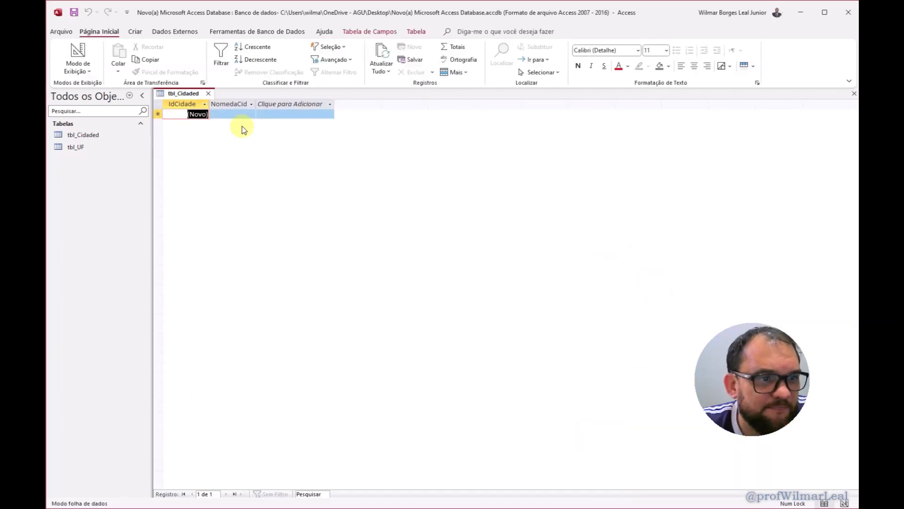
- Add records to tbl_Cidaded with the NomedaCidade values Palmas, São Paulo and Distrito Federal, and close the table
left_click(241, 114)
key("Caps_Lock")
key("Caps_Lock")
type("Palmas")
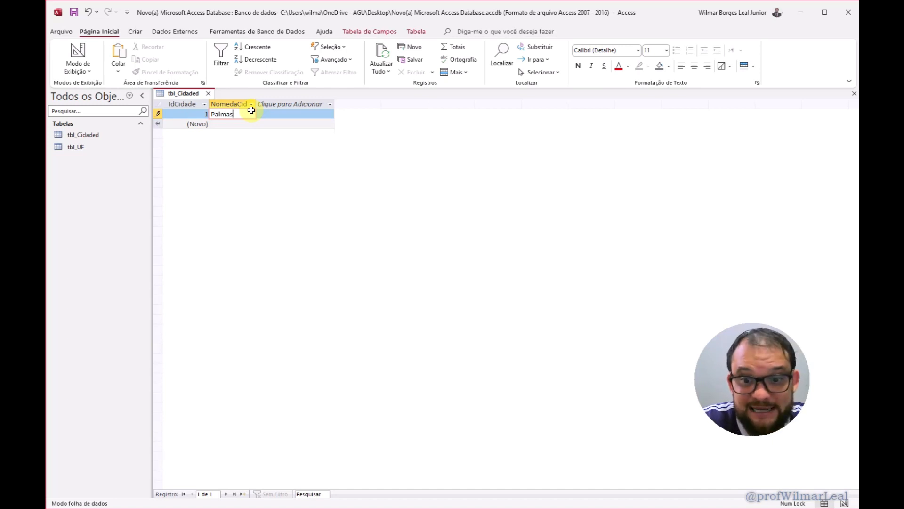
key("Down")
type("S")
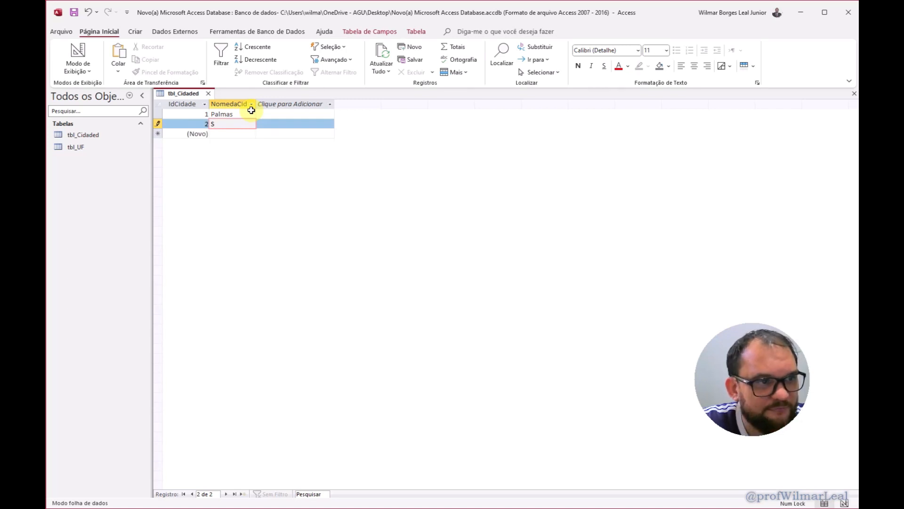
type("ão Paulo")
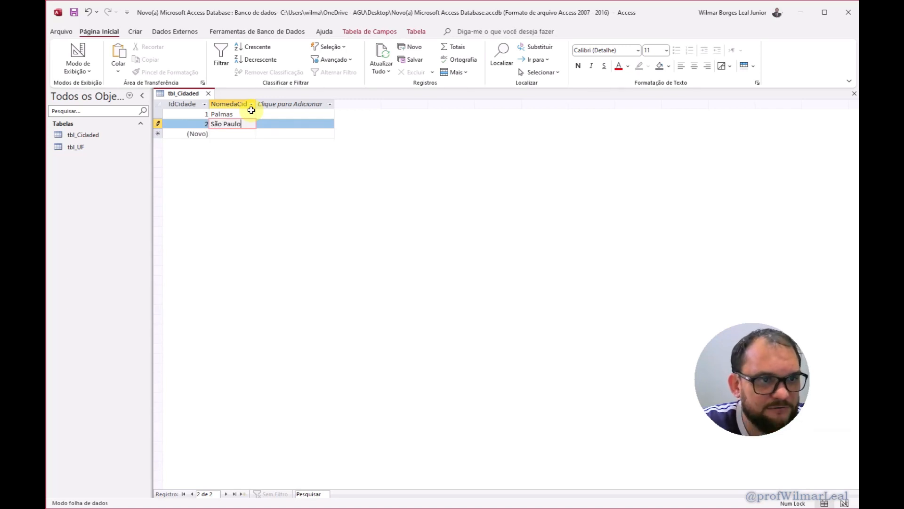
key("Return")
key("Return")
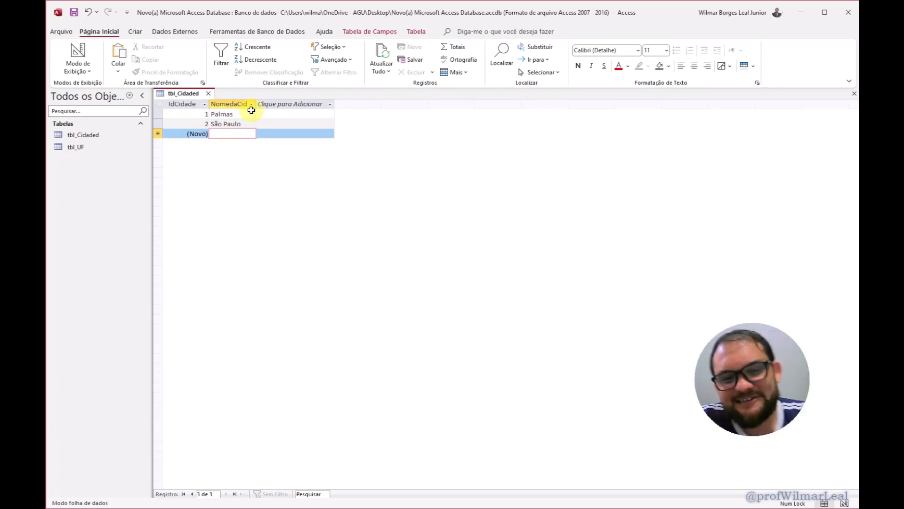
type("Distri")
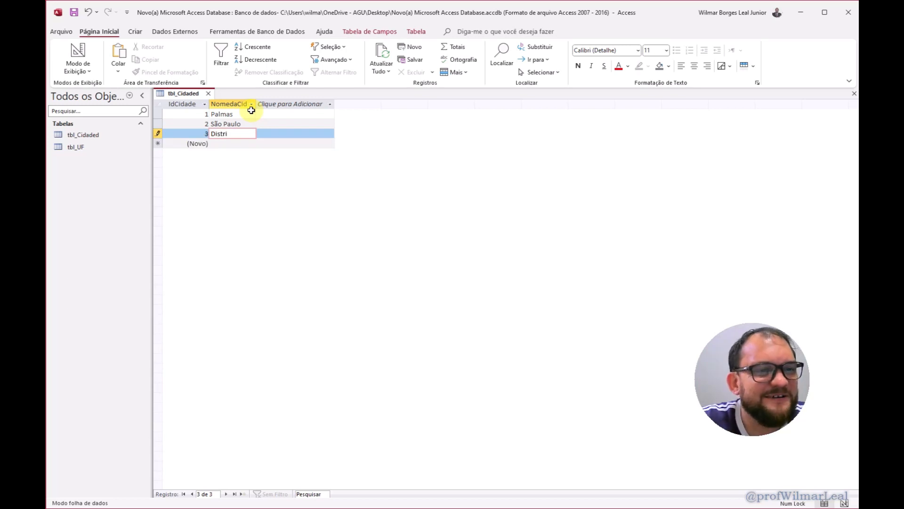
type("to Federal")
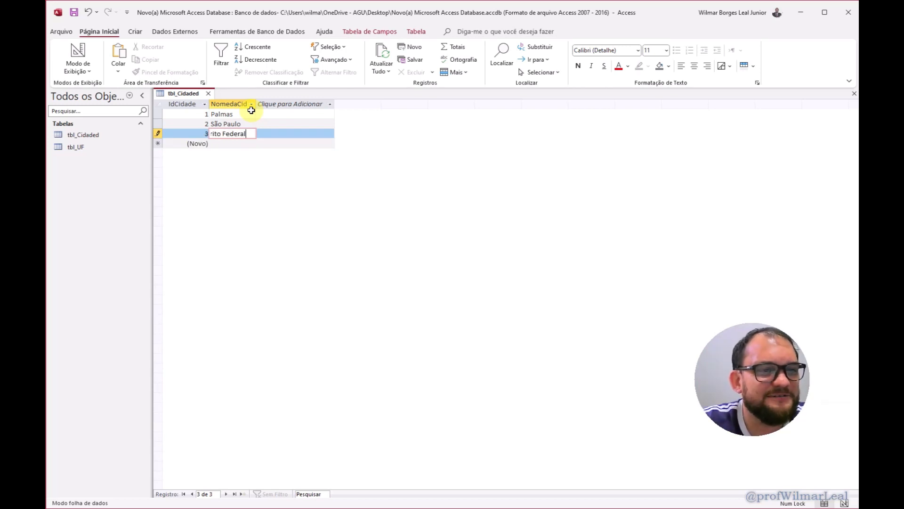
key("Return")
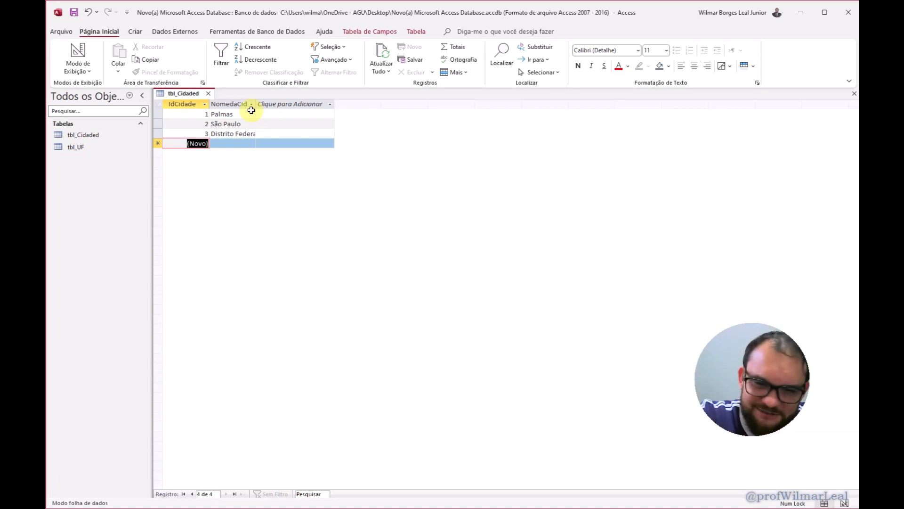
left_click(219, 142)
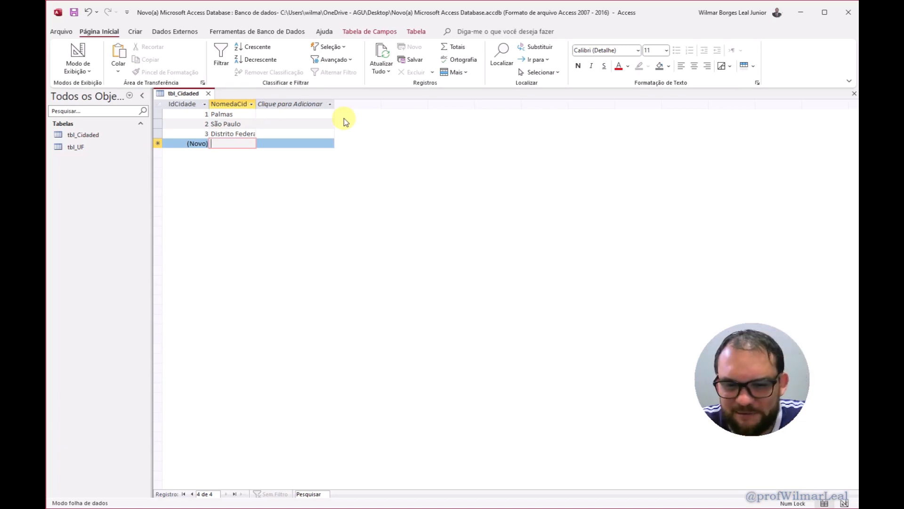
left_click(209, 94)
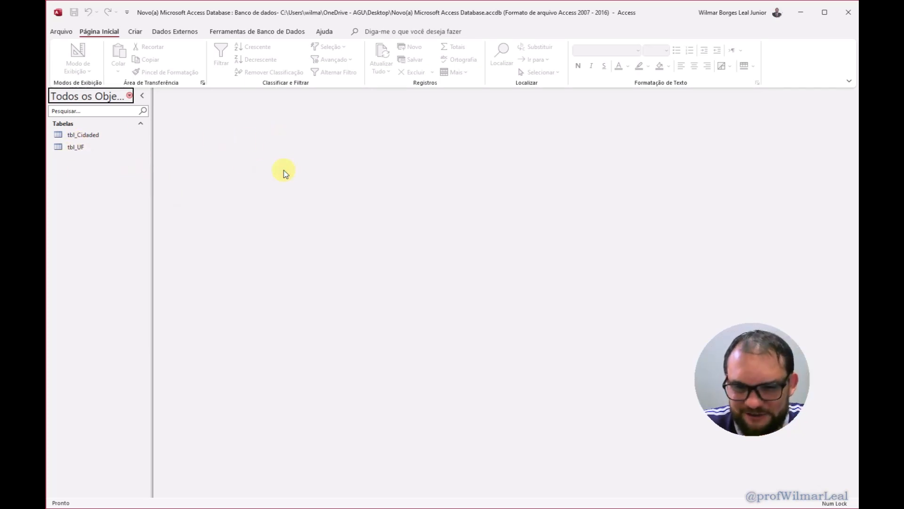
- Open the database relationships layout and add the tables tbl_Cidaded and tbl_UF to it
left_click(182, 33)
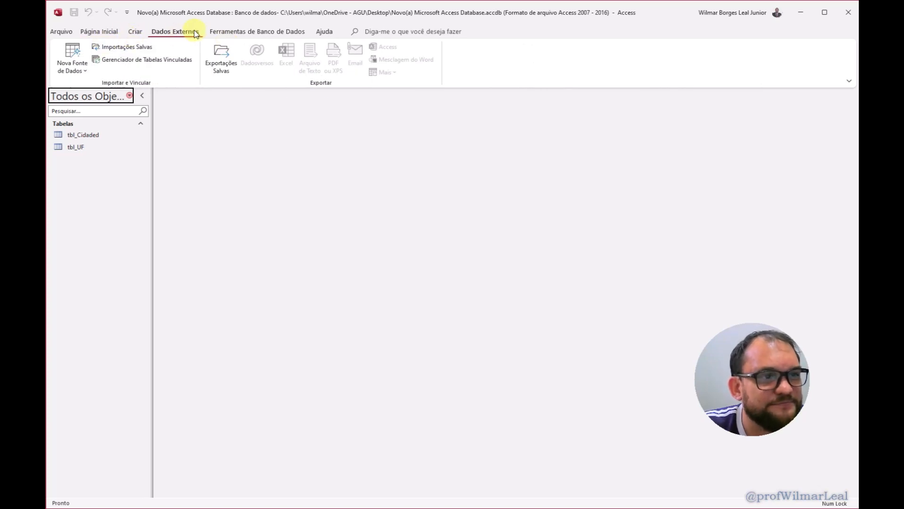
left_click(238, 31)
left_click(185, 193)
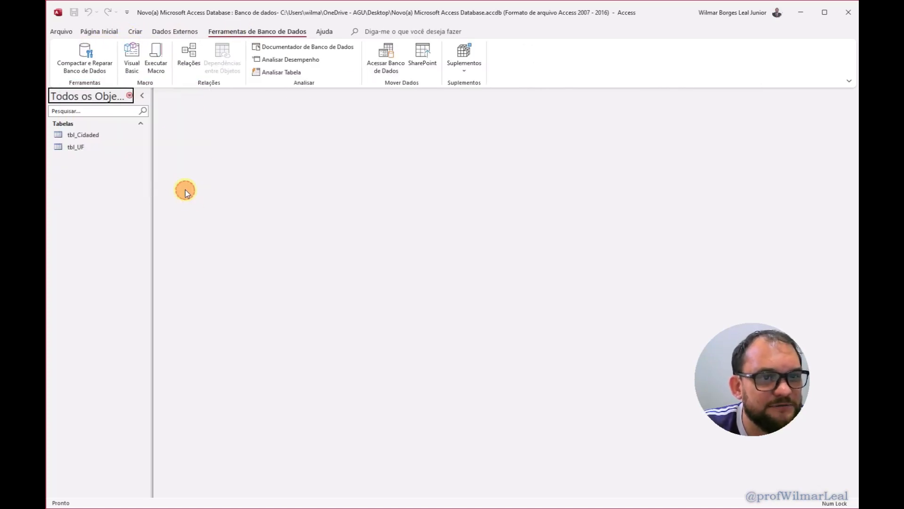
key("alt")
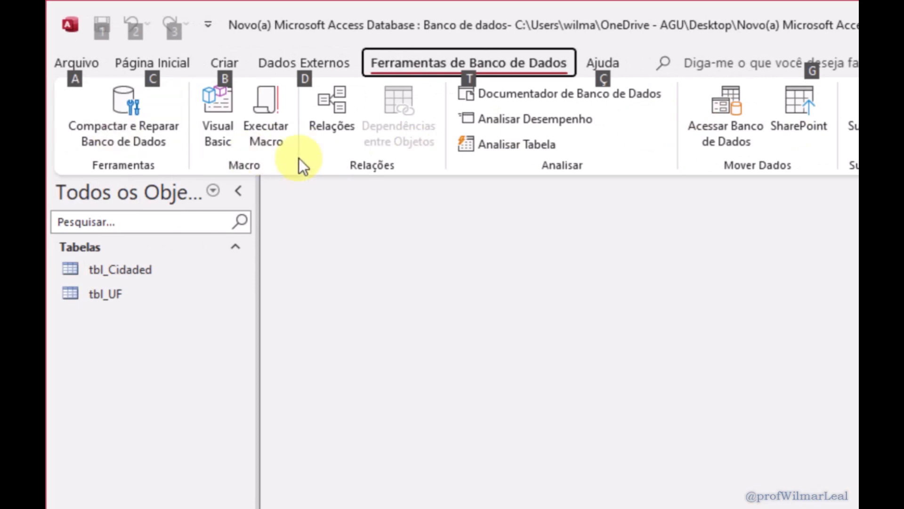
key("Escape")
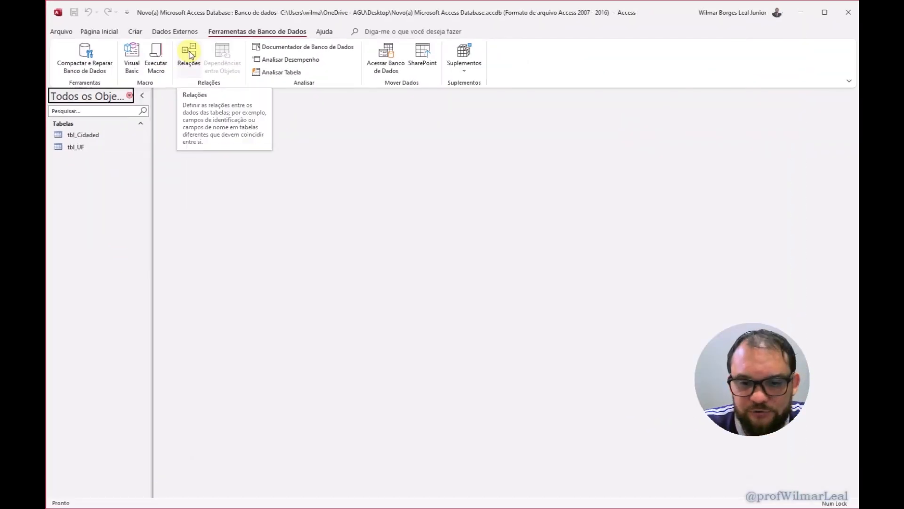
left_click(193, 63)
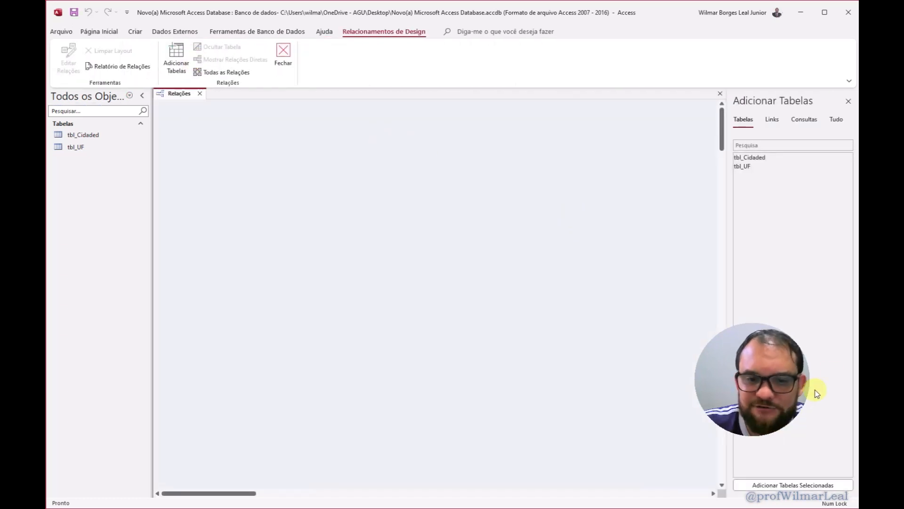
double_click(754, 157)
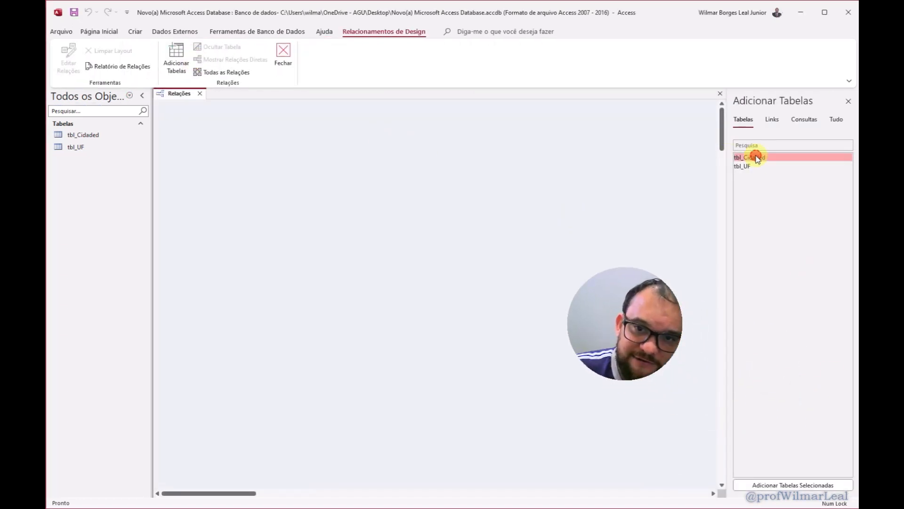
double_click(746, 166)
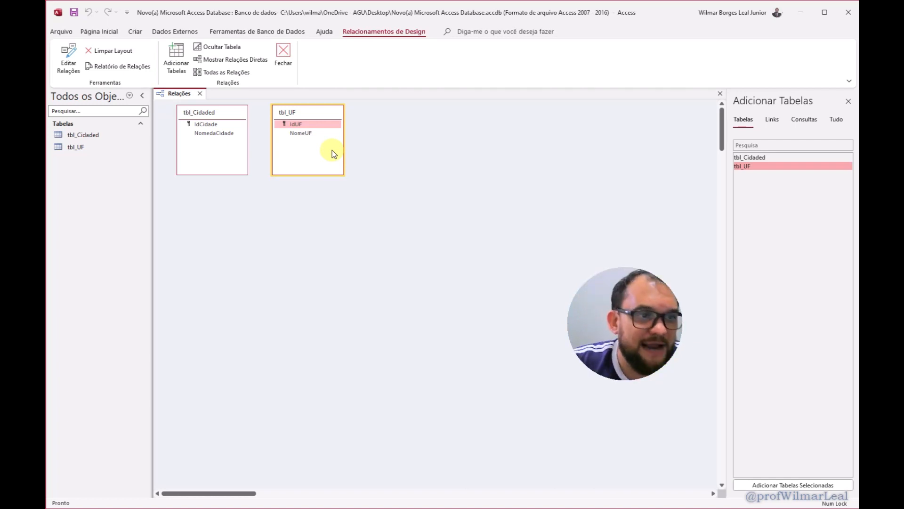
- Open the design of tbl_Cidaded from its table box in the relationships layout
left_click(199, 108)
right_click(203, 112)
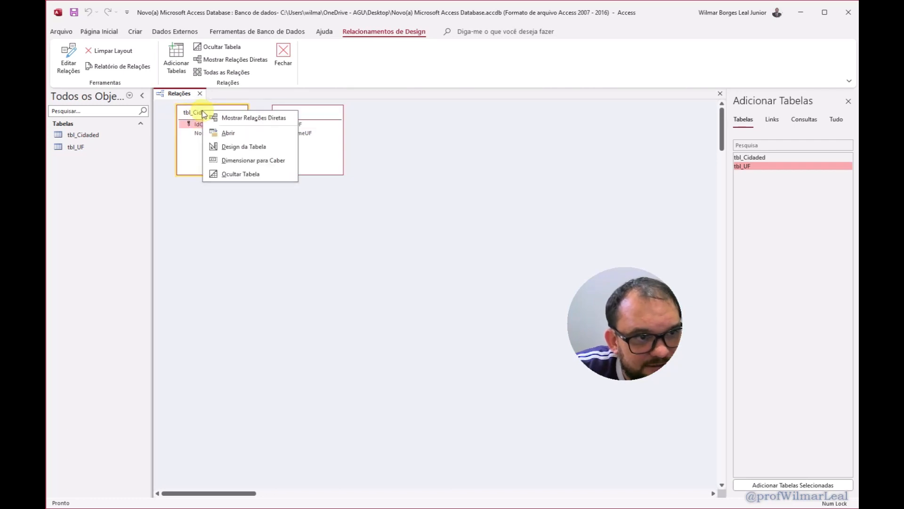
key("Escape")
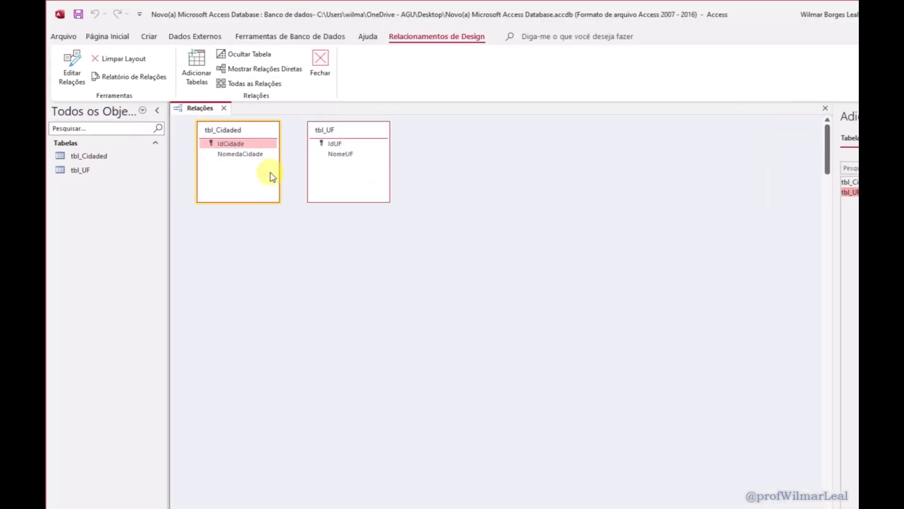
right_click(378, 182)
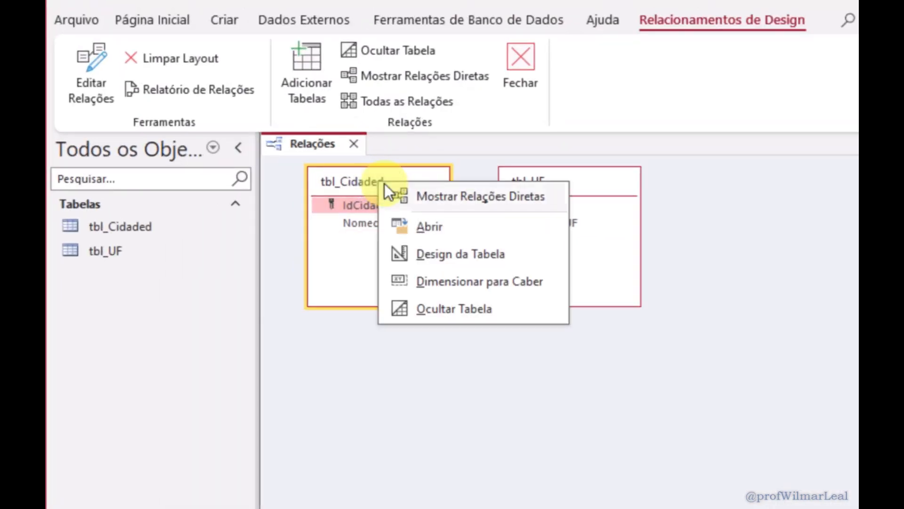
left_click(437, 255)
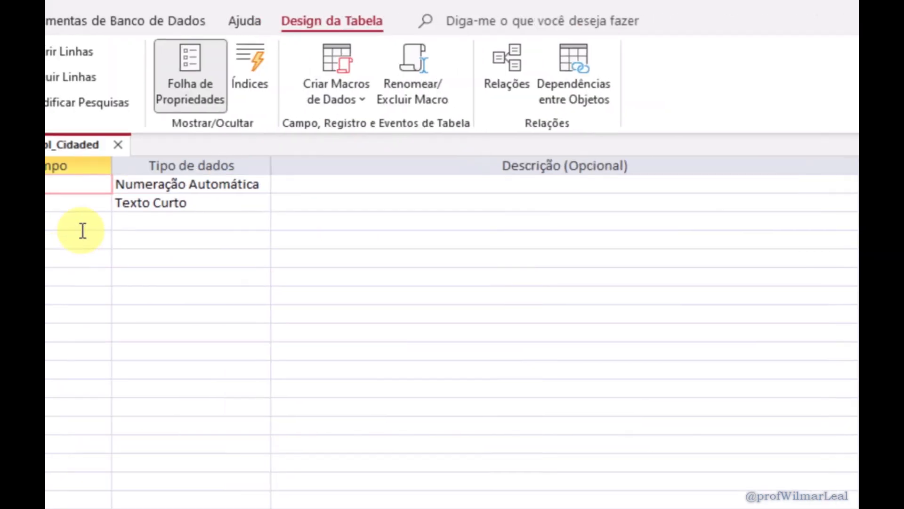
- Start the lookup wizard as data type of a new field below NomedaCidade, taking its values from another table or query
left_click(380, 221)
left_click(586, 250)
left_click(621, 259)
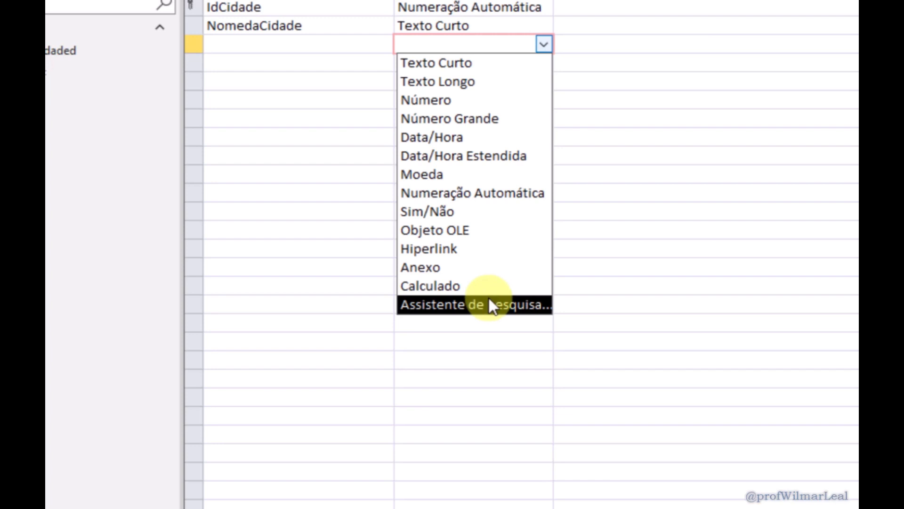
left_click(479, 305)
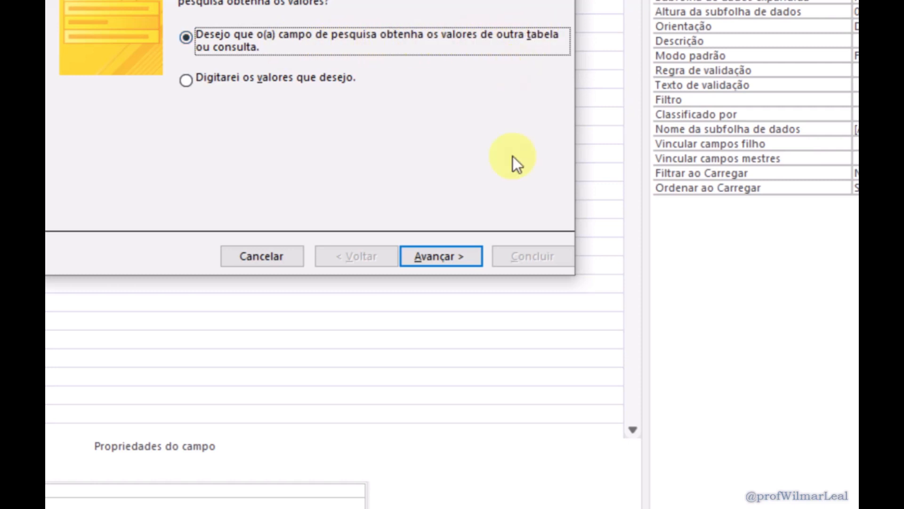
left_click(463, 259)
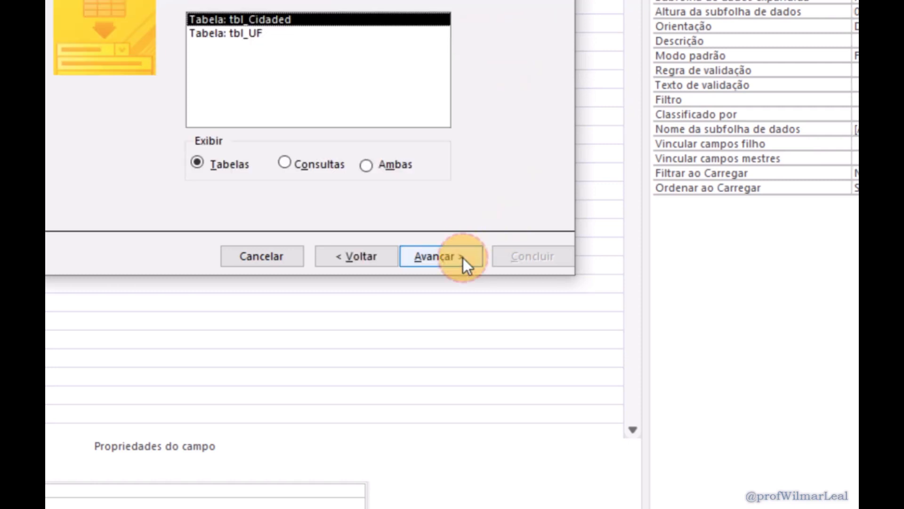
- Choose tbl_UF as the lookup source table and add NomeUF to the selected fields
left_click(250, 35)
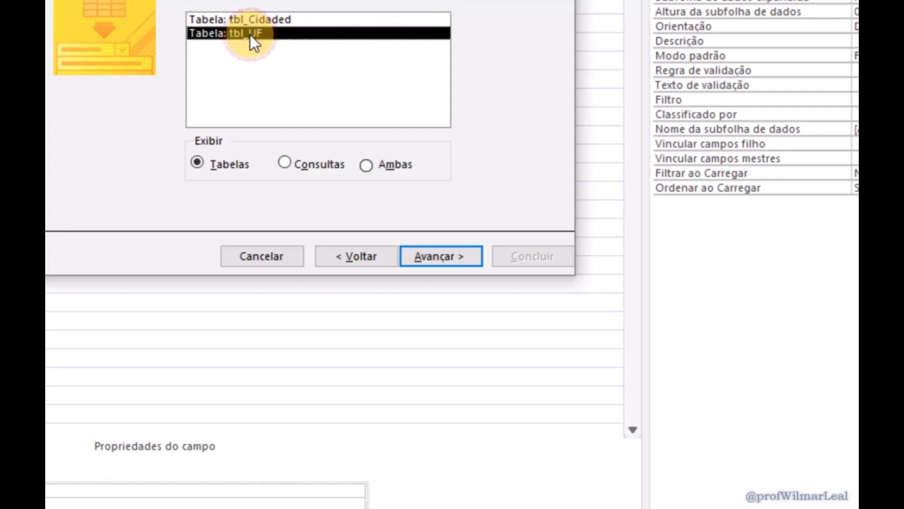
left_click(459, 264)
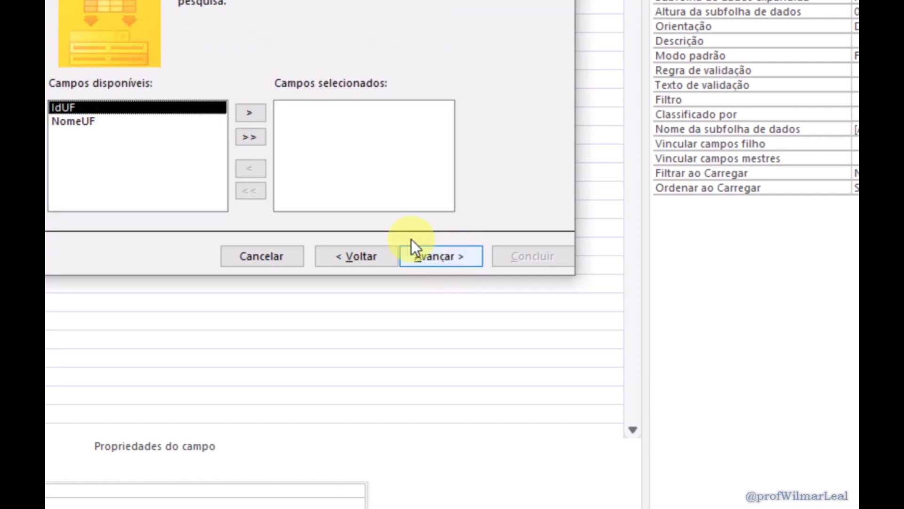
double_click(94, 120)
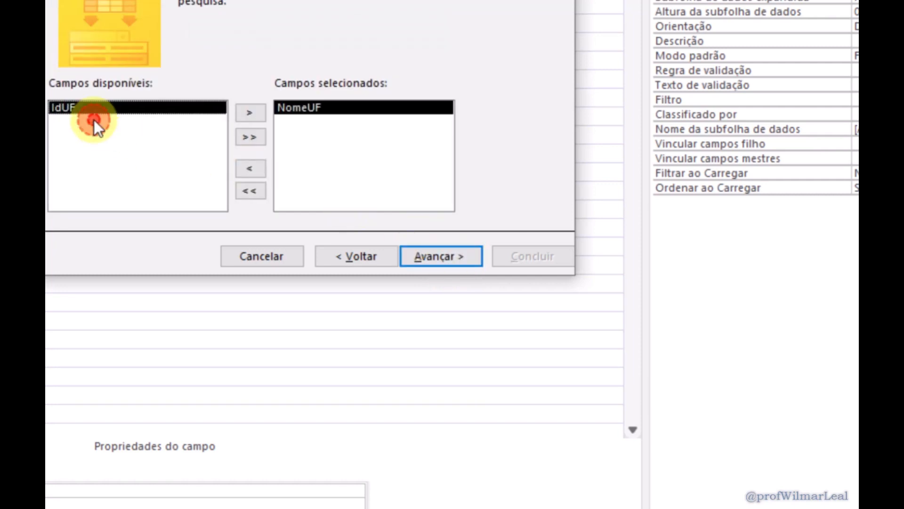
- Sort the lookup list in ascending order by NomeUF, finish the lookup wizard and save tbl_Cidaded so the relationship is created
left_click(451, 256)
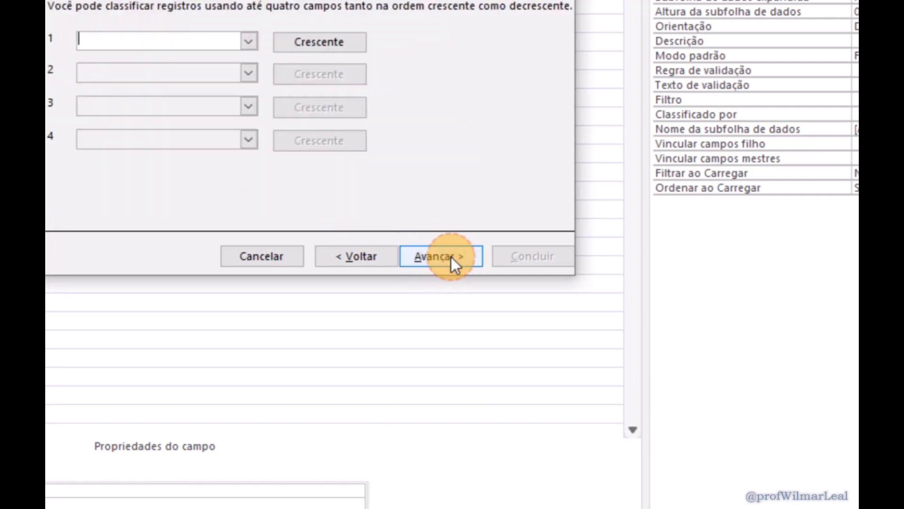
left_click(244, 42)
left_click(196, 85)
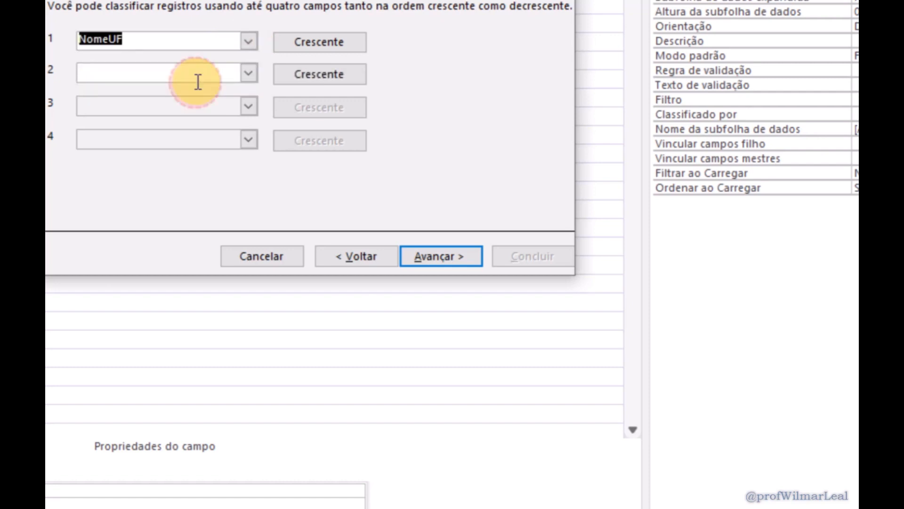
left_click(435, 255)
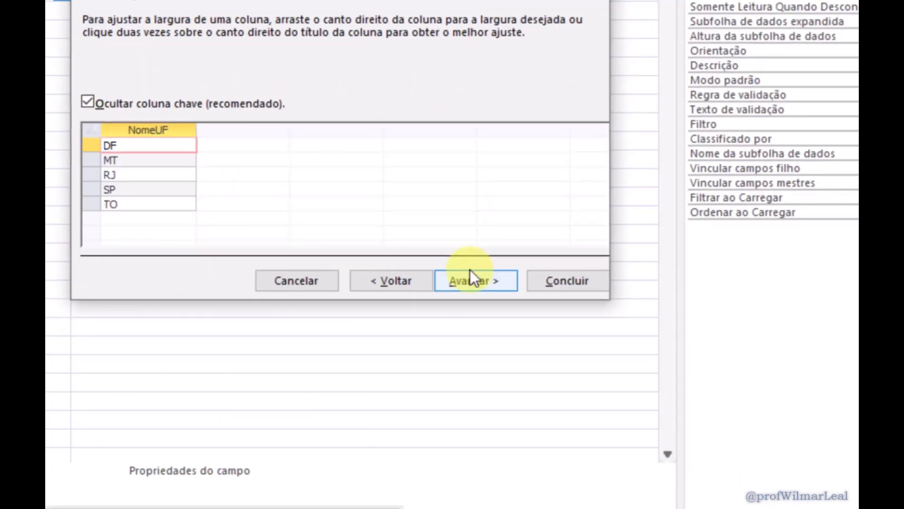
left_click(470, 272)
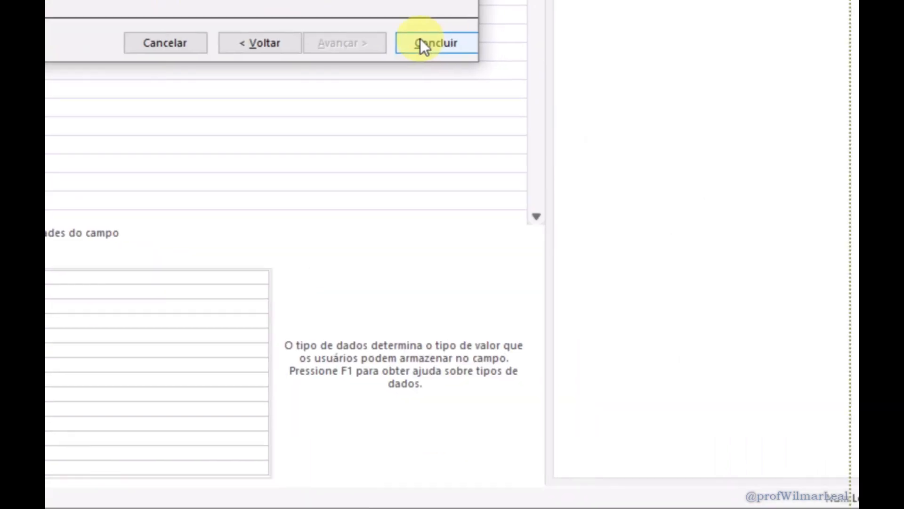
left_click(420, 42)
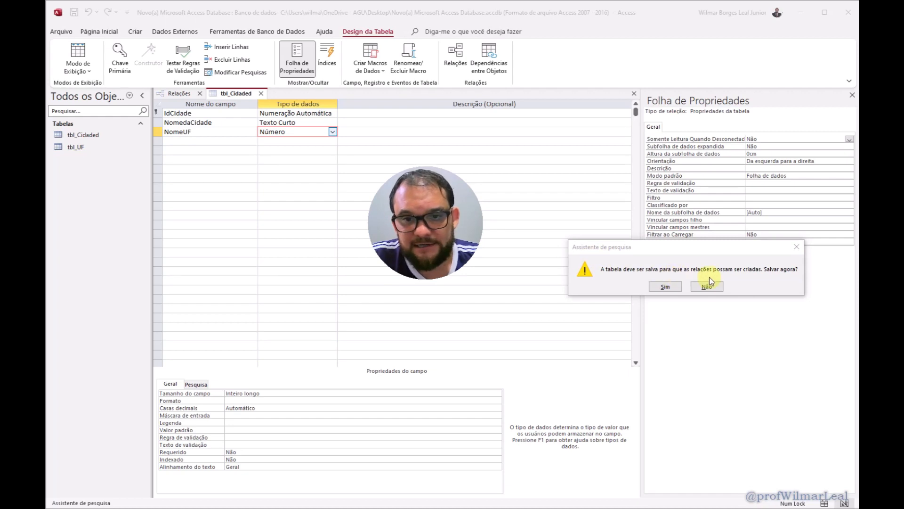
left_click(665, 287)
- Close the design of tbl_Cidaded and spread the tbl_UF and tbl_Cidaded boxes apart in the relationships layout
right_click(236, 93)
left_click(249, 101)
left_click(261, 93)
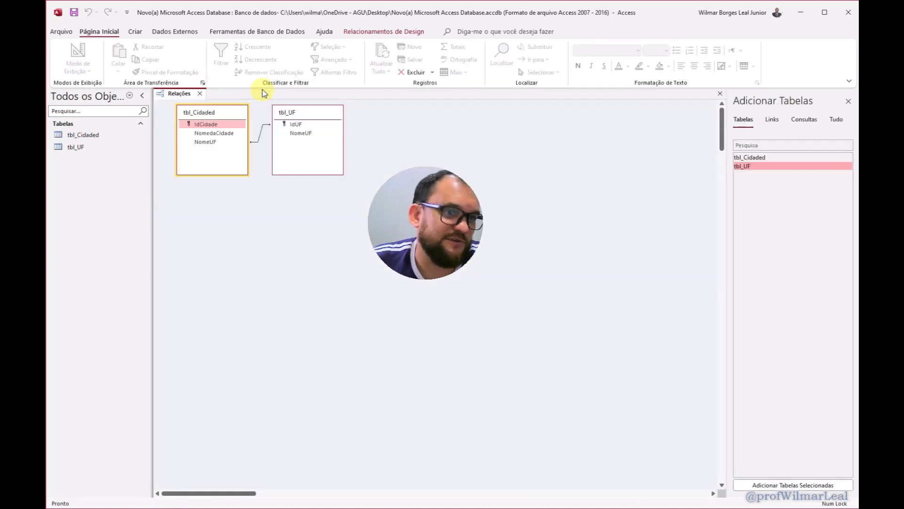
left_click_drag(309, 111, 539, 119)
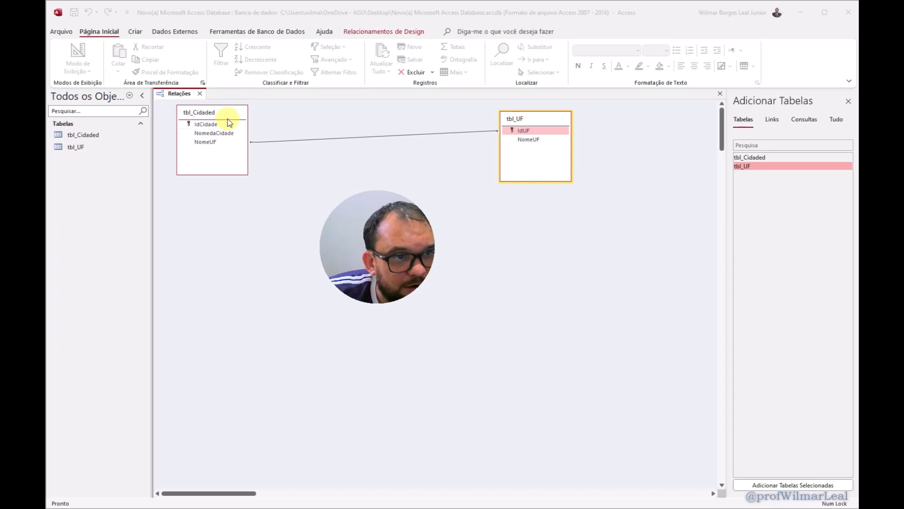
left_click_drag(222, 116, 228, 113)
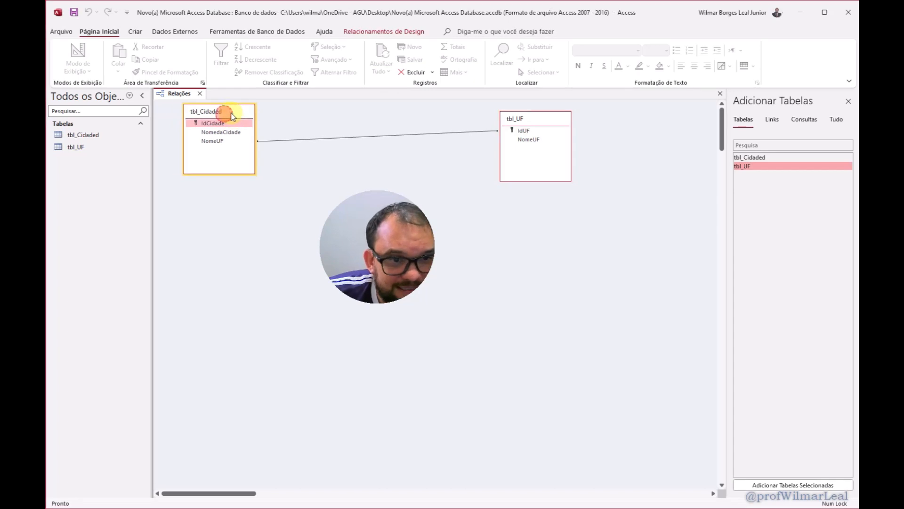
- Edit the relationship between tbl_UF and tbl_Cidaded to enforce referential integrity with cascading updates of related fields and cascading deletion of related records
left_click(388, 137)
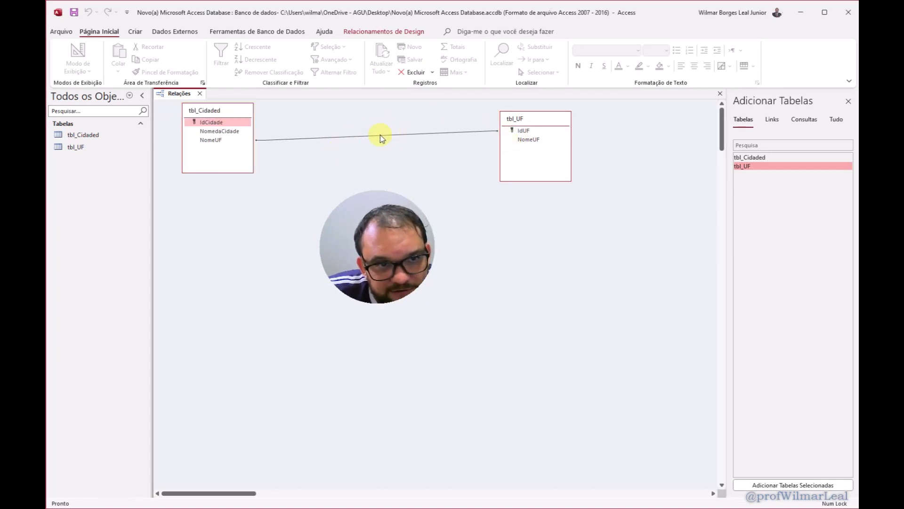
left_click(379, 135)
double_click(379, 136)
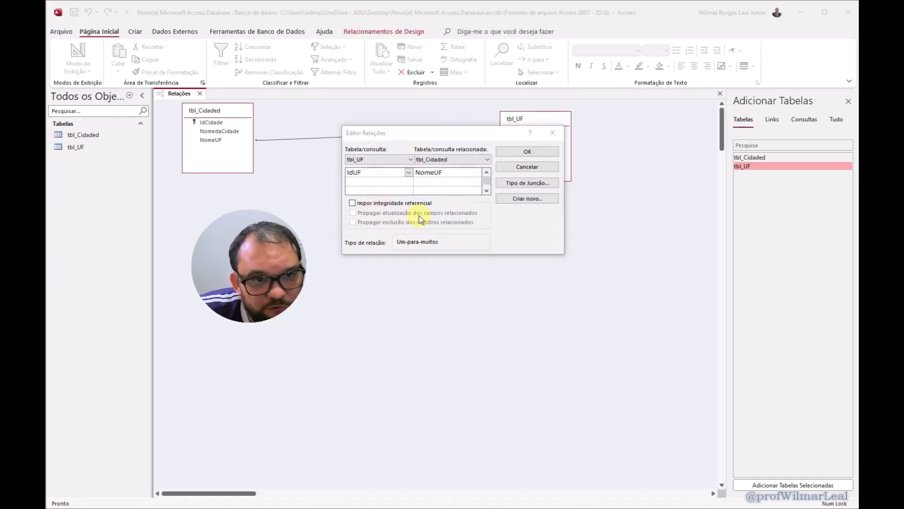
left_click(394, 203)
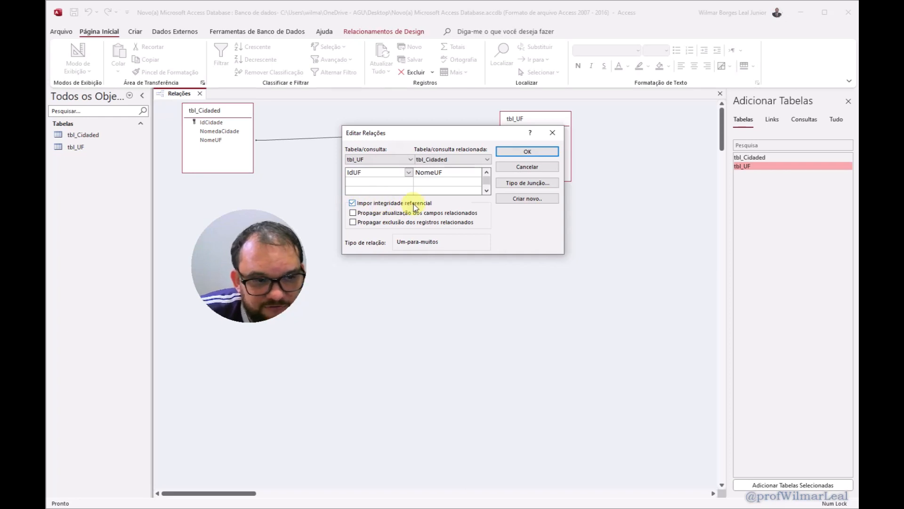
left_click(399, 212)
left_click(403, 225)
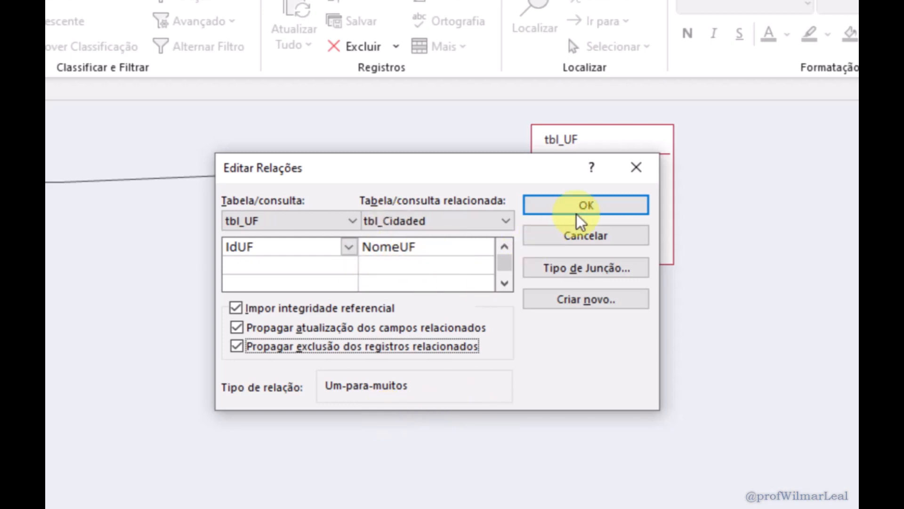
left_click(438, 255)
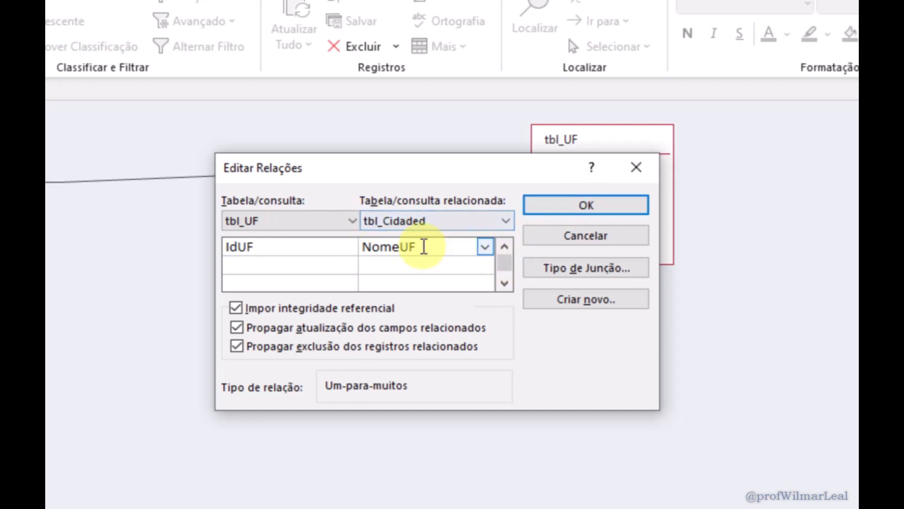
left_click(570, 207)
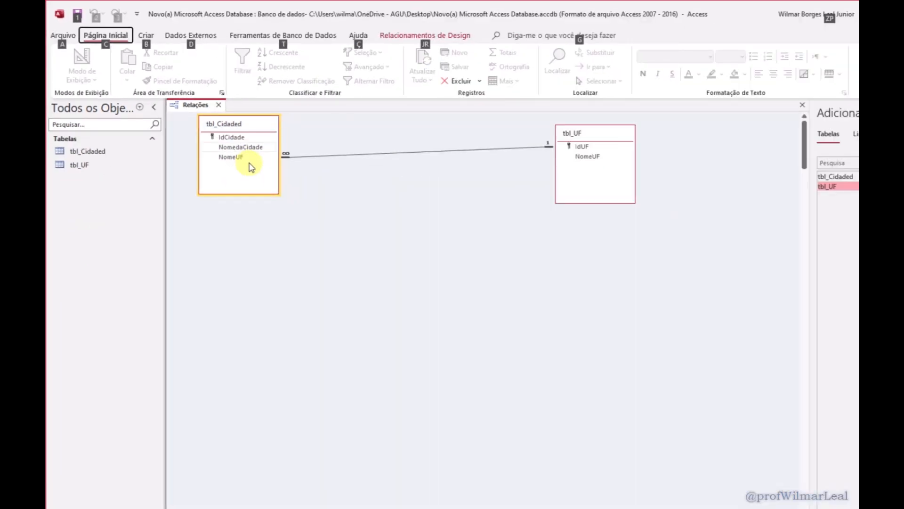
- Open tbl_Cidaded and set NomeUF to TO for Palmas, SP for São Paulo and DF for Distrito Federal
left_click(113, 234)
double_click(85, 136)
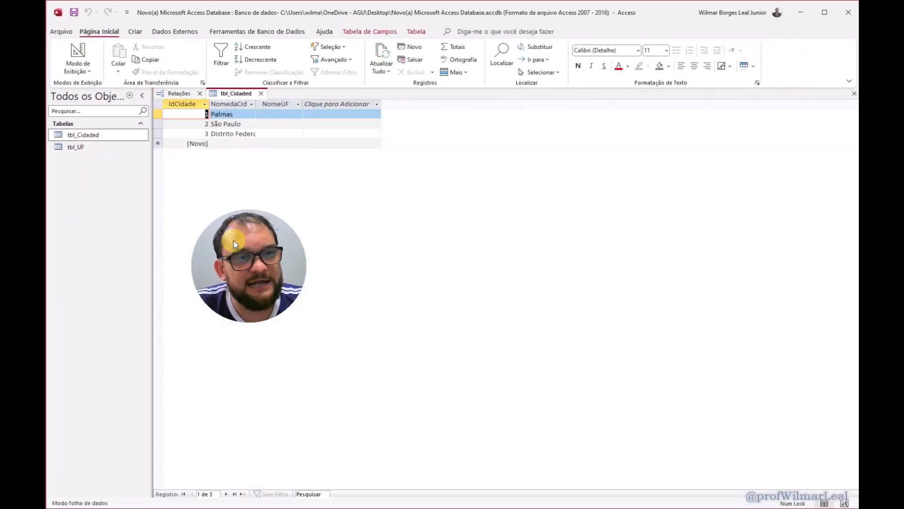
left_click(298, 114)
left_click(269, 161)
left_click(275, 123)
left_click(297, 123)
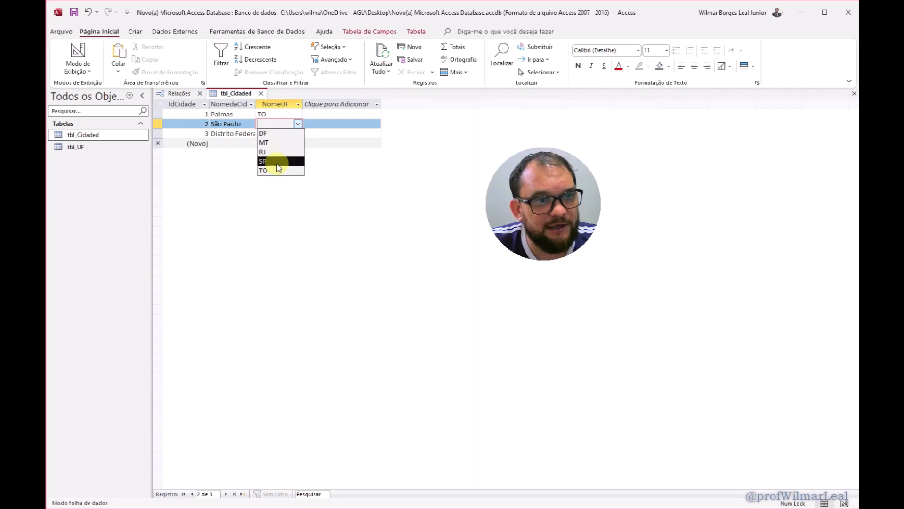
left_click(275, 160)
left_click(274, 136)
left_click(297, 134)
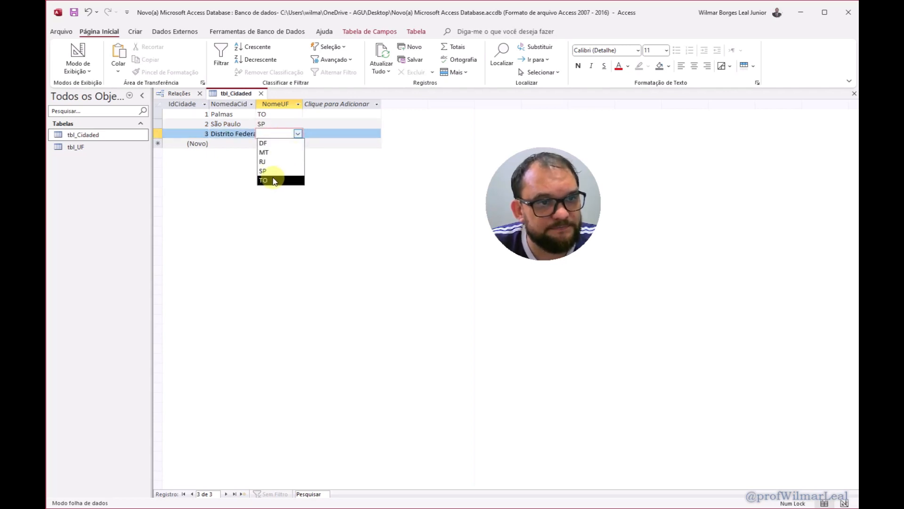
left_click(267, 143)
left_click(241, 144)
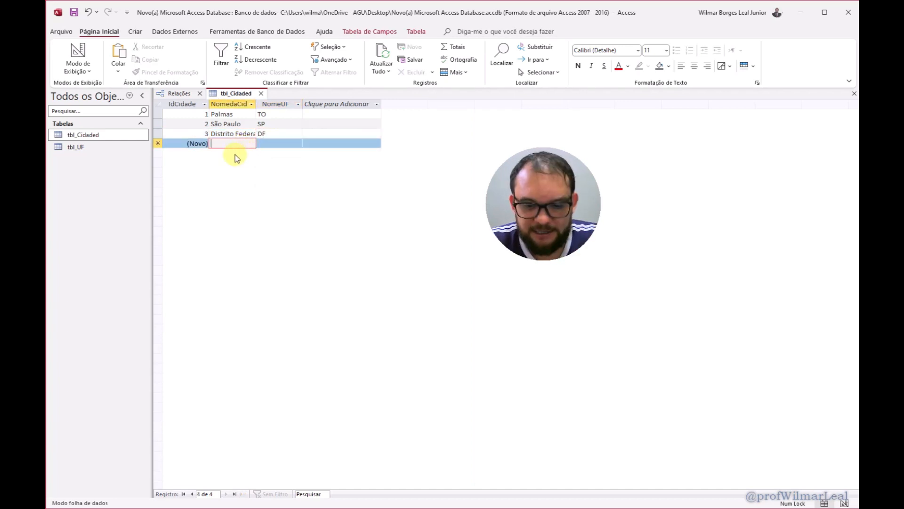
type("São Paulo")
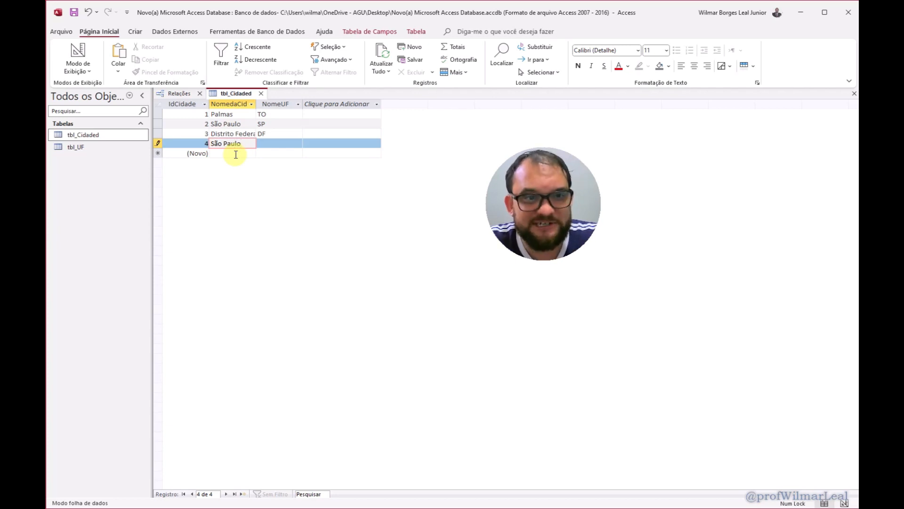
key("Tab")
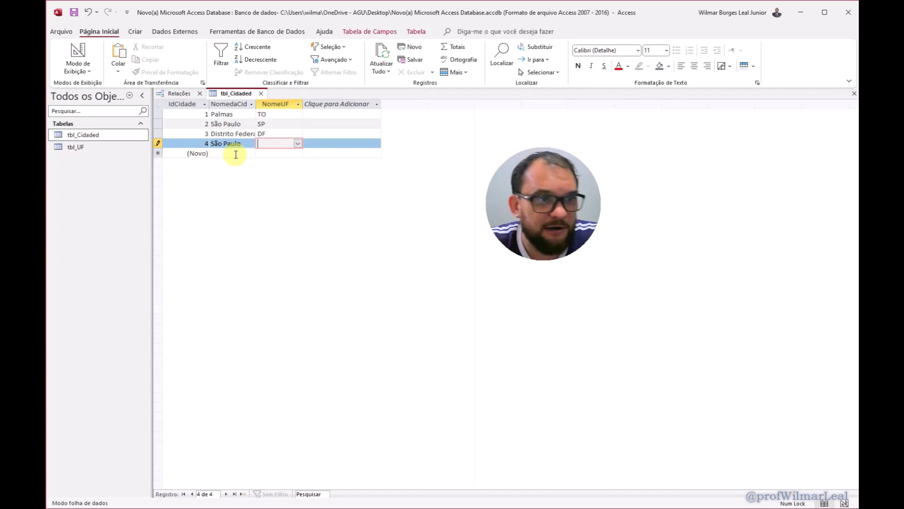
double_click(244, 144)
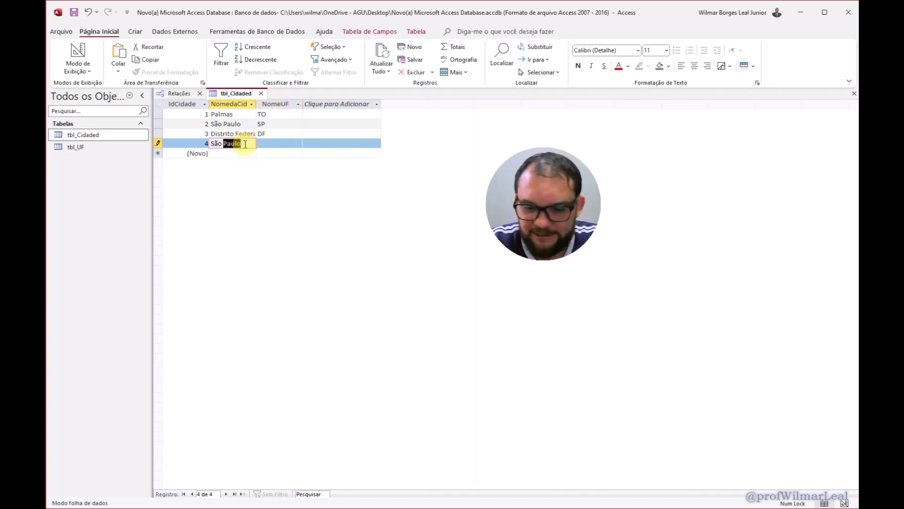
key("BackSpace")
key("BackSpace")
key("BackSpace")
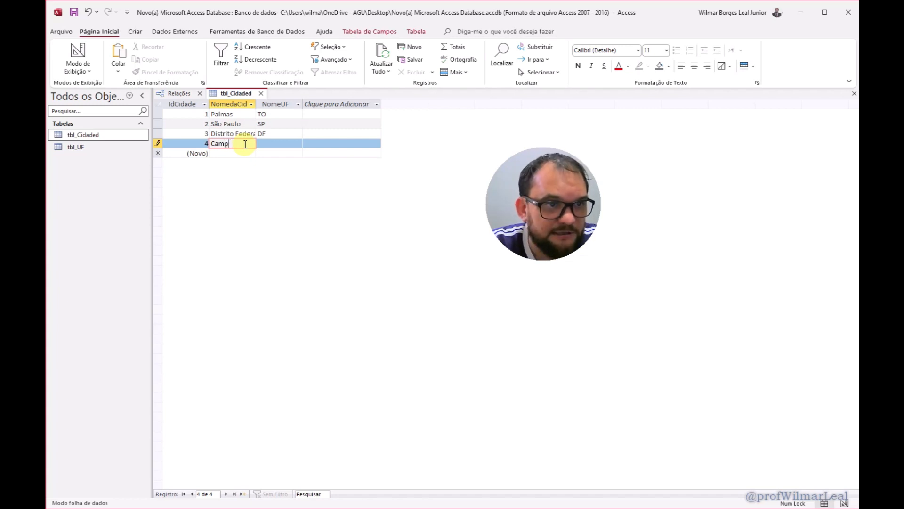
- Fill in the city records Campinas with state SP and Gurupi with state TO
key("Tab")
type("SP")
left_click(230, 154)
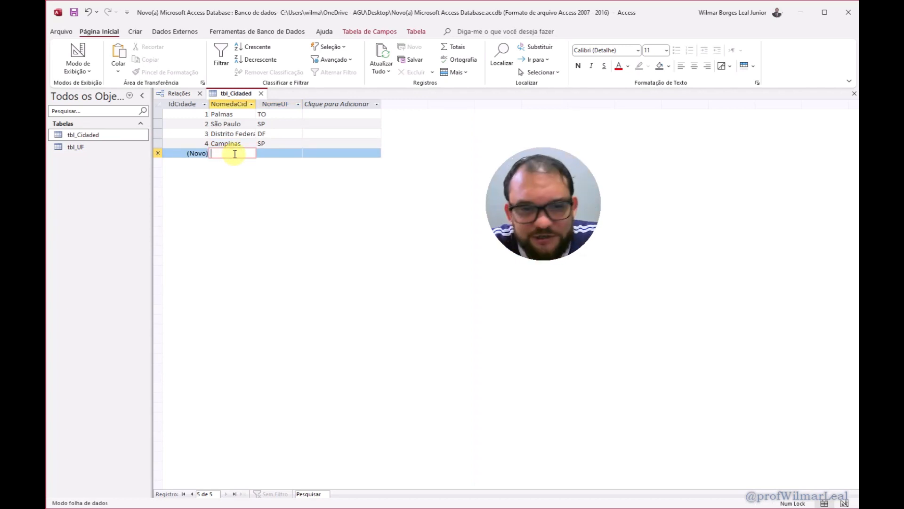
type("Gurupi")
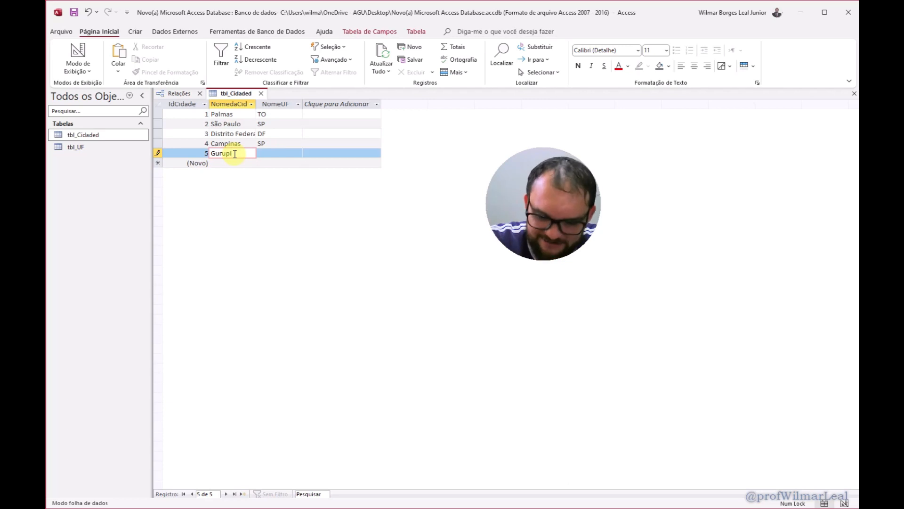
key("Tab")
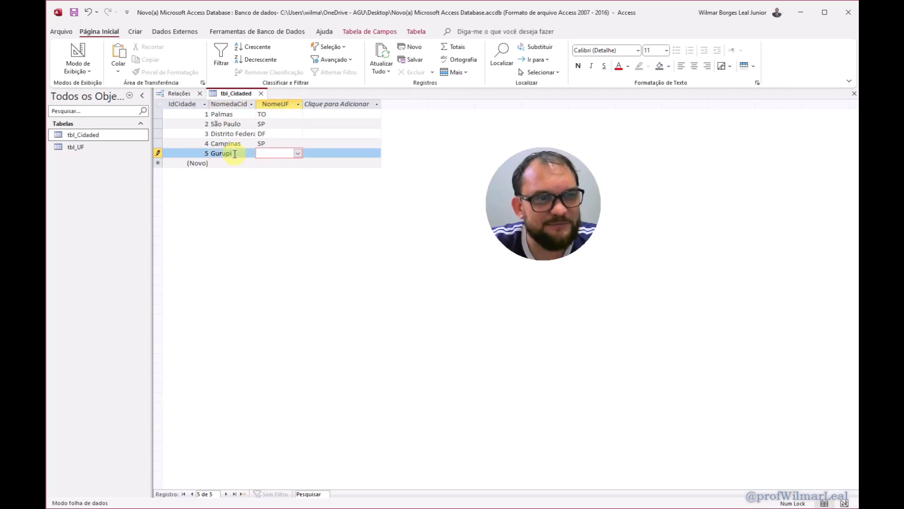
type("TO")
- Add a new city record Araguaina with state TO
left_click(241, 164)
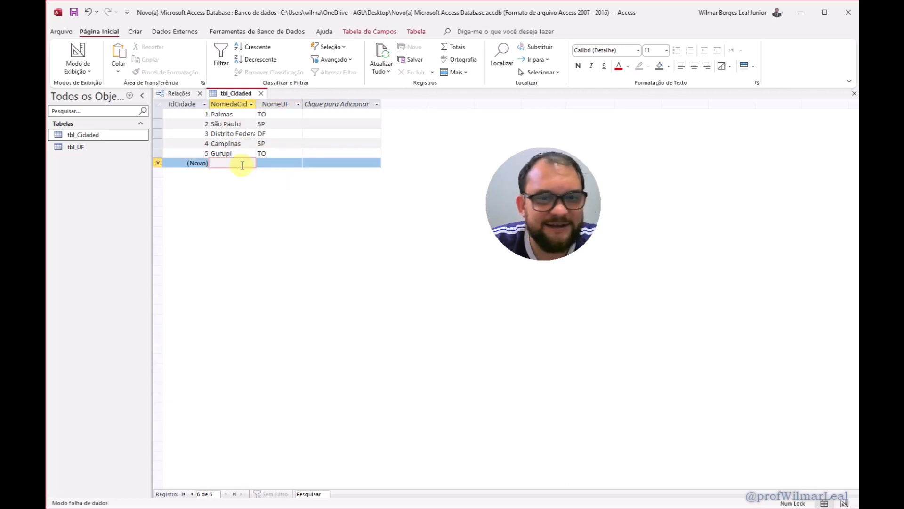
key("Caps_Lock")
type("Araguaina")
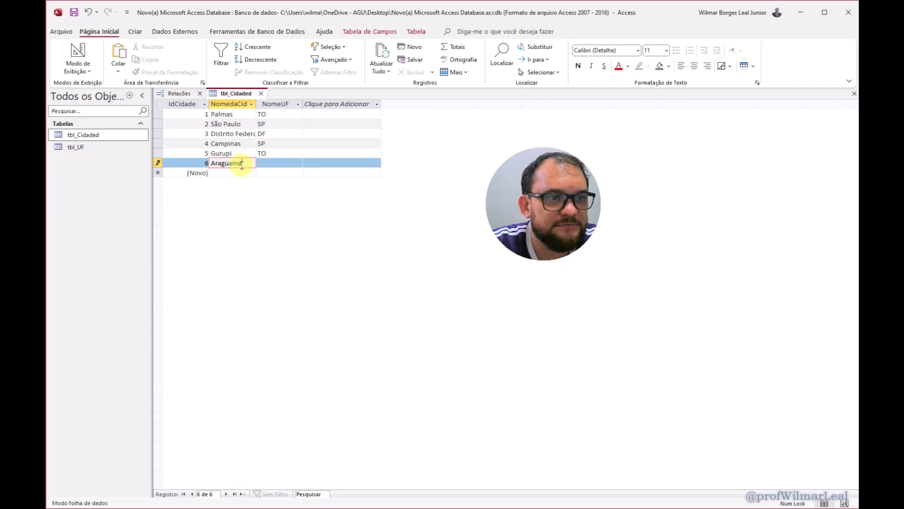
key("Tab")
type("t")
key("Tab")
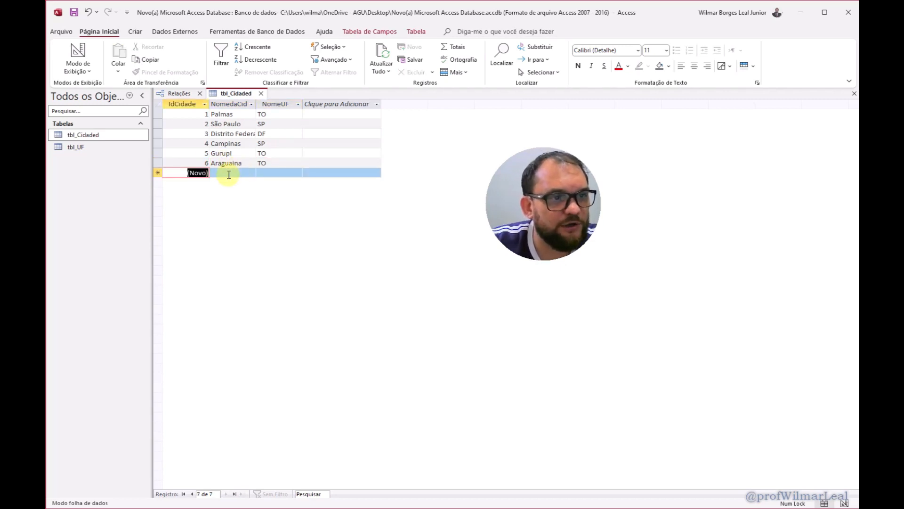
- Add a new city record Goiânia and check which states its NomeUF list offers, leaving the state empty
left_click(229, 174)
type("Goiânia")
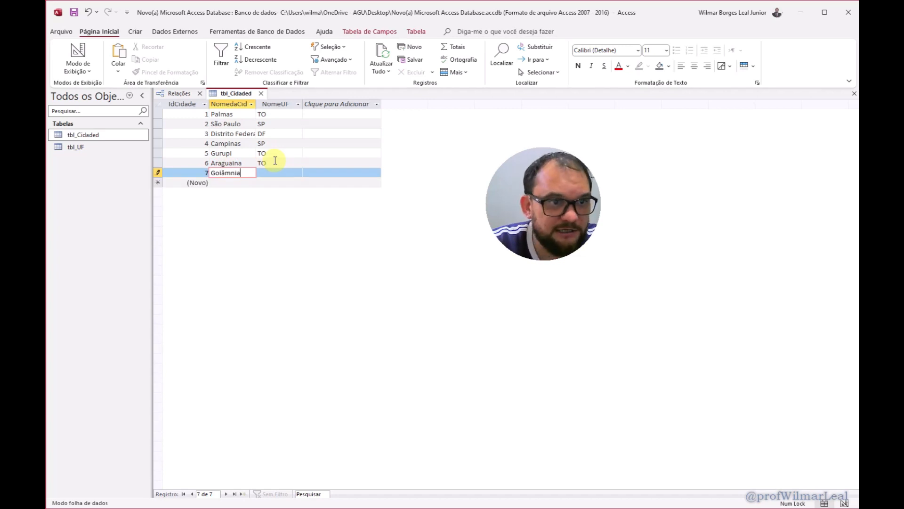
key("Tab")
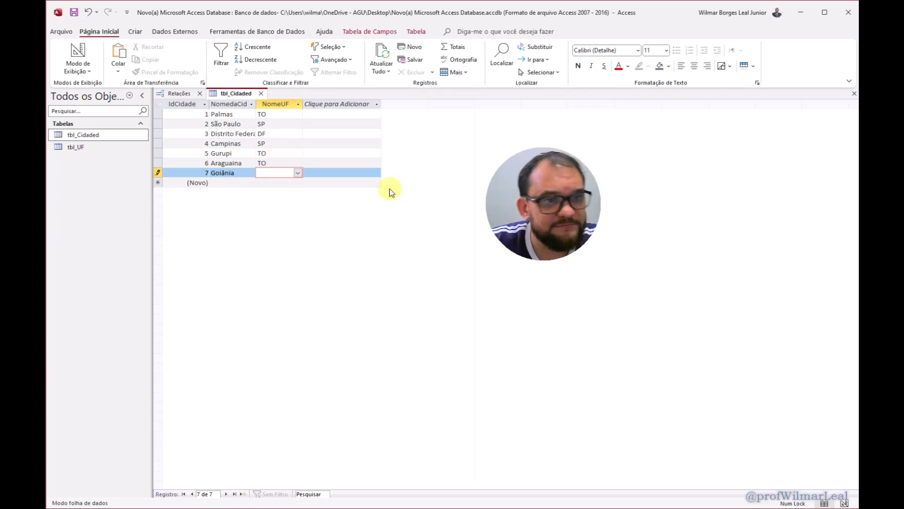
left_click(298, 173)
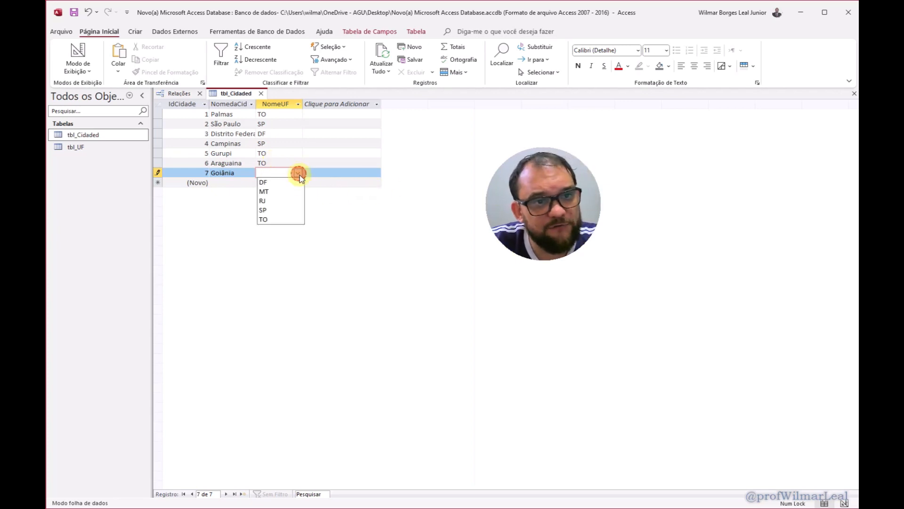
left_click(271, 170)
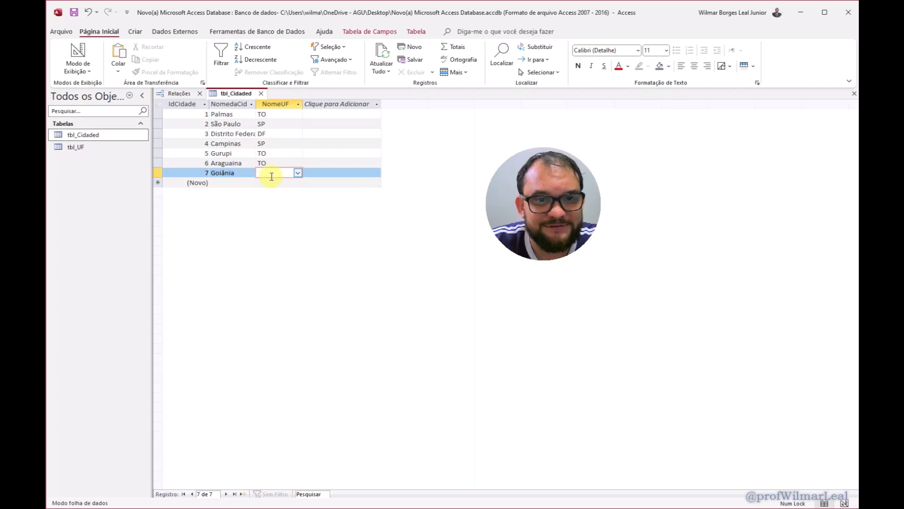
- Close tbl_Cidaded and add the state GO as a new record in tbl_UF
right_click(234, 93)
left_click(244, 103)
left_click(261, 93)
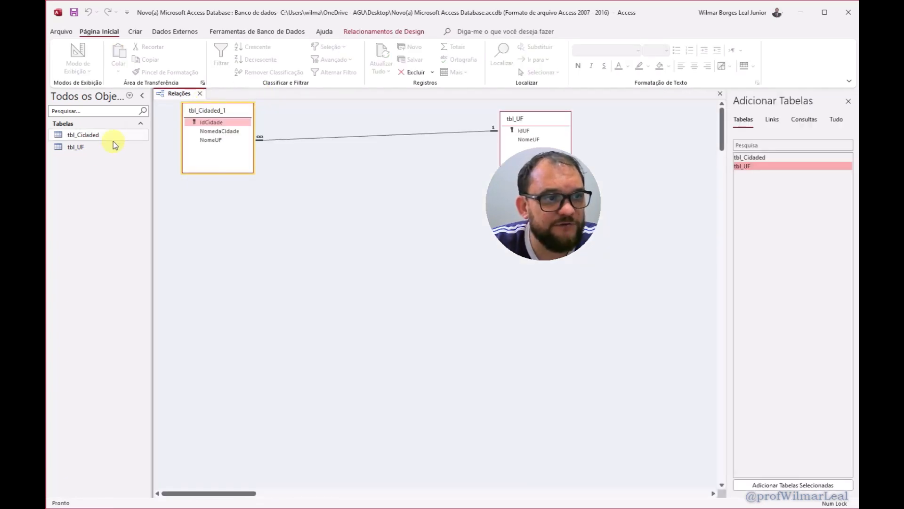
double_click(86, 147)
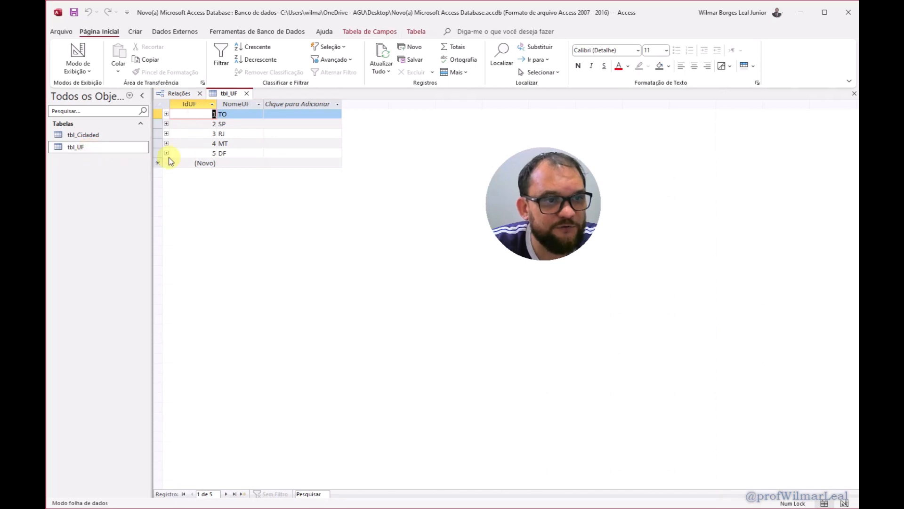
left_click(233, 163)
key("Caps_Lock")
type("GO")
key("Return")
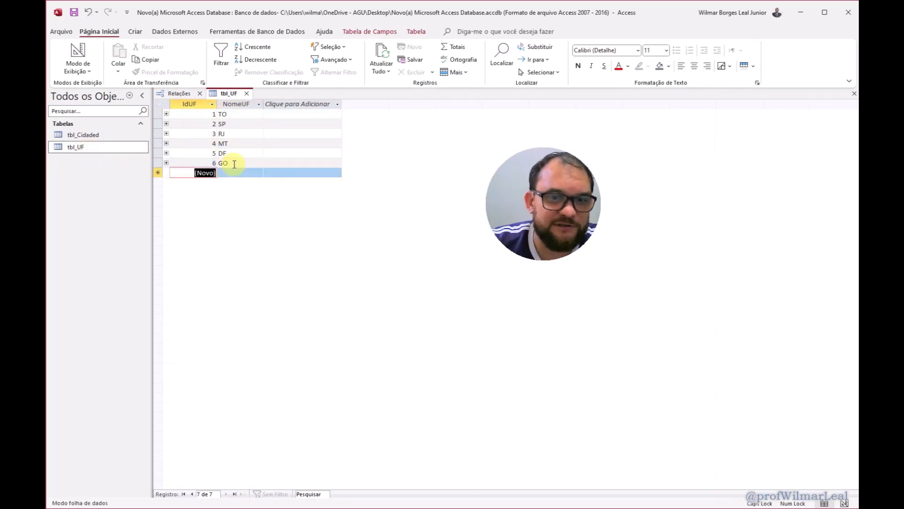
- Close tbl_UF, open tbl_Cidaded and set the NomeUF of the Goiânia record to GO
right_click(225, 93)
left_click(240, 101)
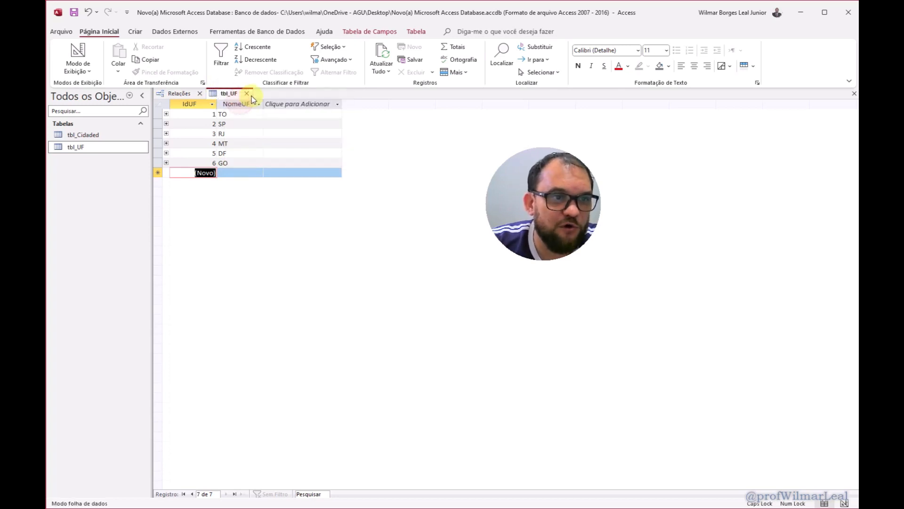
left_click(246, 93)
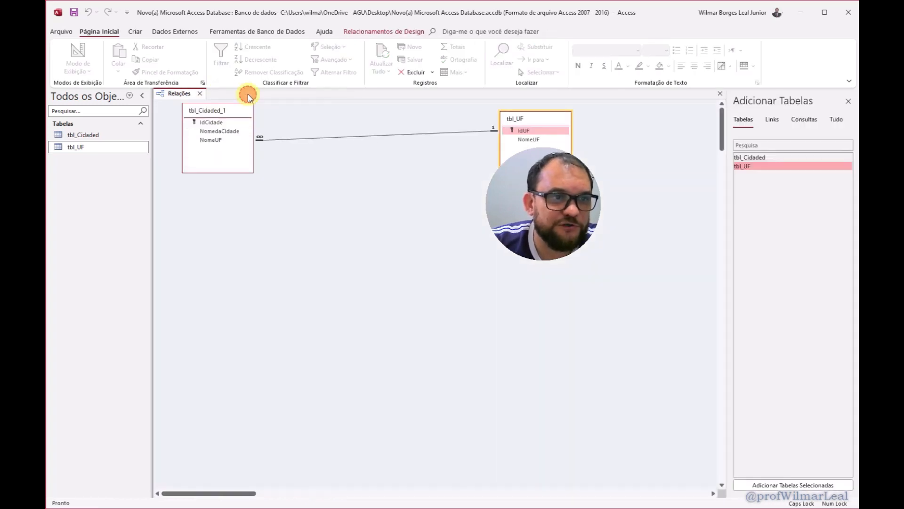
double_click(89, 136)
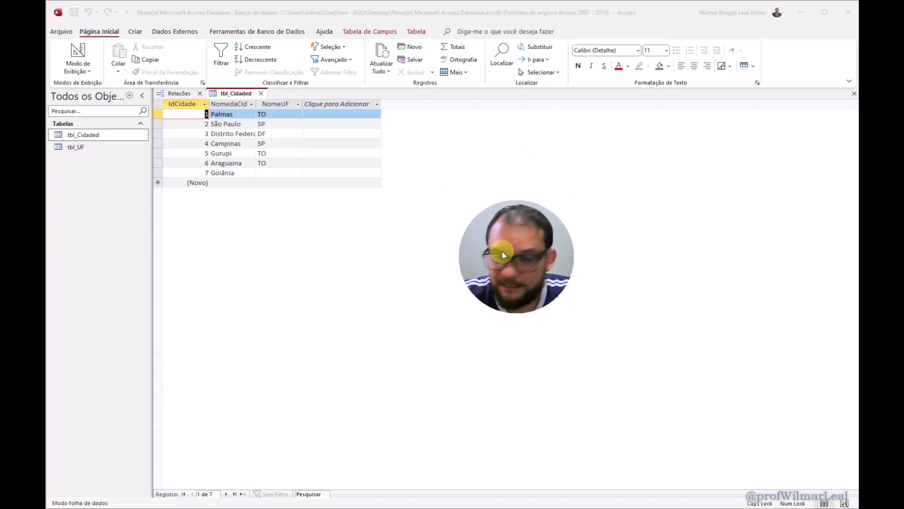
left_click(277, 173)
type("GO")
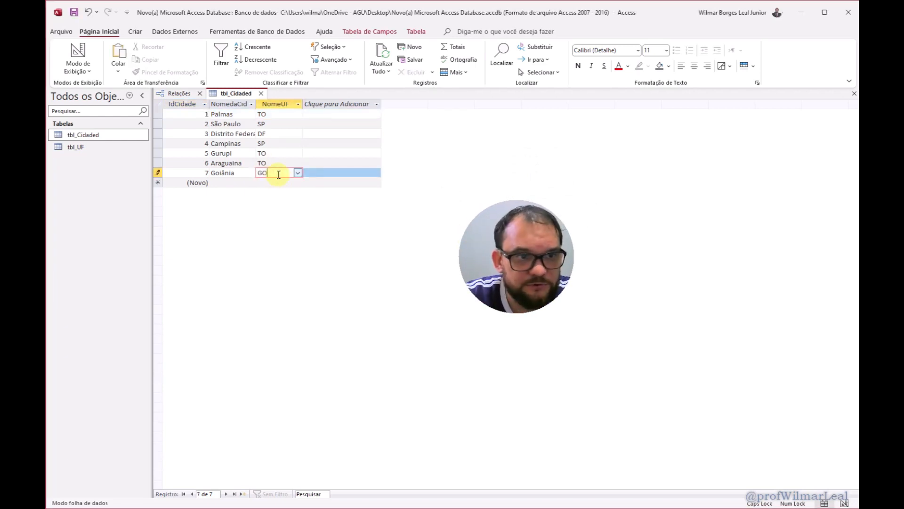
- Add a new city record Piranhas with state GO in tbl_Cidaded
left_click(227, 183)
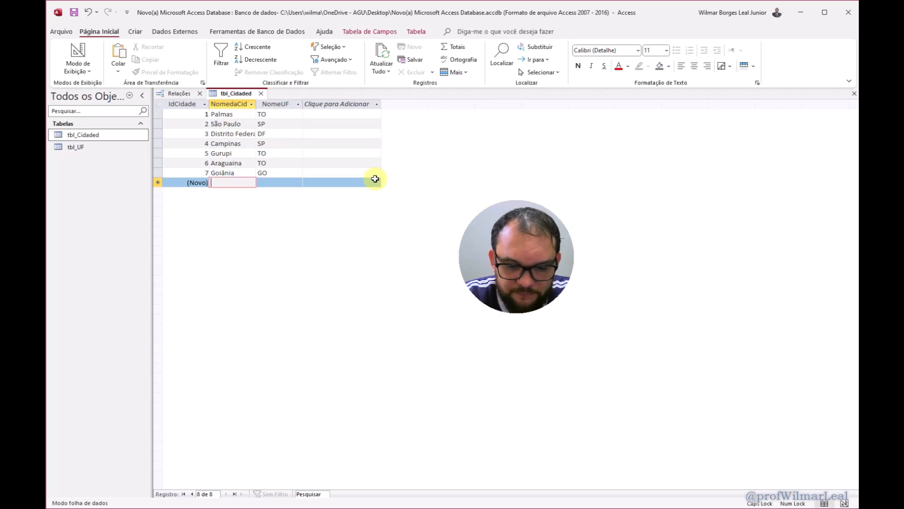
type("Pr")
key("Caps_Lock")
type("r")
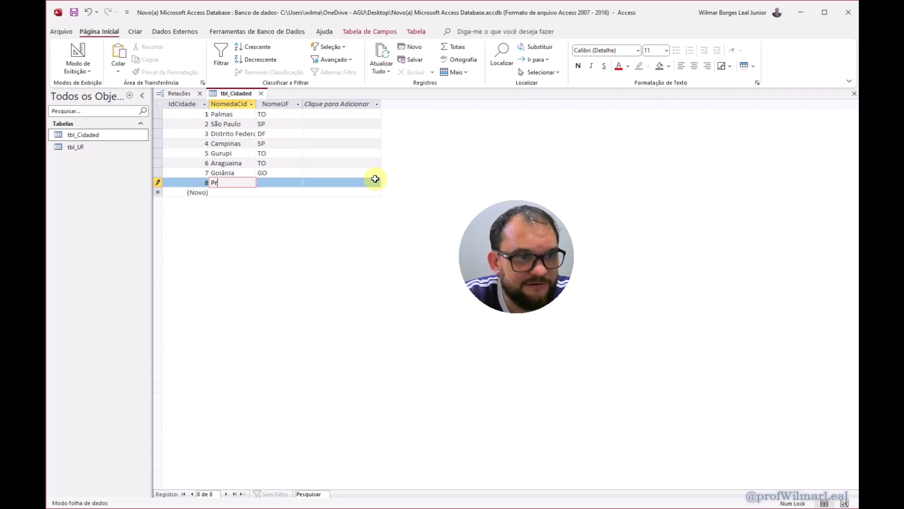
type("ranhas")
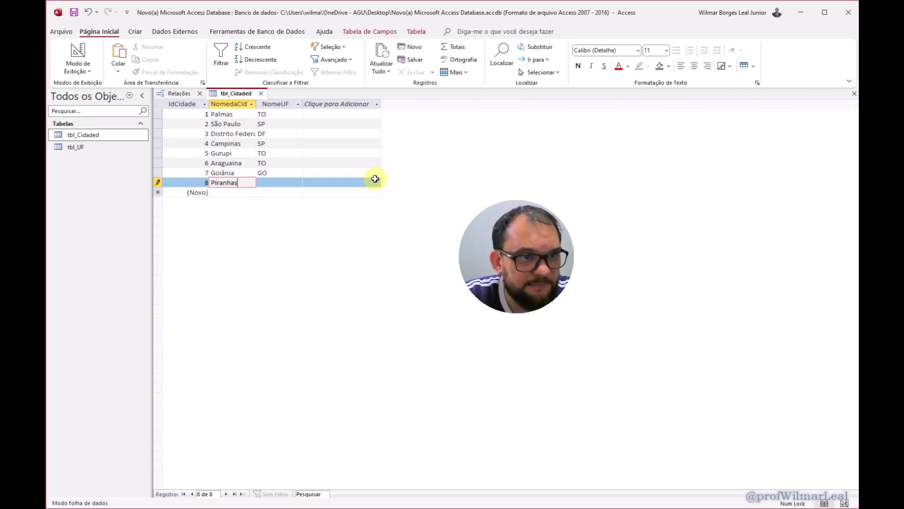
key("Tab")
type("GO")
key("Tab")
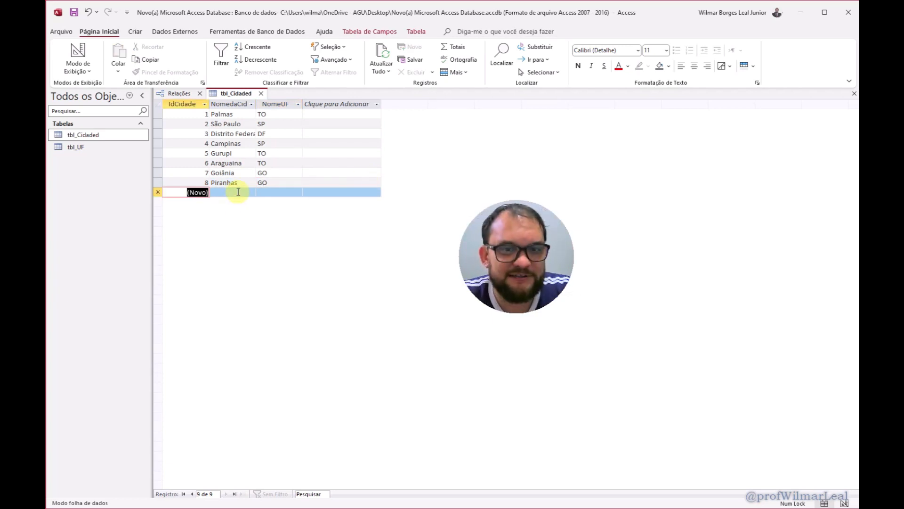
- Close tbl_Cidaded, open tbl_UF and expand the TO and GO records to view their related cities
right_click(236, 93)
left_click(261, 94)
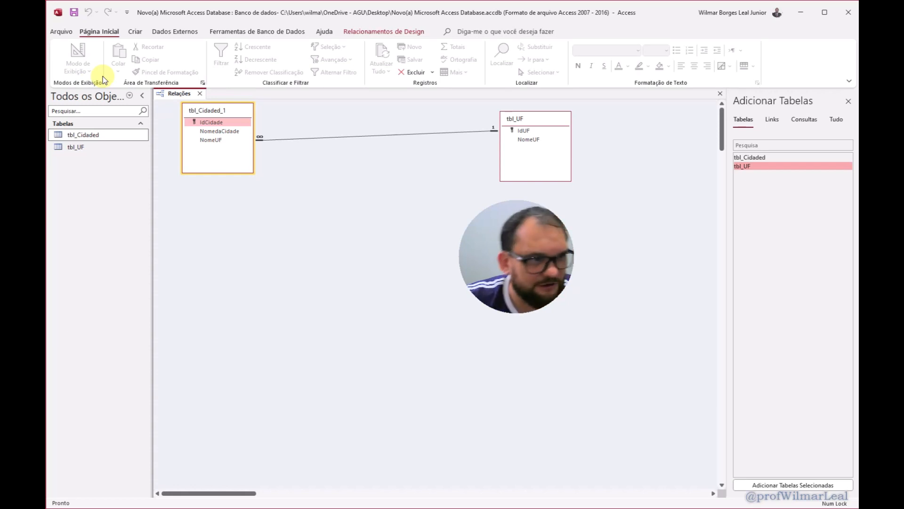
double_click(82, 149)
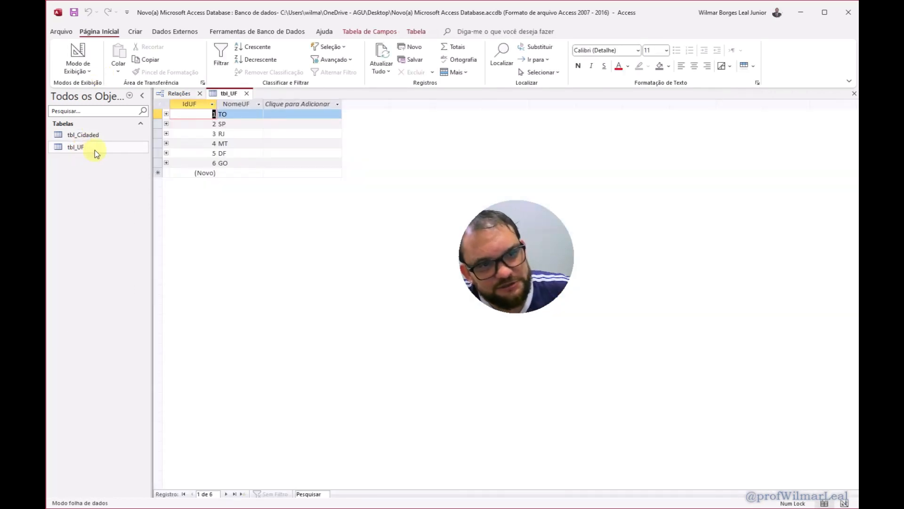
key("alt")
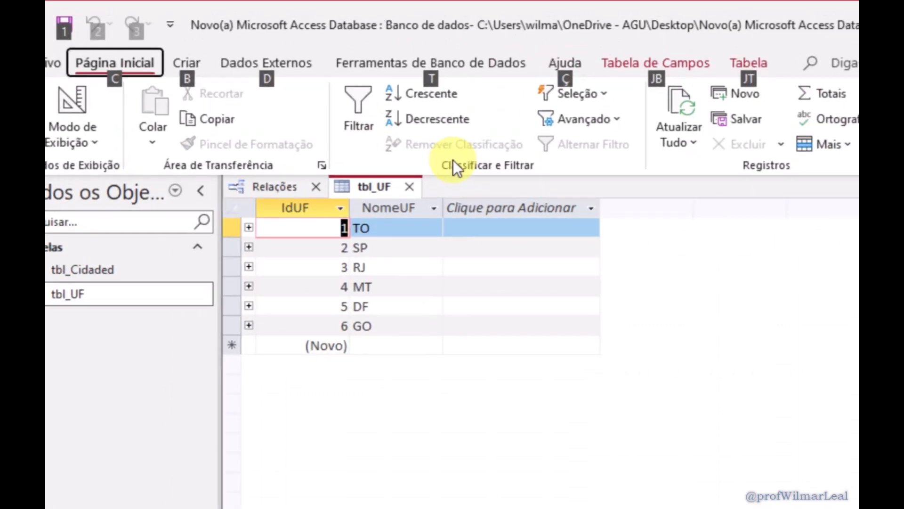
left_click(249, 228)
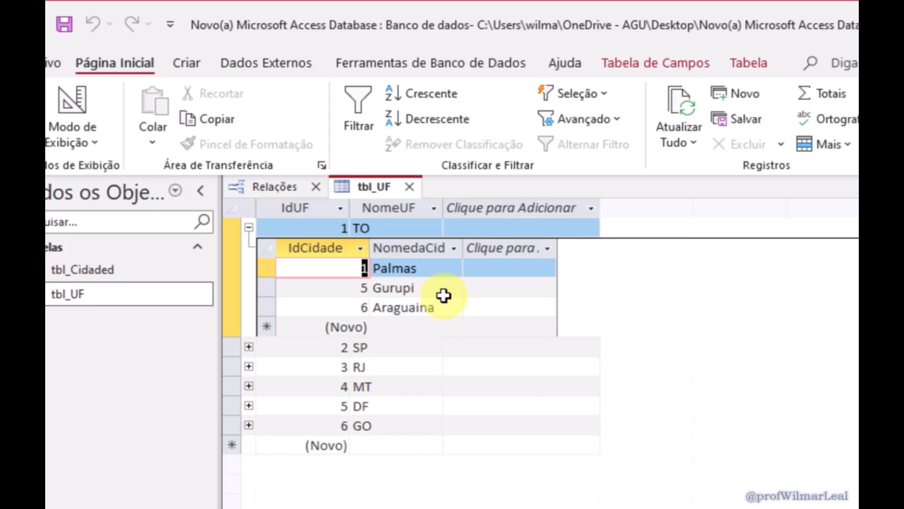
left_click(249, 425)
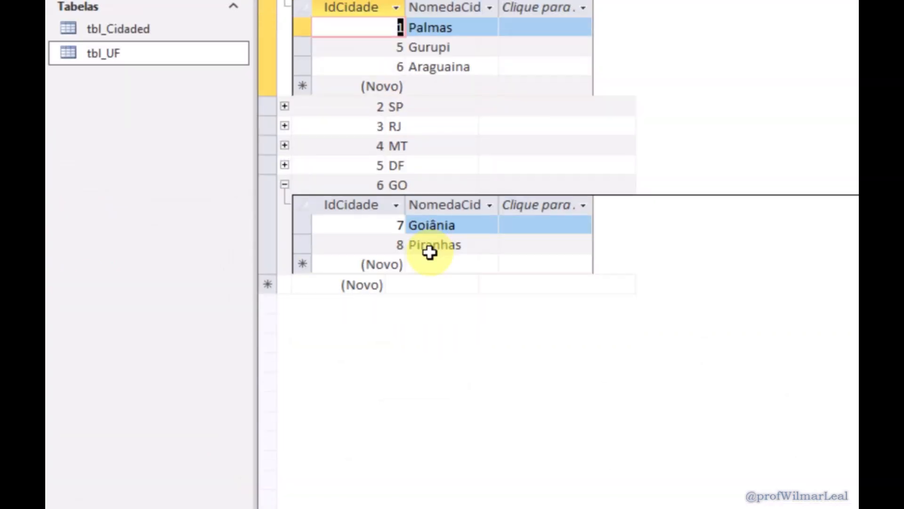
left_click(454, 266)
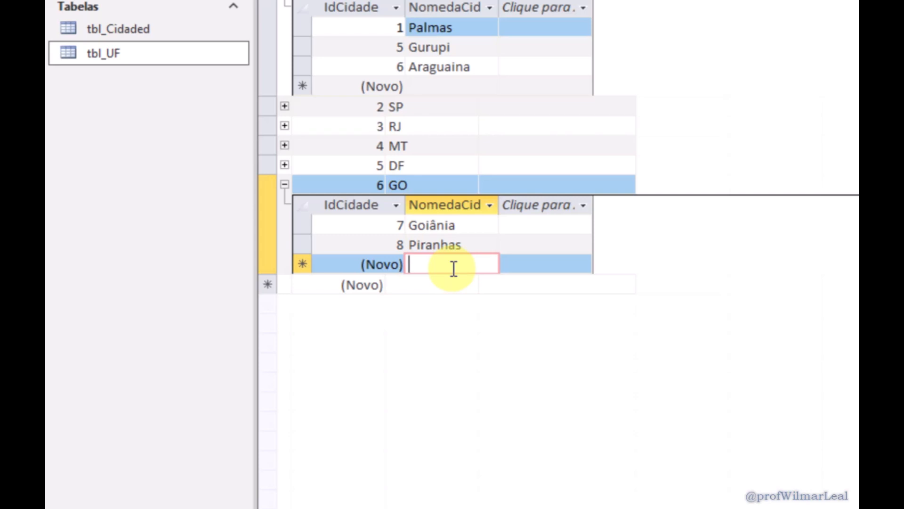
- Expand the MT record in tbl_UF and add the cities Barra do Garça and Sinop to its subdatasheet
left_click(285, 146)
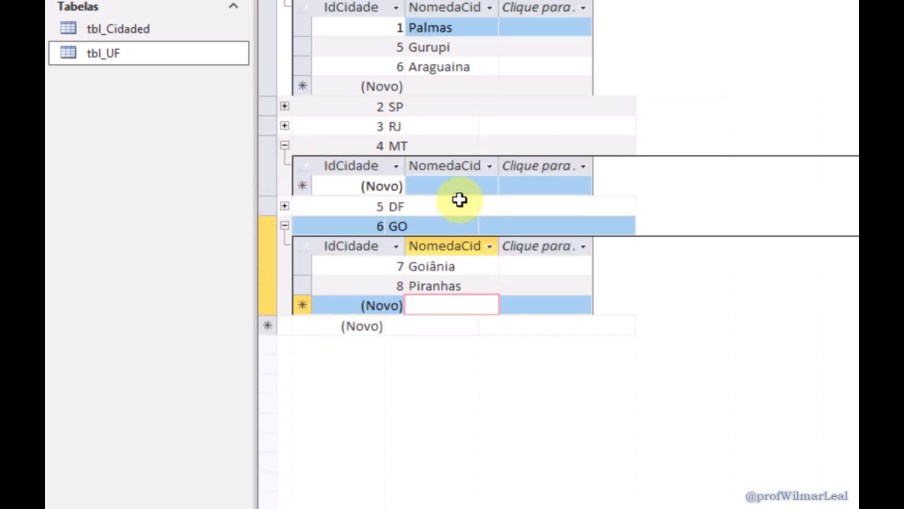
left_click(467, 186)
type("bAR")
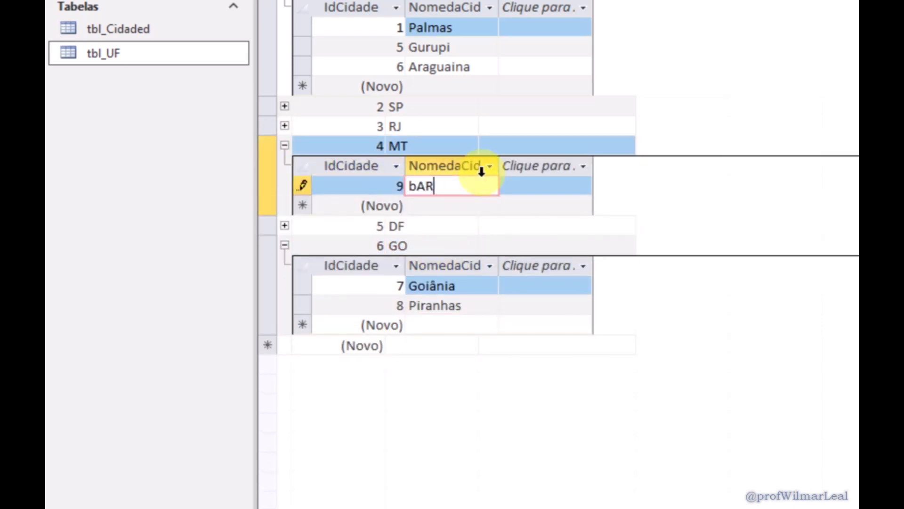
type("ra do Garça")
key("Return")
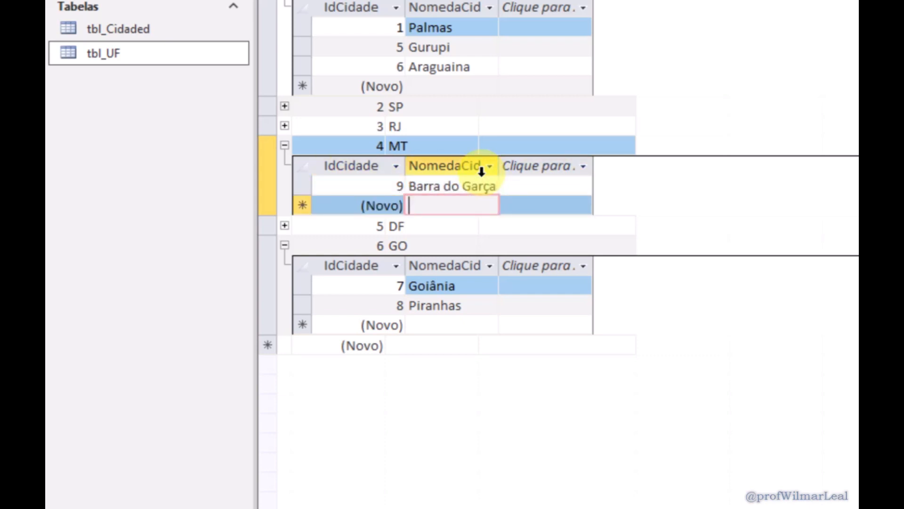
type("S")
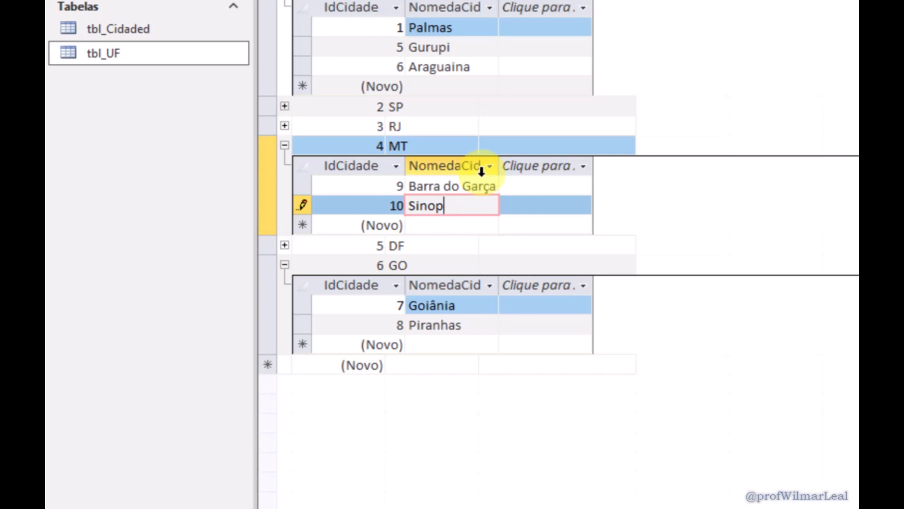
type("inop")
key("Return")
key("Return")
key("Return")
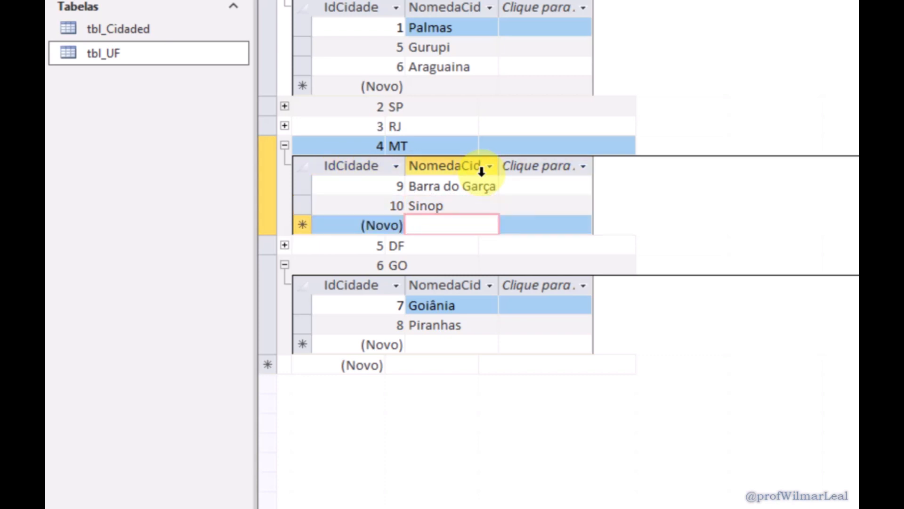
- Add the cities Sorriso and Araguaiana to the MT subdatasheet
type("Sorriso")
key("Return")
key("Return")
key("Return")
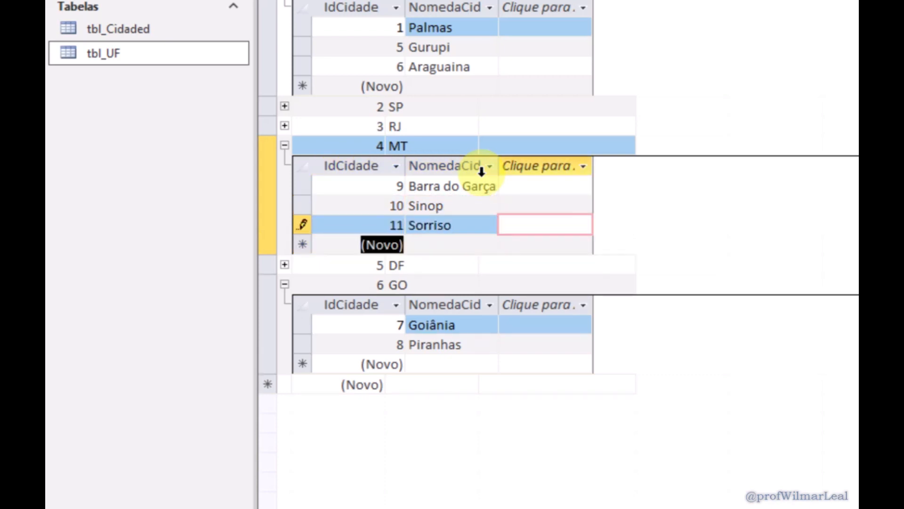
type("A")
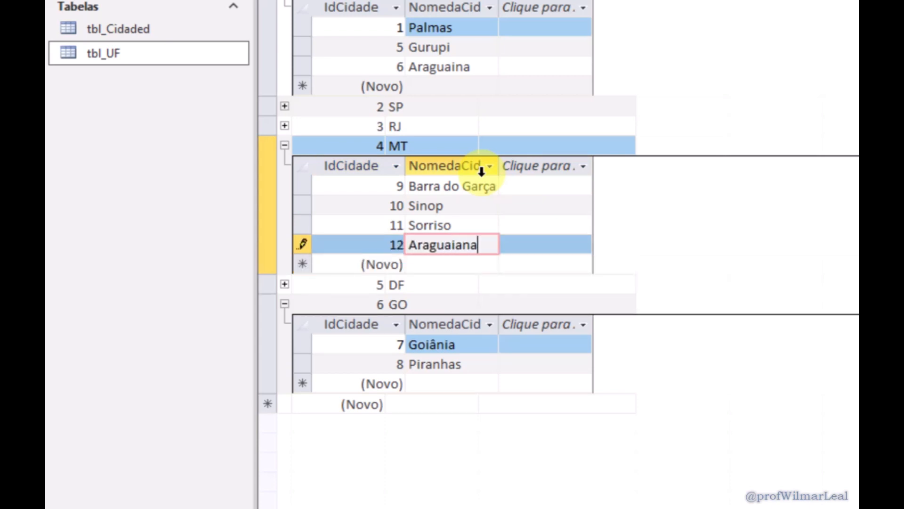
type("raguaiana")
key("Return")
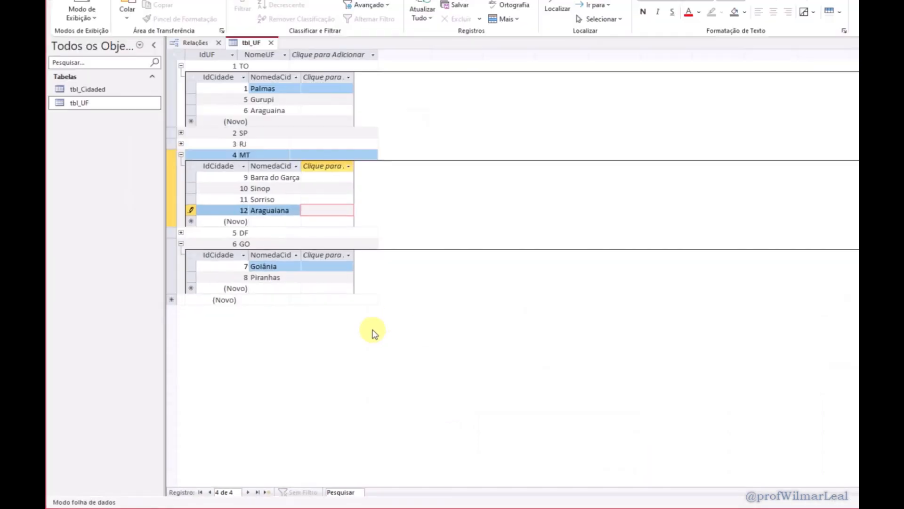
key("alt")
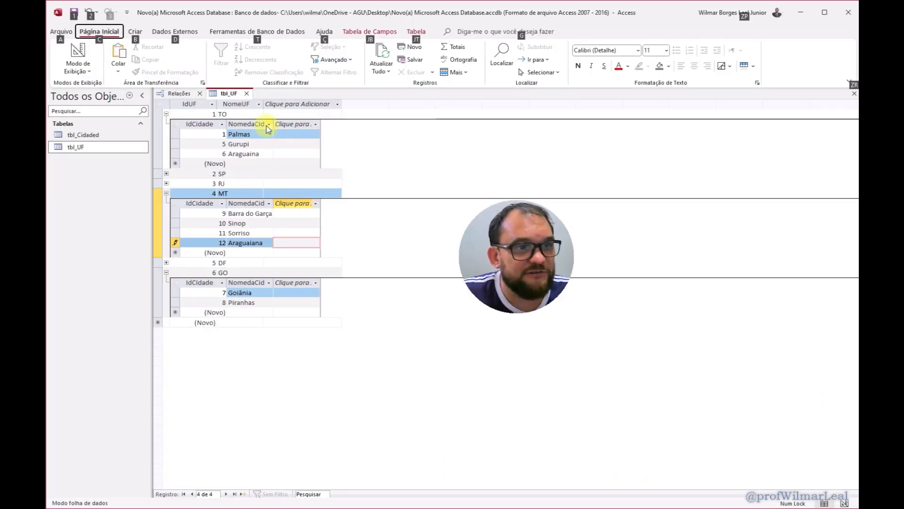
- Close tbl_UF and open tbl_Cidaded to review the state assigned to each city
right_click(225, 95)
left_click(250, 113)
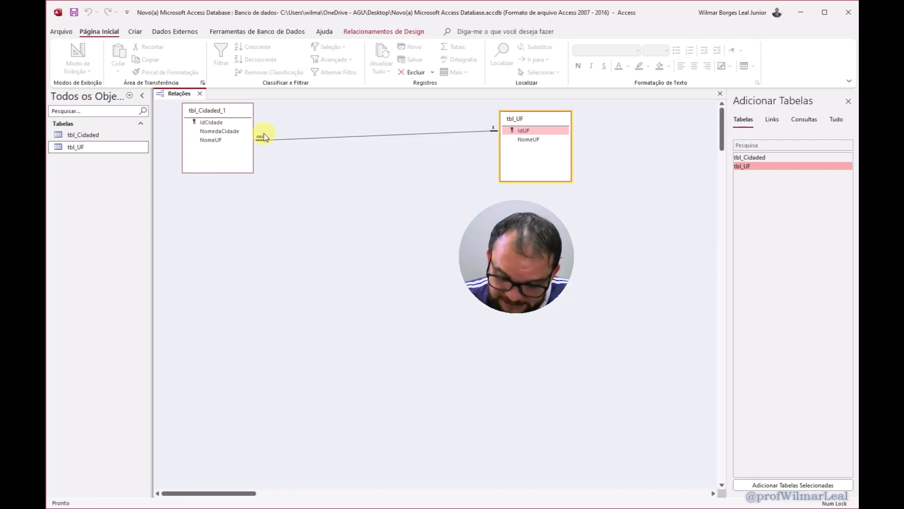
left_click(70, 140)
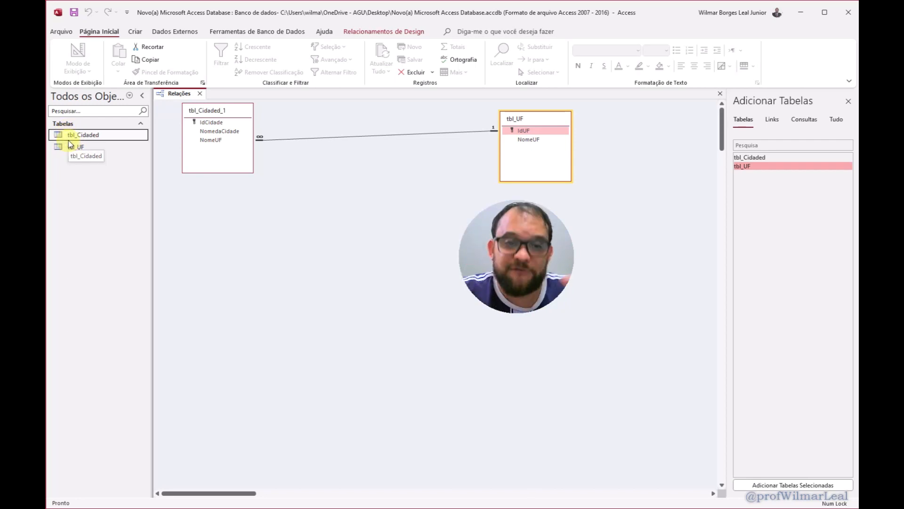
double_click(69, 139)
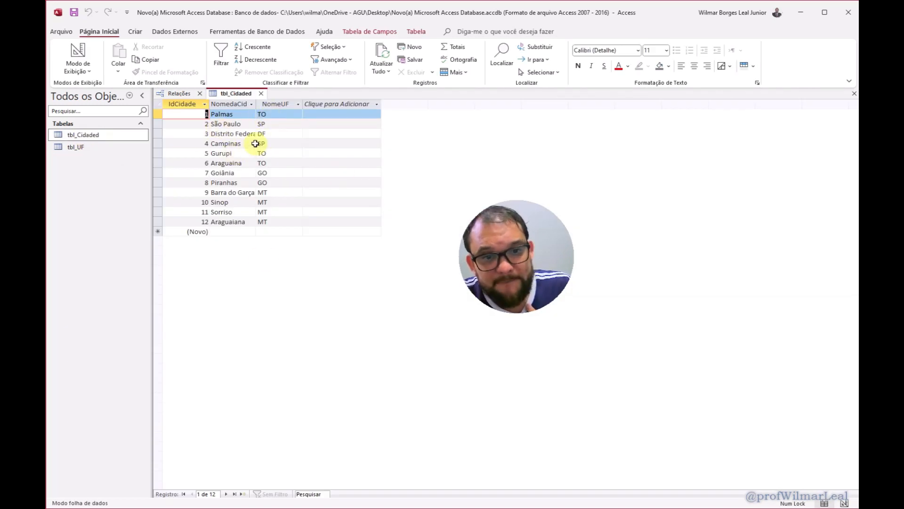
left_click(272, 123)
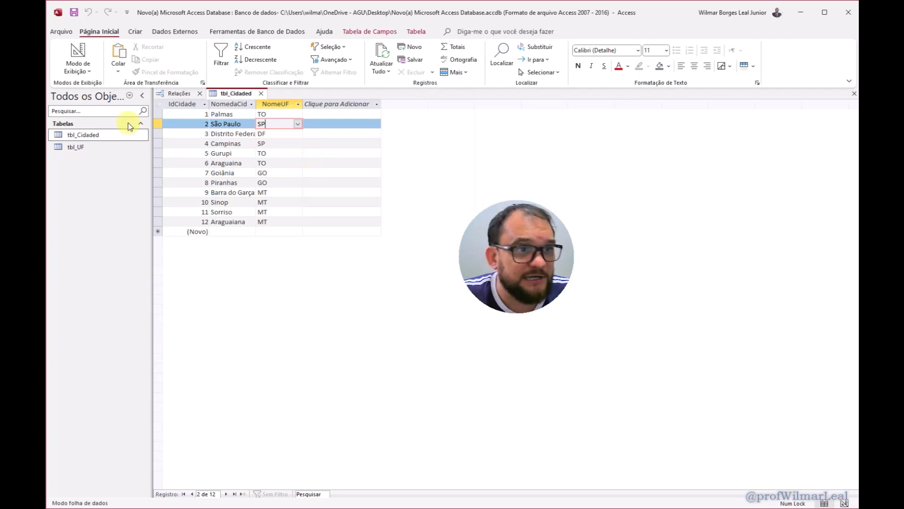
- Open tbl_UF to review its state records, then close both tbl_UF and tbl_Cidaded
double_click(67, 148)
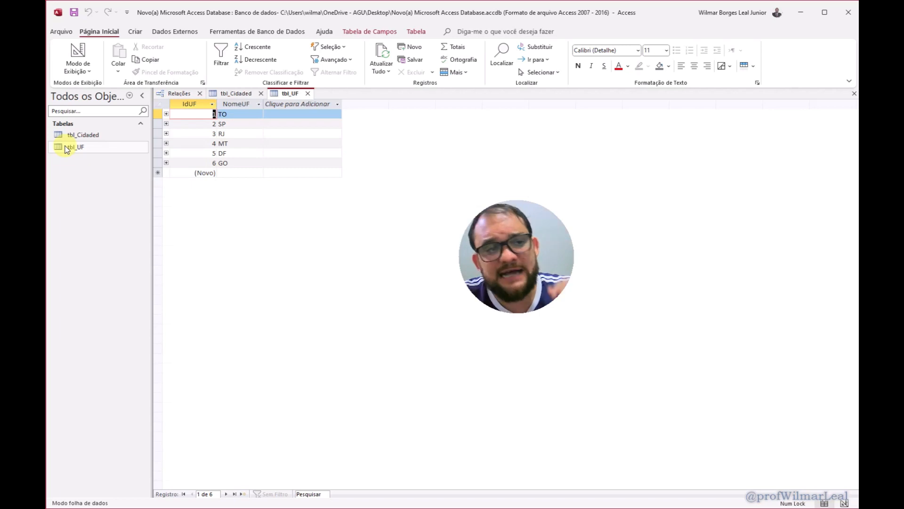
left_click(67, 148)
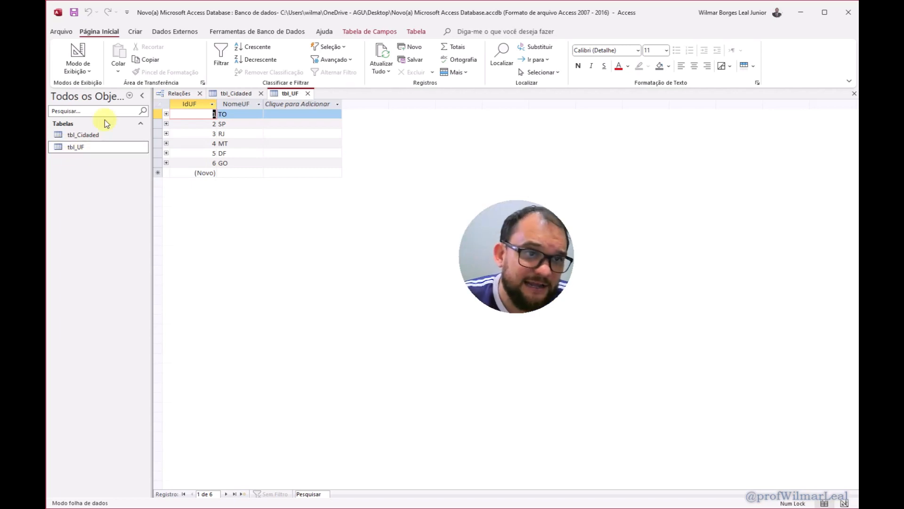
left_click(308, 94)
left_click(260, 93)
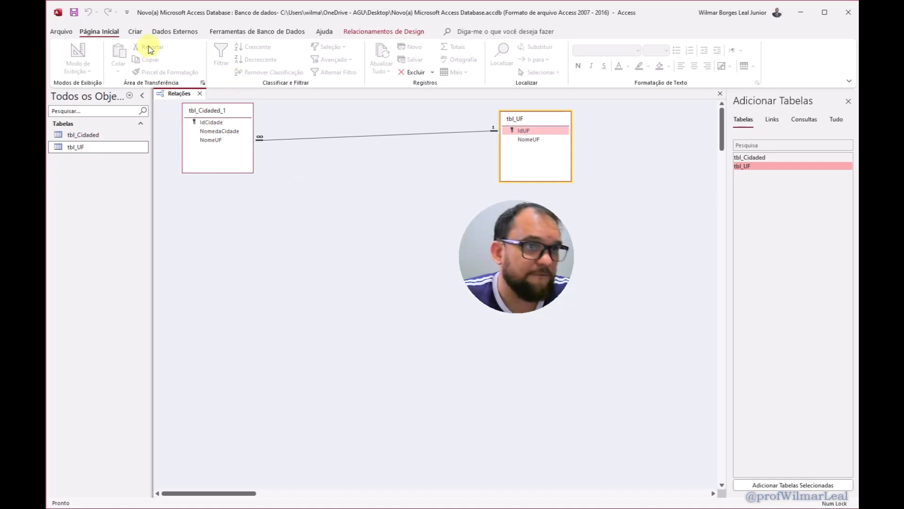
- Create the tb_cliente table with an AutoNumber primary key idcliente and the short-text fields nome and Cidade
left_click(133, 32)
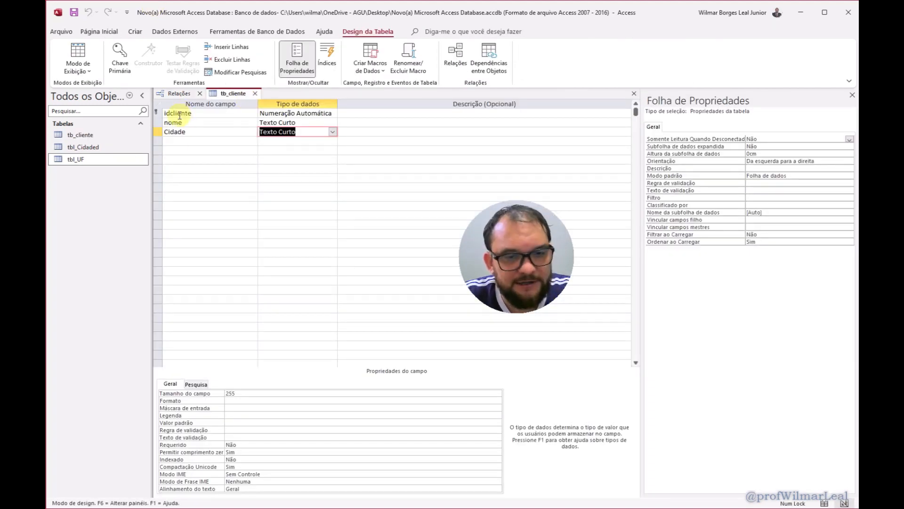
key("alt")
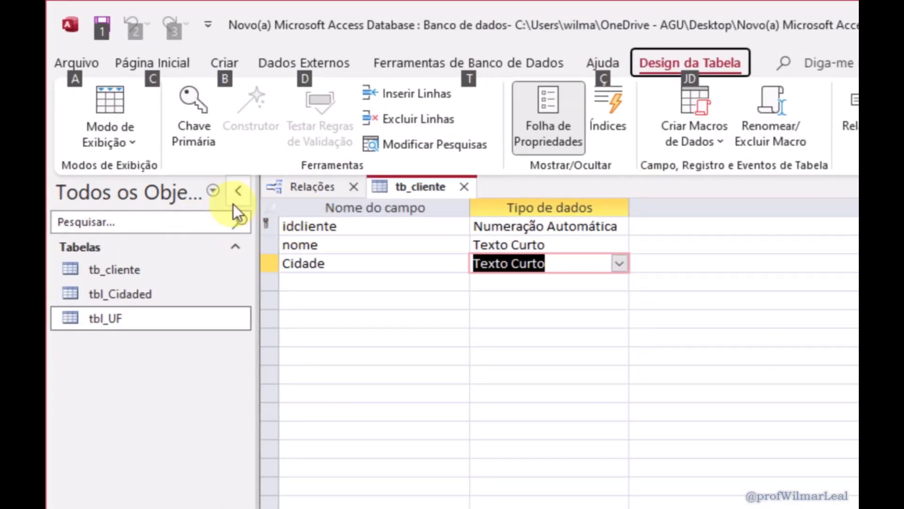
left_click(347, 246)
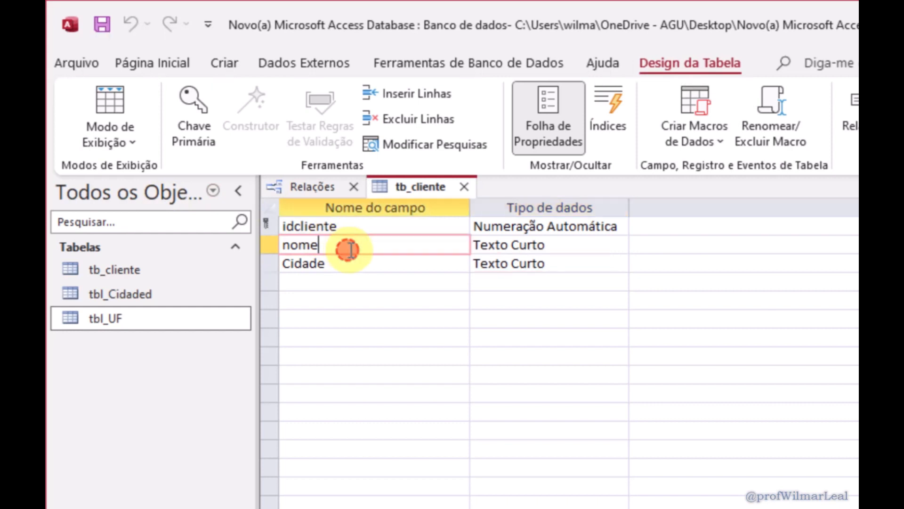
left_click(353, 272)
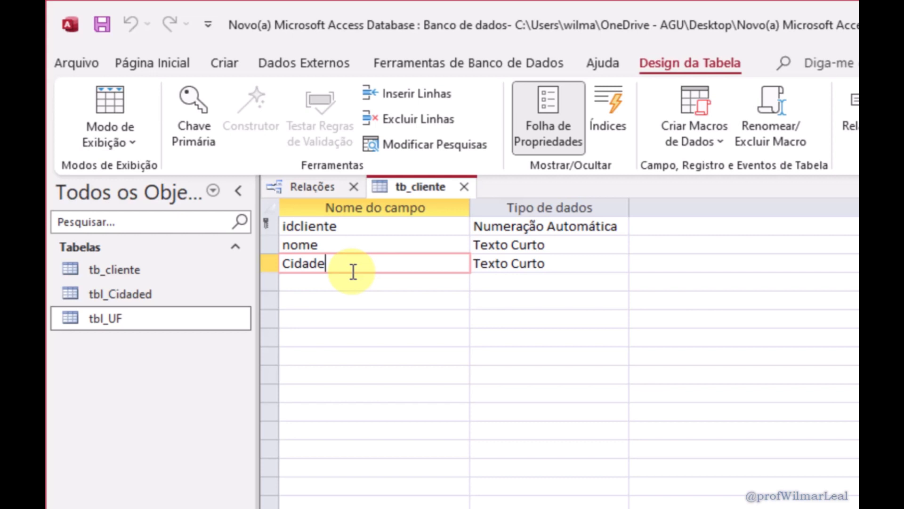
- Start the Lookup Wizard for the Cidade field, taking its values from another table, and choose tbl_Cidaded as the source
left_click(556, 262)
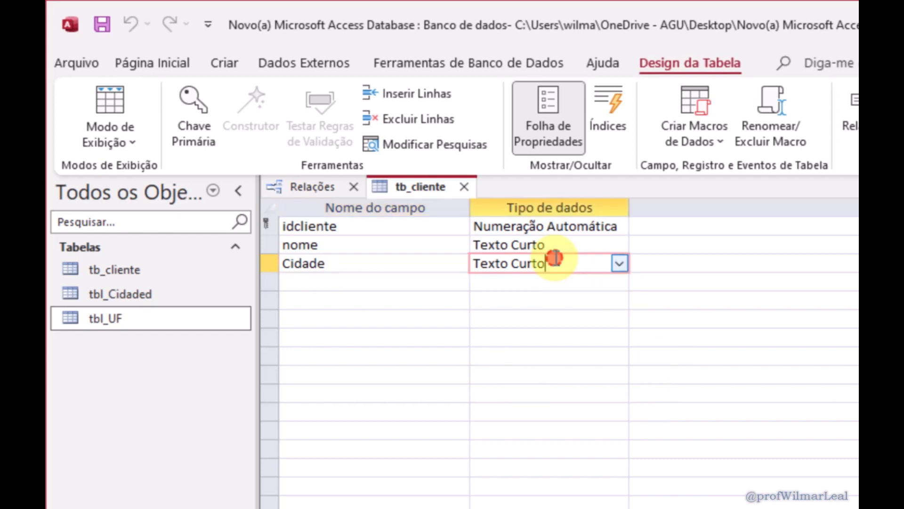
left_click(618, 263)
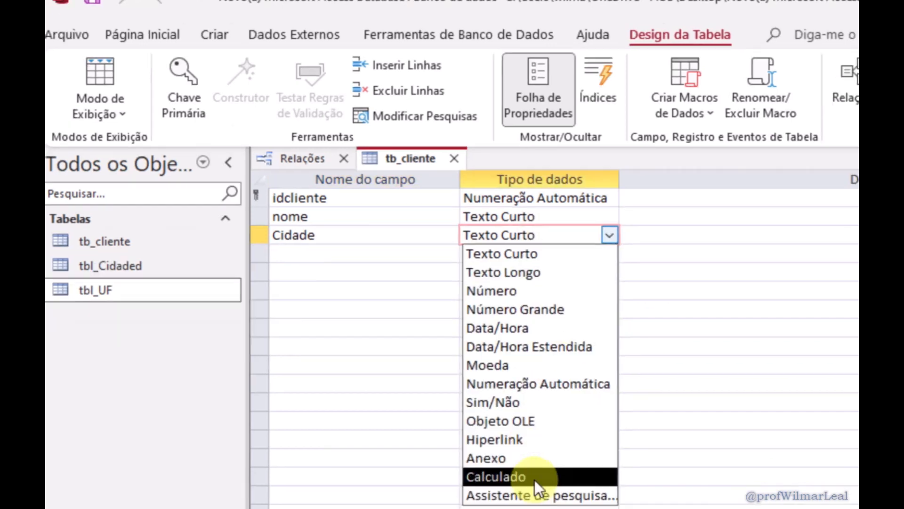
left_click(412, 127)
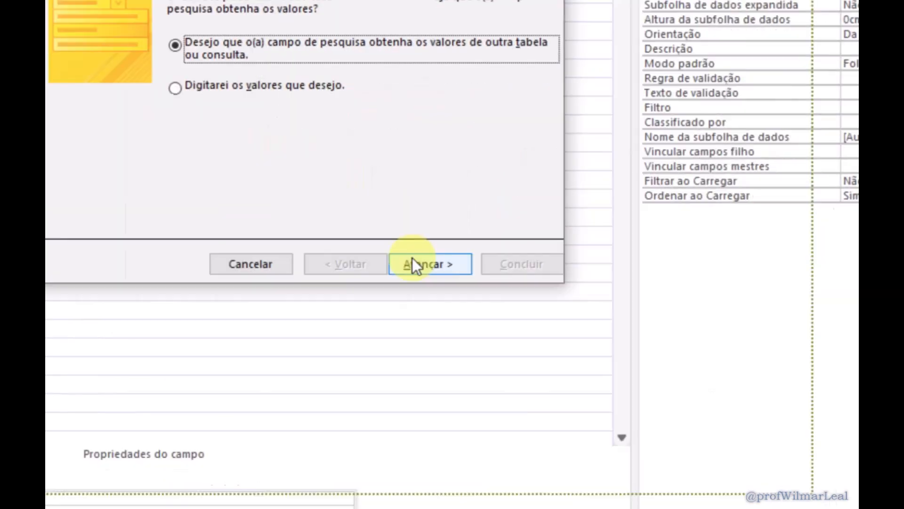
left_click(413, 262)
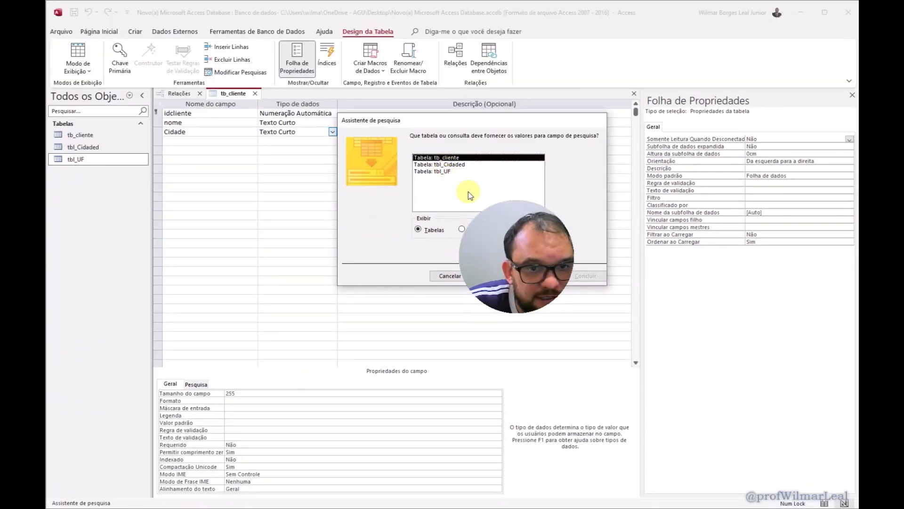
left_click(451, 165)
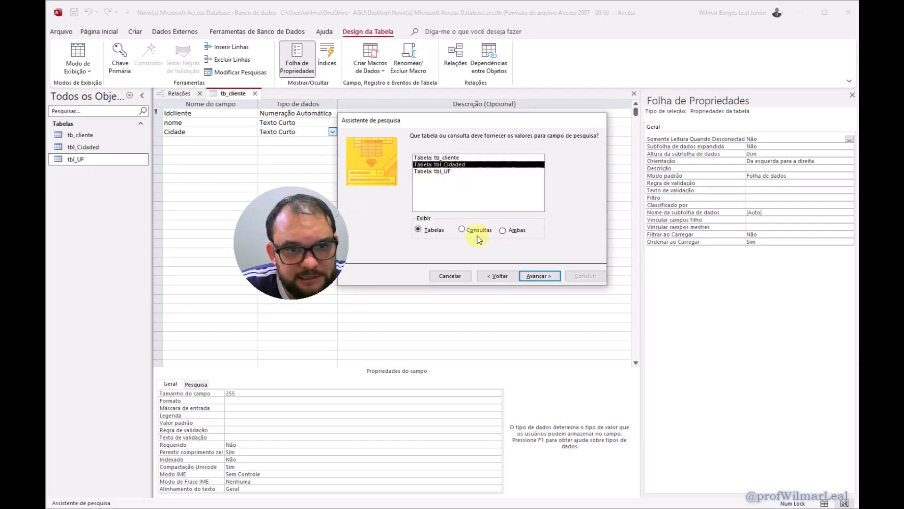
left_click(550, 276)
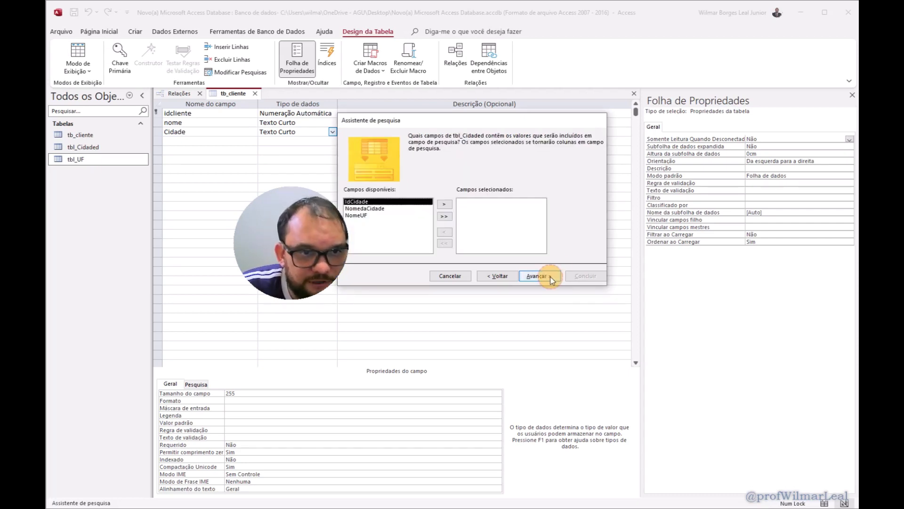
- Use NomedaCidade as the lookup column, sort the list by it, and keep the key column hidden
left_click(363, 209)
left_click(444, 204)
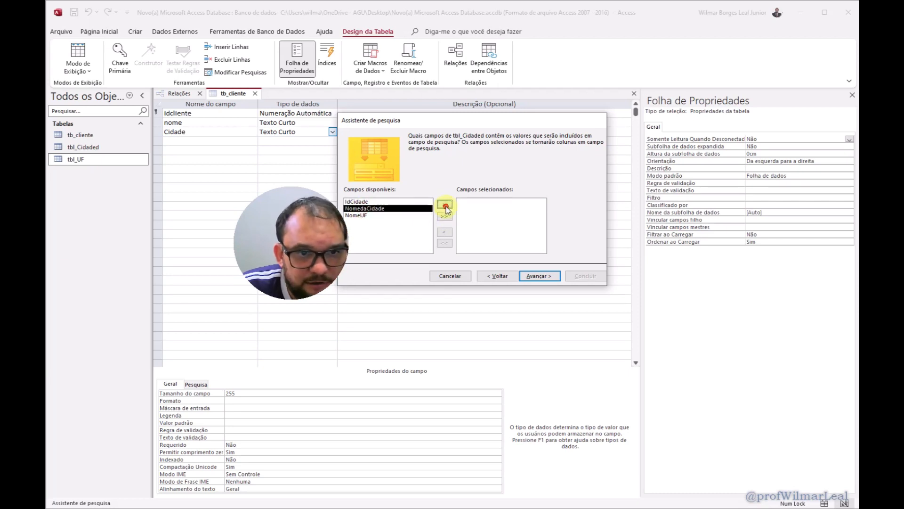
left_click(540, 276)
left_click(443, 169)
left_click(391, 191)
left_click(539, 276)
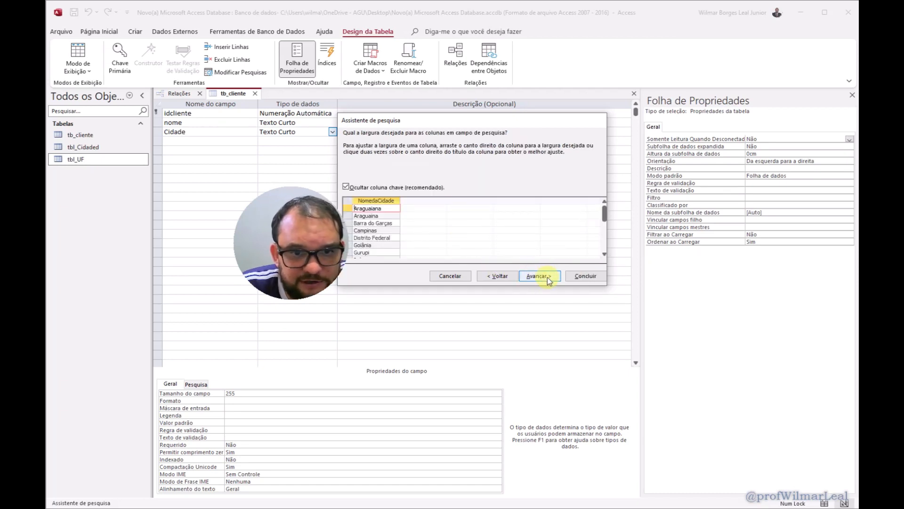
left_click(539, 276)
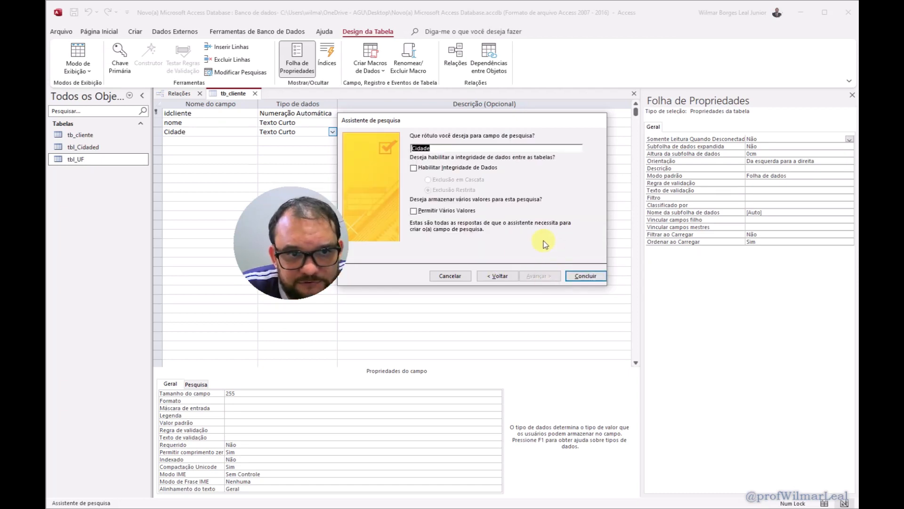
- Enable data integrity with cascade delete for the Cidade lookup, finish the wizard, and save the table to create the relationship
left_click(430, 168)
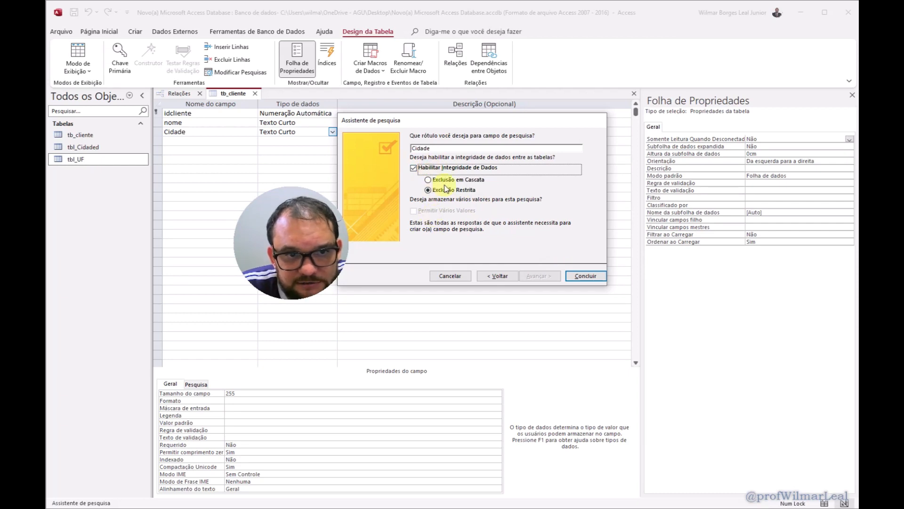
left_click(438, 180)
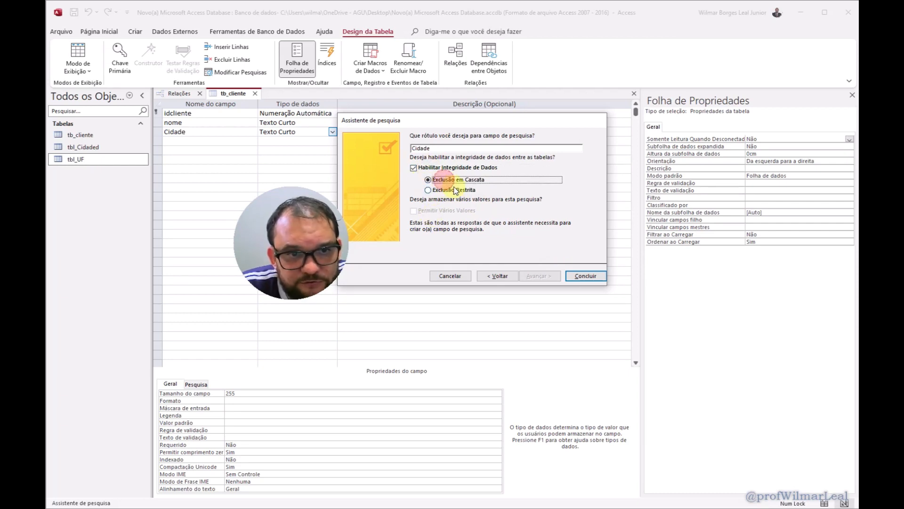
left_click(585, 276)
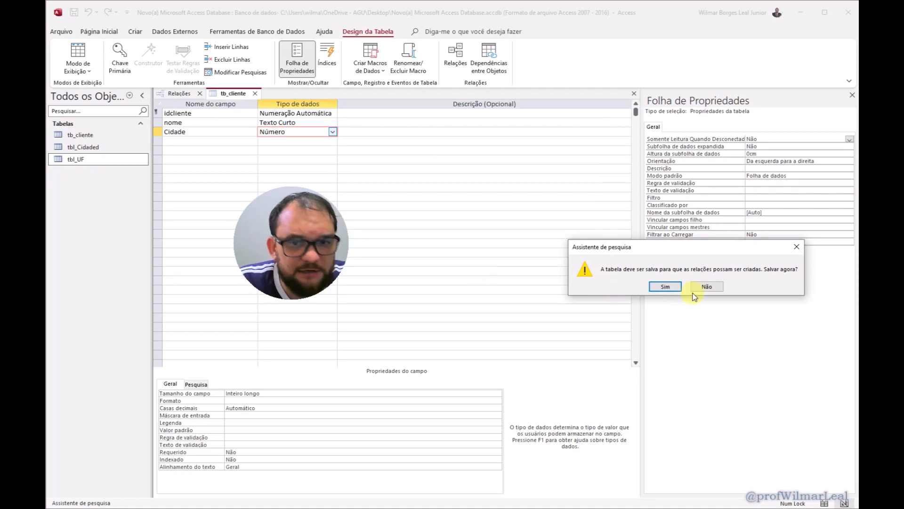
left_click(670, 291)
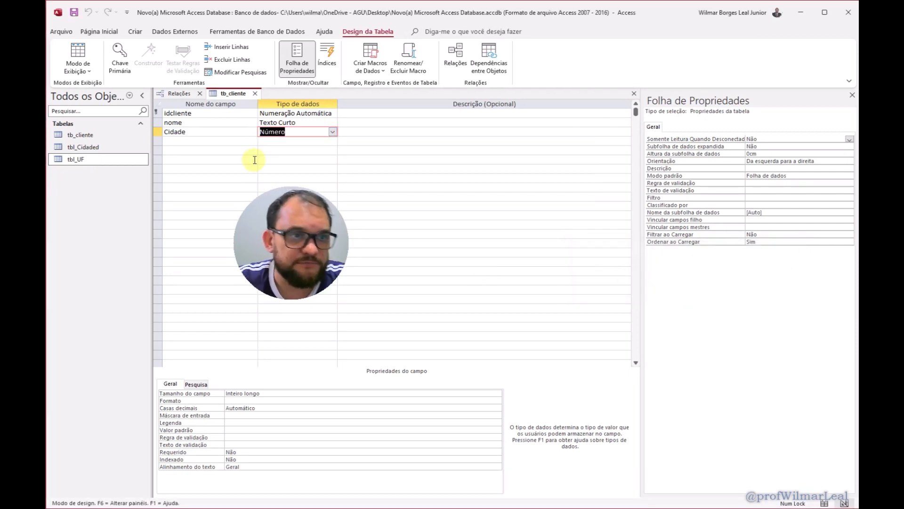
- Save the tb_cliente design, overwriting the earlier version, and close the table
right_click(226, 90)
left_click(228, 111)
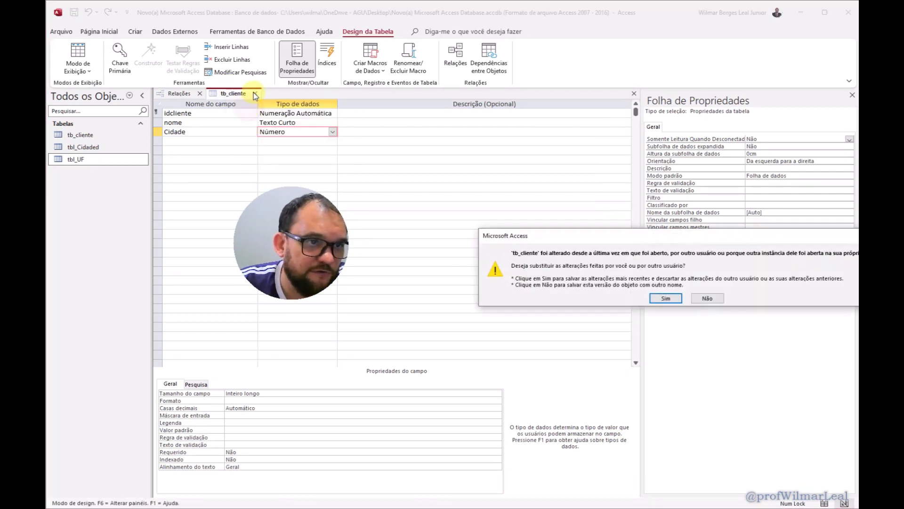
left_click(676, 298)
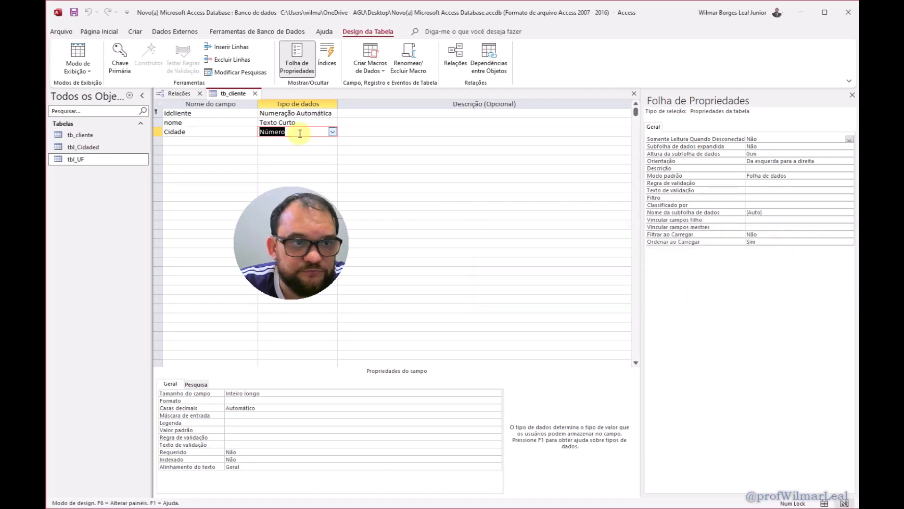
left_click(254, 93)
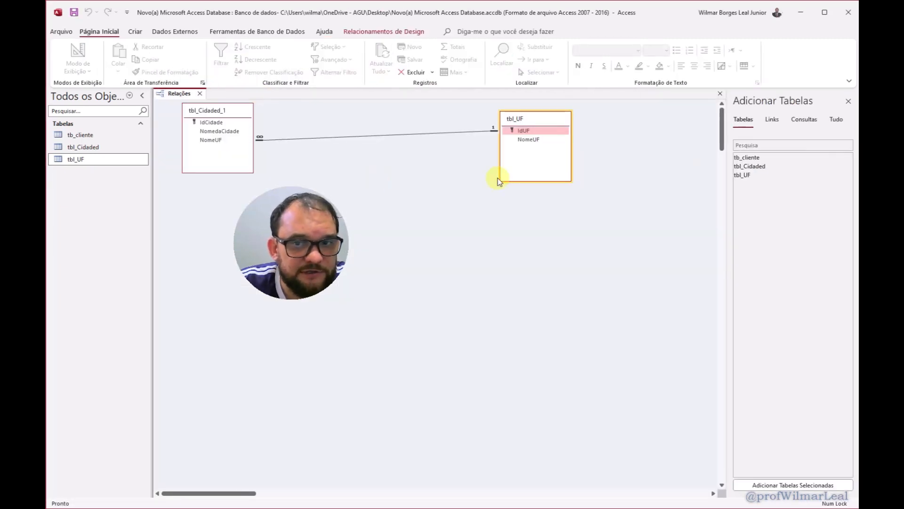
double_click(757, 166)
left_click_drag(320, 111, 428, 196)
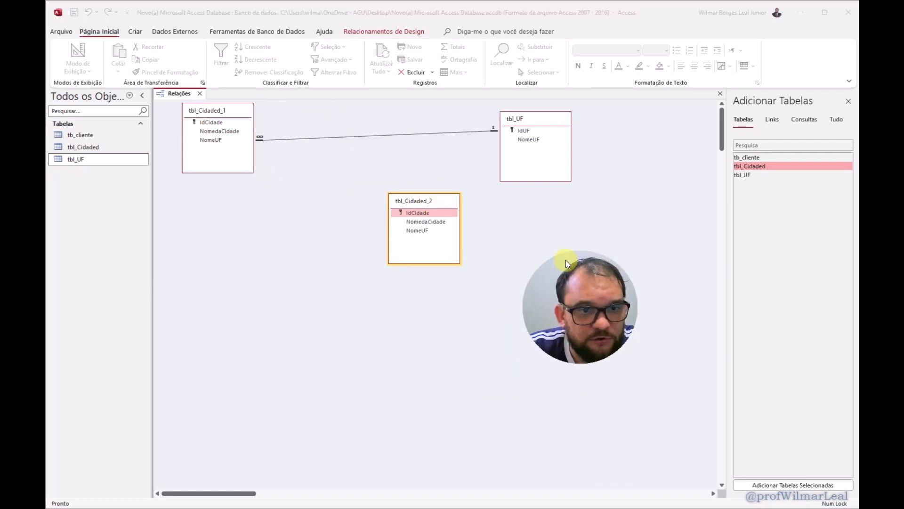
right_click(420, 202)
key("Escape")
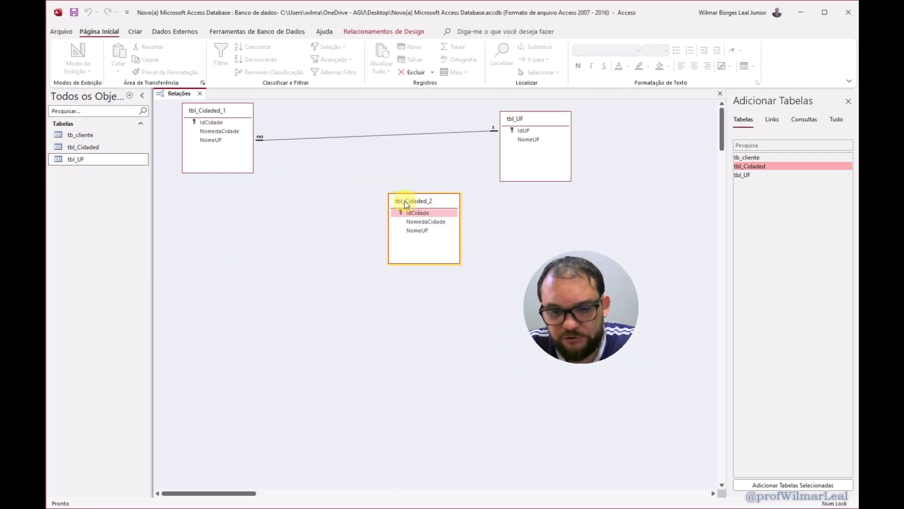
key("Delete")
- Remove the duplicate tbl_Cidaded_1 from the relationships diagram and reposition the original tbl_Cidaded
left_click_drag(212, 104, 325, 204)
key("Delete")
mouse_move(226, 113)
left_mouse_down()
mouse_move(232, 176)
mouse_move(223, 128)
left_mouse_up()
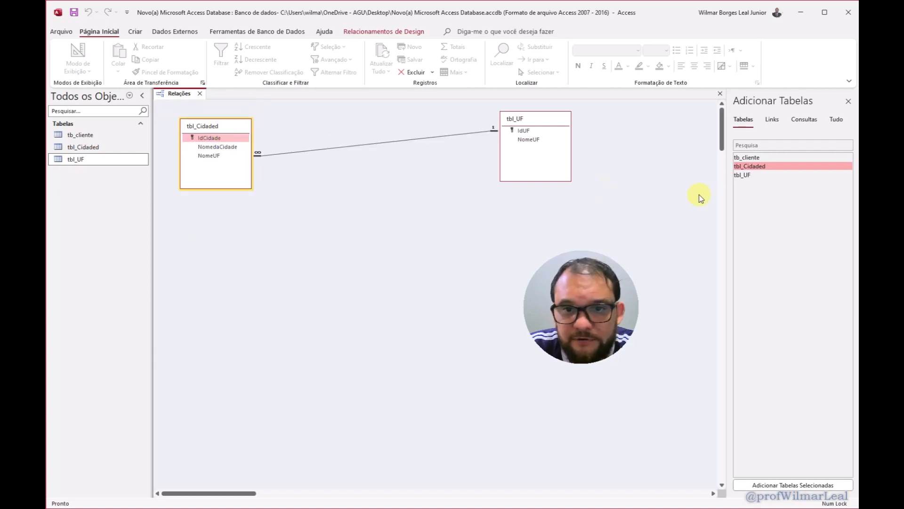
- Add tb_cliente to the relationships diagram and place tbl_Cidaded between tb_cliente and tbl_UF
double_click(748, 157)
left_click_drag(325, 114, 337, 253)
left_click_drag(215, 124, 426, 158)
left_click_drag(343, 249, 264, 130)
left_click_drag(434, 159, 403, 214)
left_click_drag(551, 262, 556, 243)
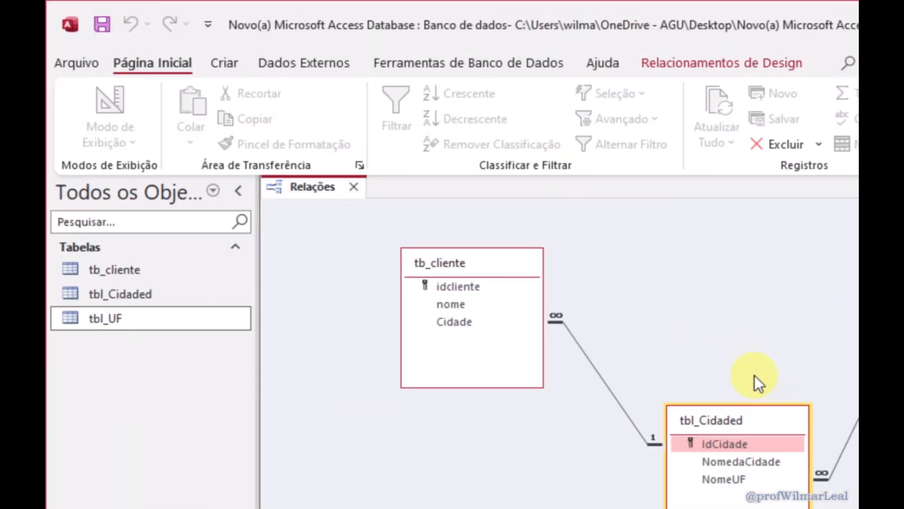
- Line up tbl_Cidaded and tbl_UF in a row beside tb_cliente in the relationships diagram
left_click(743, 350)
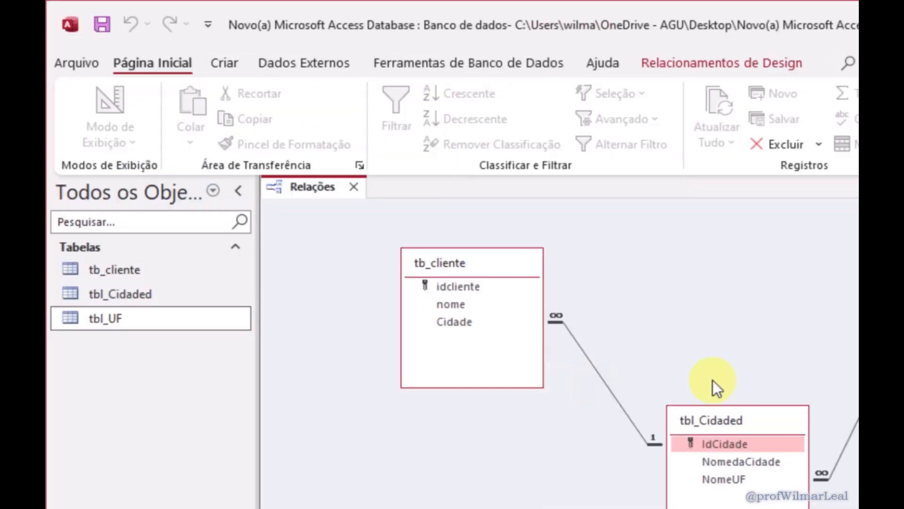
key("alt")
key("alt")
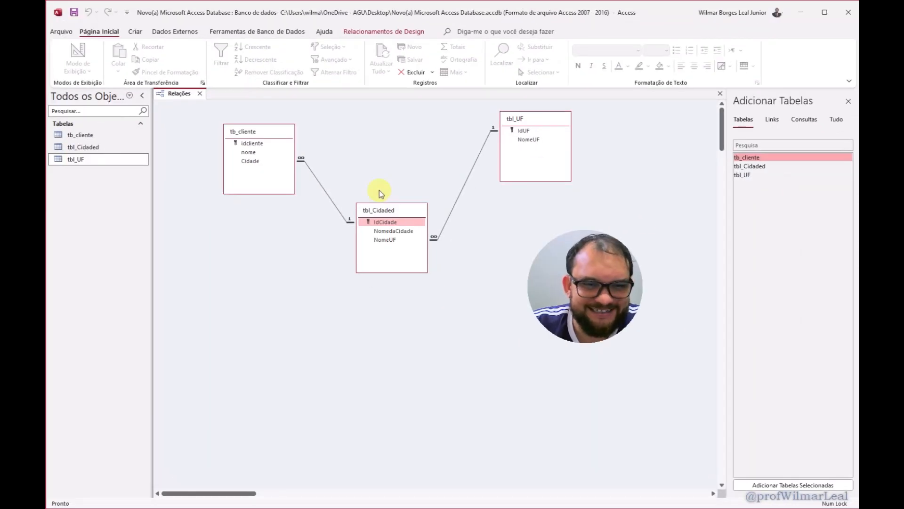
left_click_drag(395, 215, 392, 145)
left_click_drag(552, 115, 507, 146)
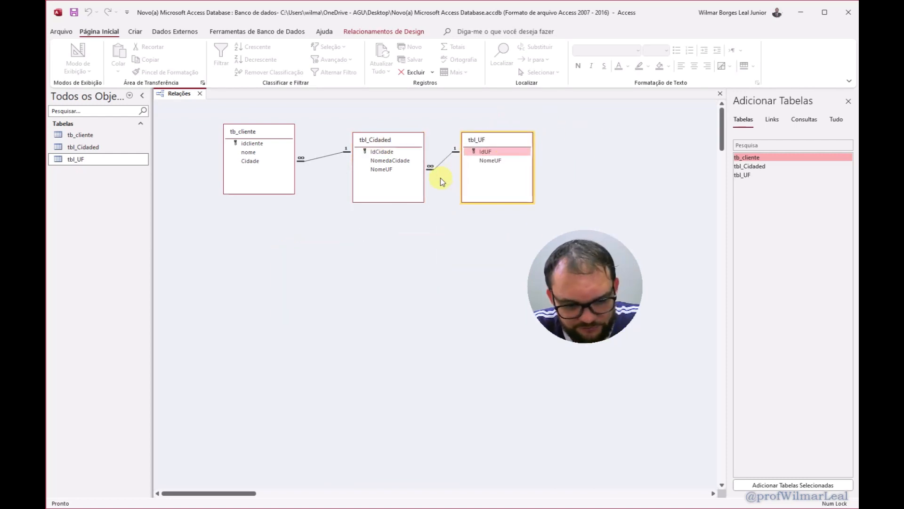
- Examine how the relationships link tb_cliente to tbl_Cidaded and tbl_Cidaded to tbl_UF
key("alt")
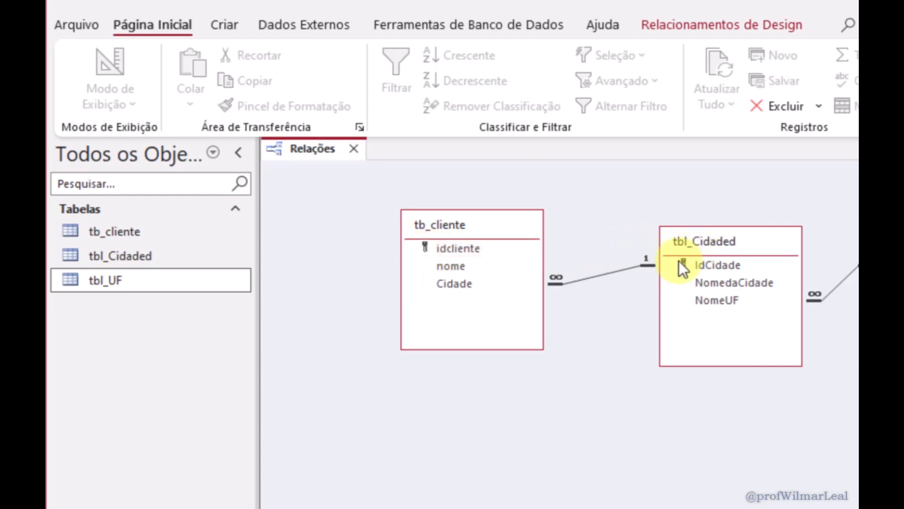
left_click(513, 252)
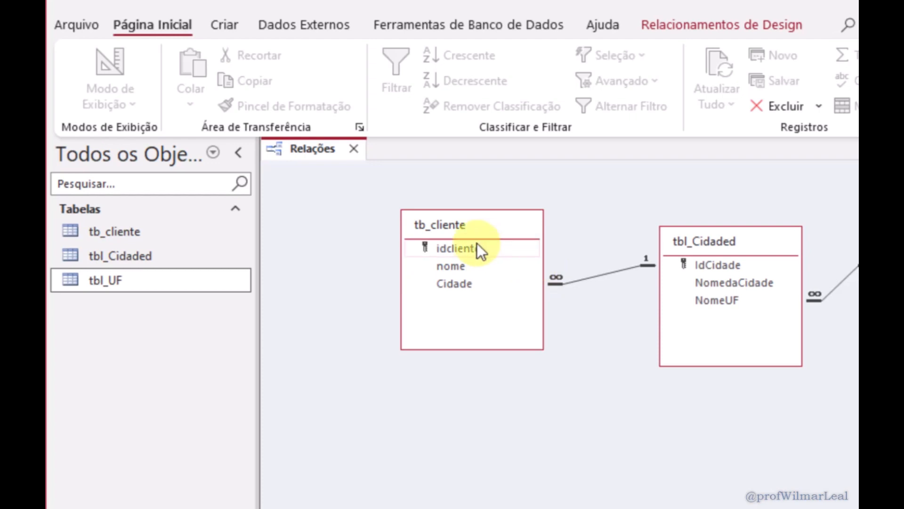
left_click(903, 265)
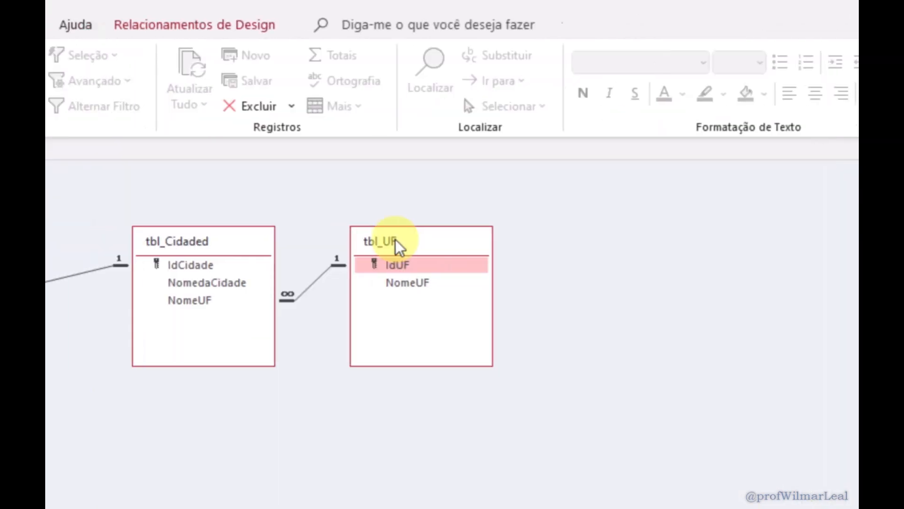
left_click(235, 302)
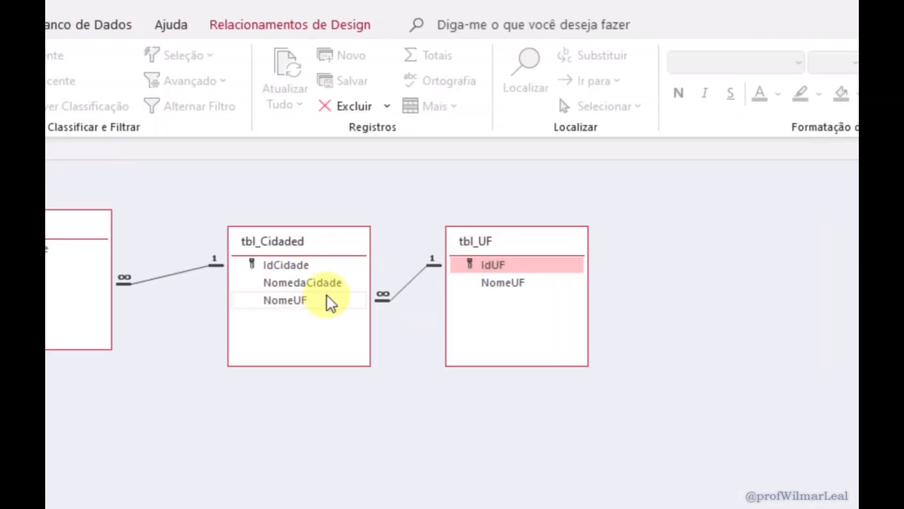
left_click(90, 270)
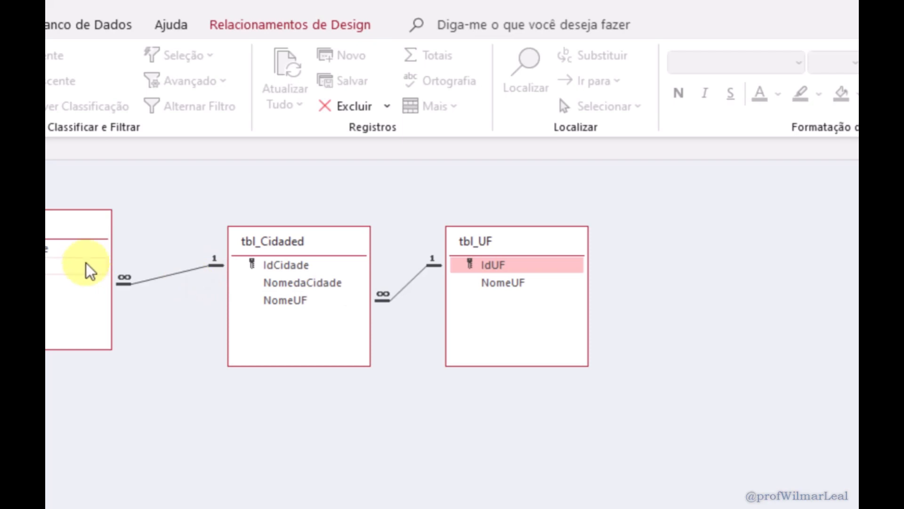
left_click_drag(504, 257, 90, 285)
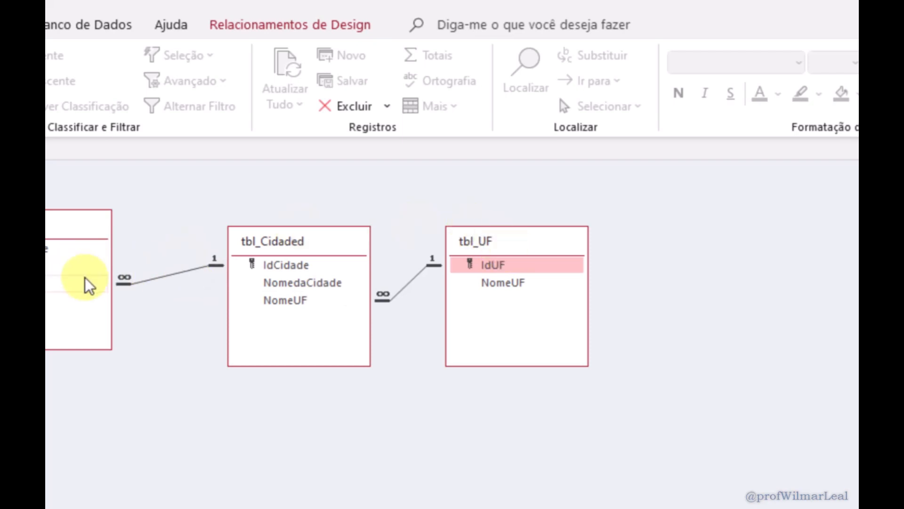
left_click_drag(461, 263, 366, 324)
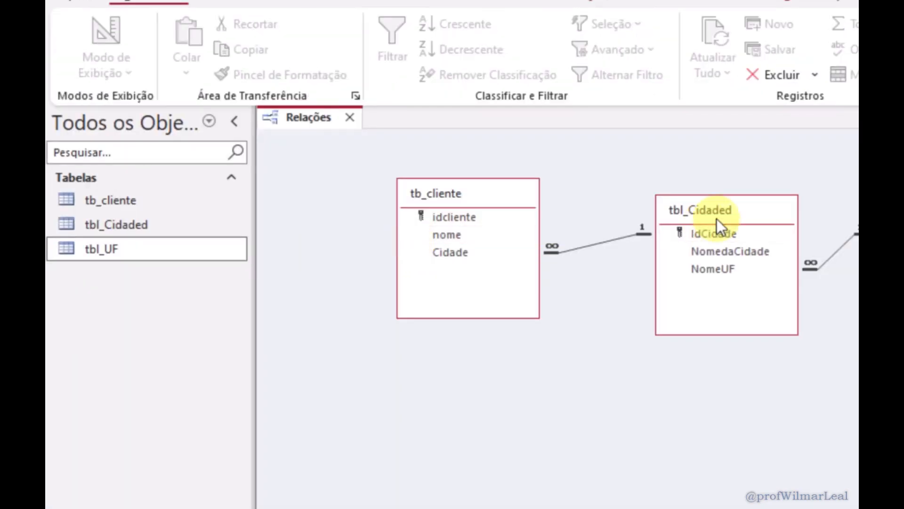
left_click(903, 240)
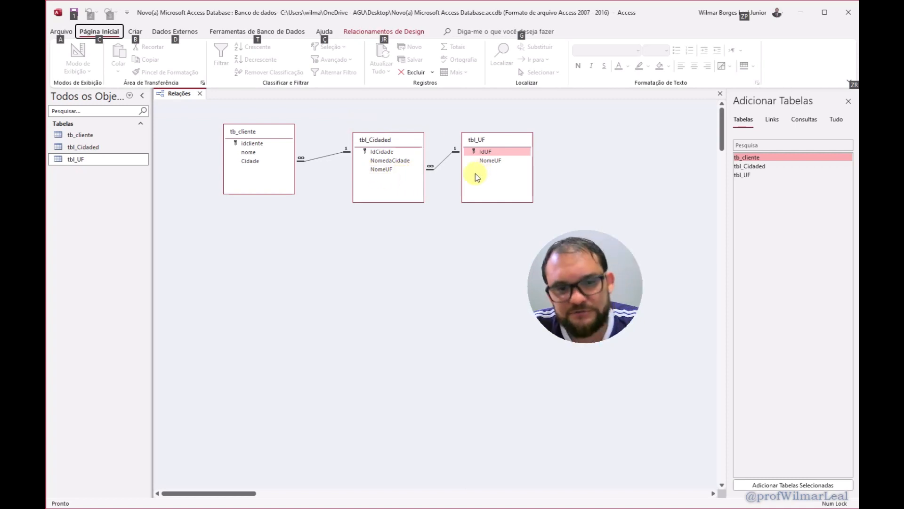
- Open the tb_cliente table from the relationships diagram for data entry
right_click(260, 143)
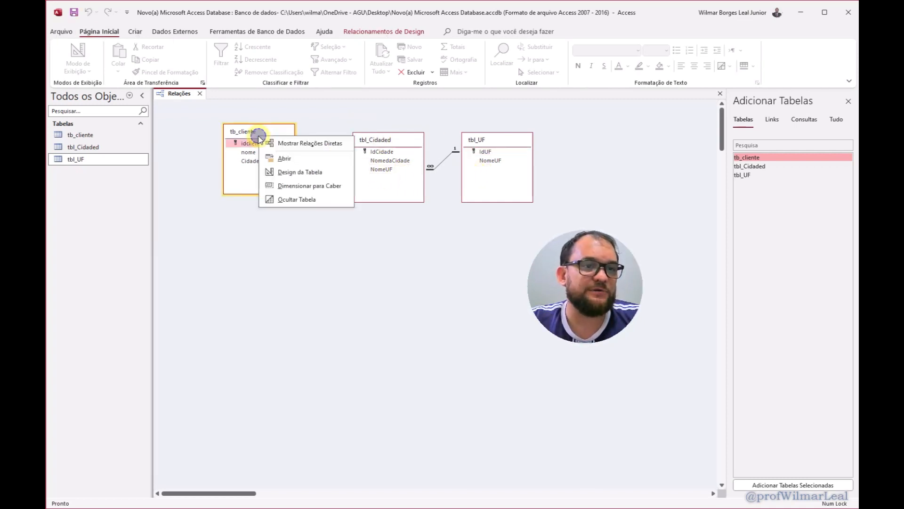
left_click(250, 139)
right_click(250, 135)
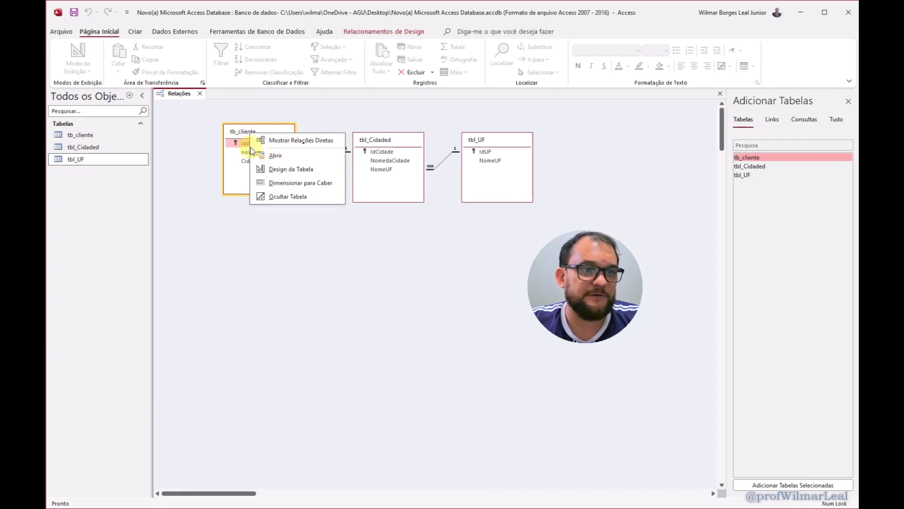
left_click(269, 155)
- Add the first client record in tb_cliente with the client's first name and Palmas as Cidade
left_click(232, 114)
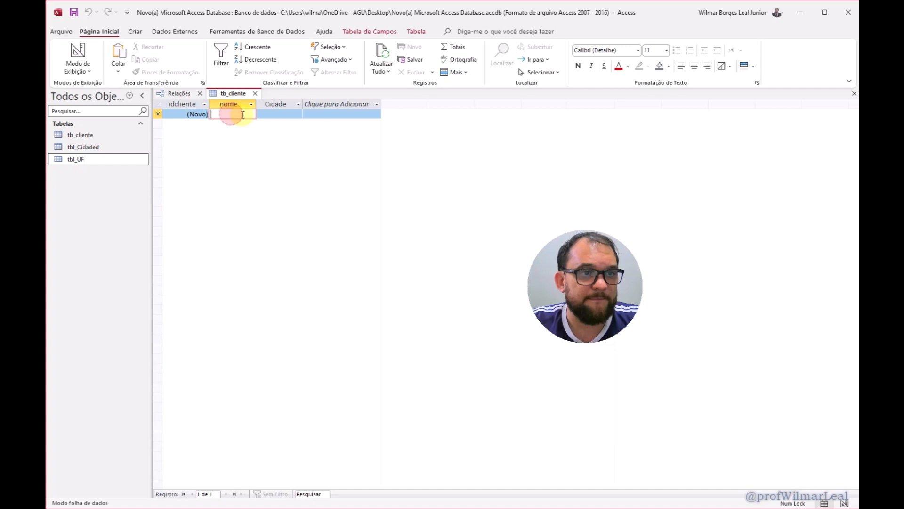
type("lmar")
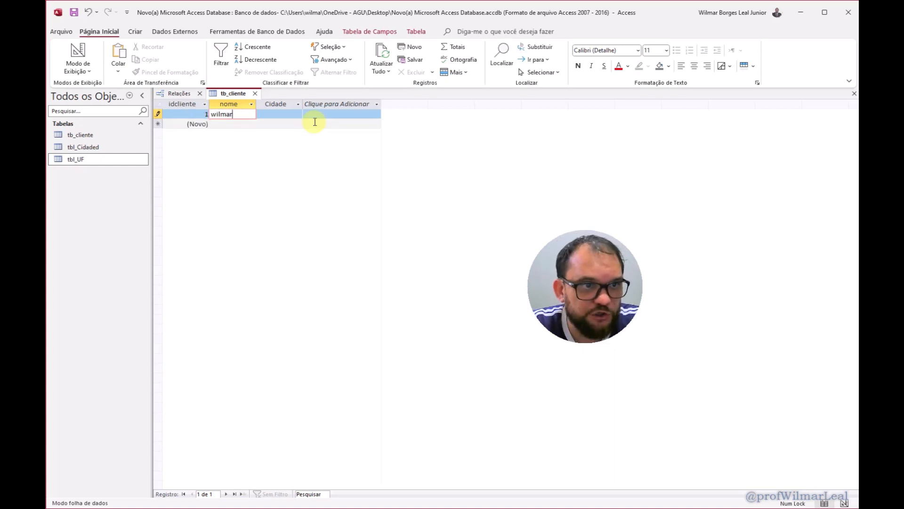
key("Tab")
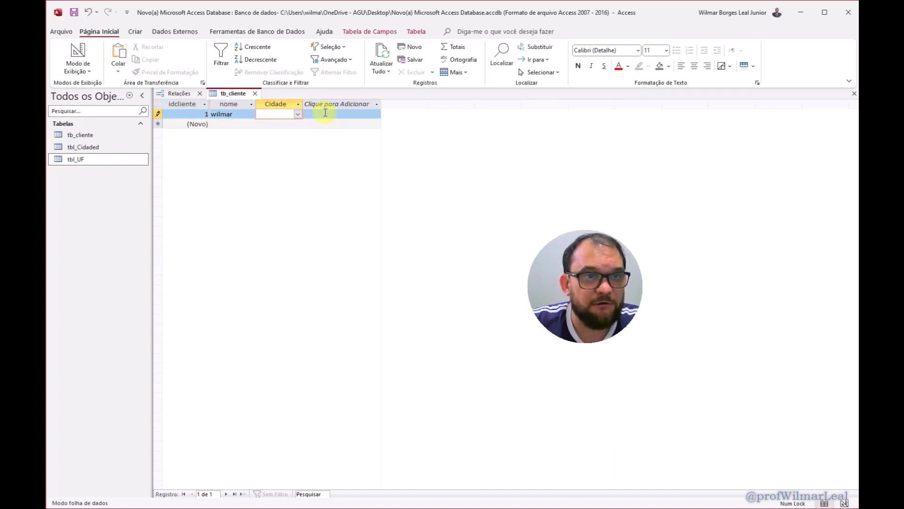
left_click(290, 108)
left_click(276, 115)
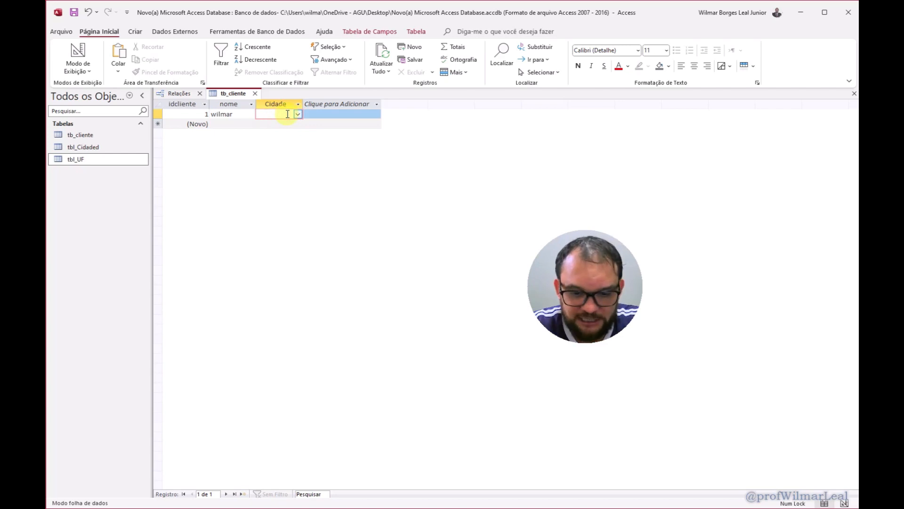
type("P")
key("Tab")
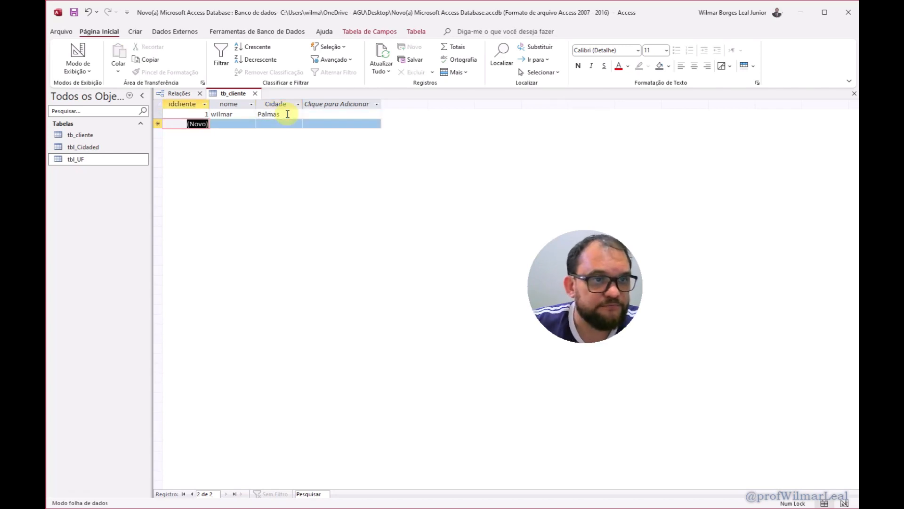
- Add a second client record with the client's first name and São Paulo as Cidade
left_click(230, 124)
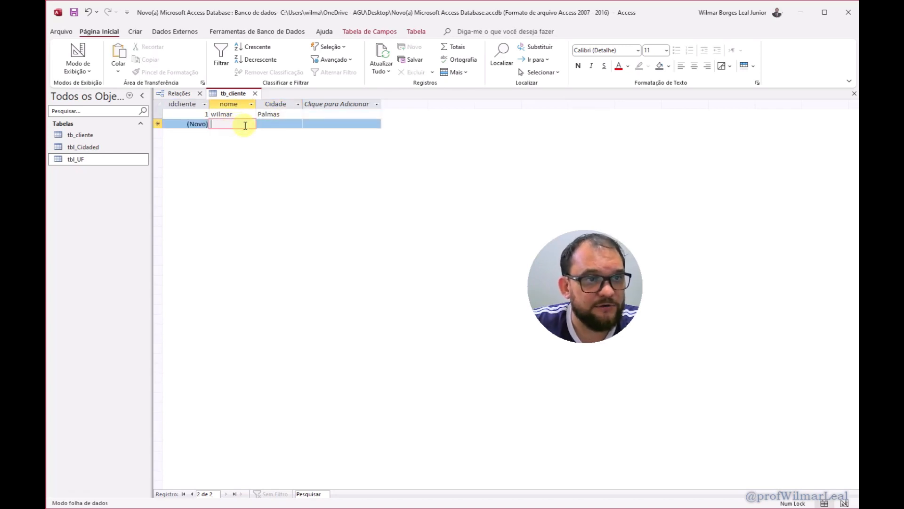
type("jose")
key("Tab")
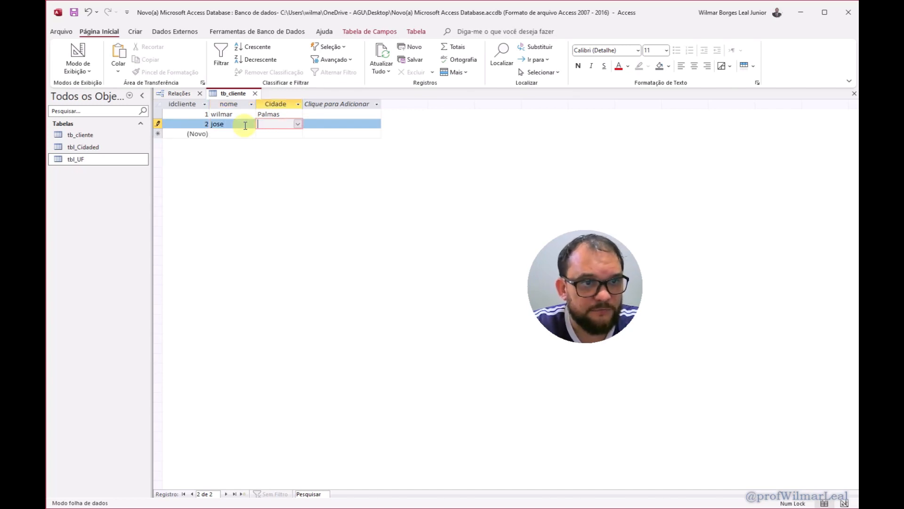
type("São Paulo")
key("Tab")
- Add a third client record with the client's first name and Barra do Garças as Cidade
key("Tab")
type("maria")
key("Tab")
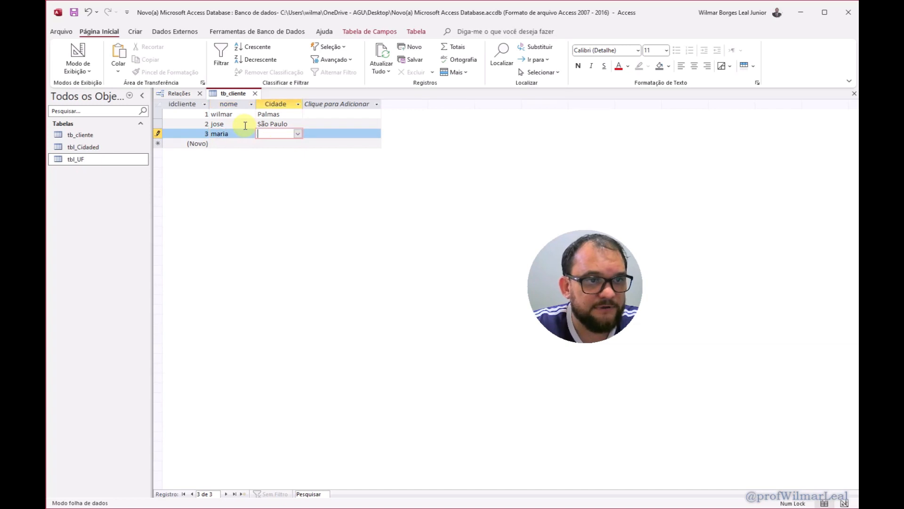
type("r")
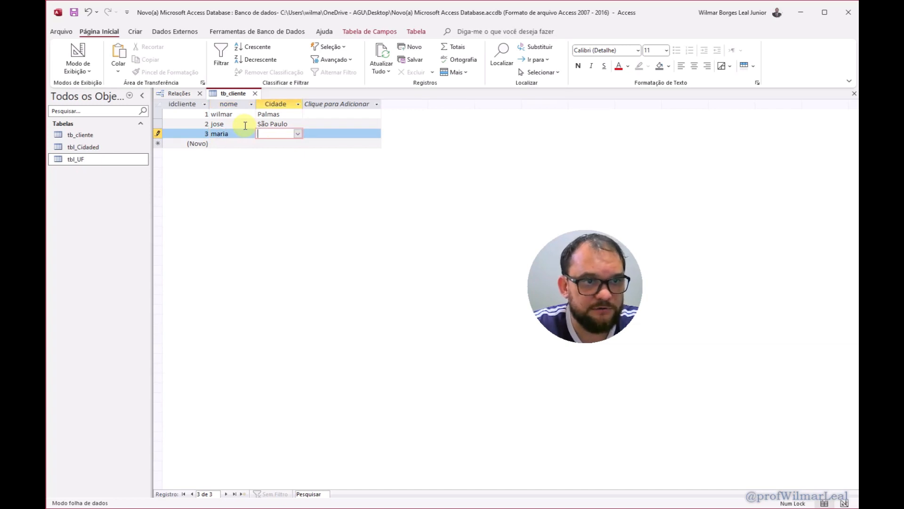
type("B")
key("Tab")
- Add a fourth client record with the client's first name and Distrito Federal as Cidade
key("Tab")
type("sofia")
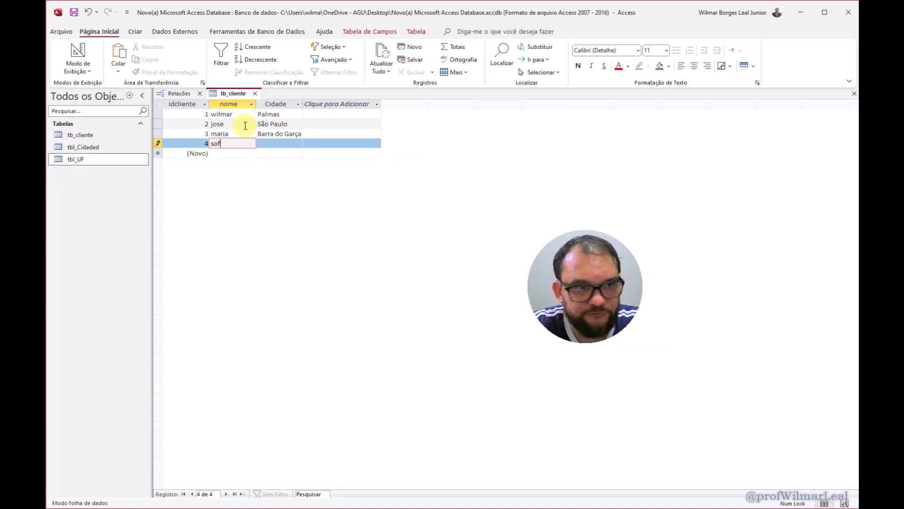
key("Tab")
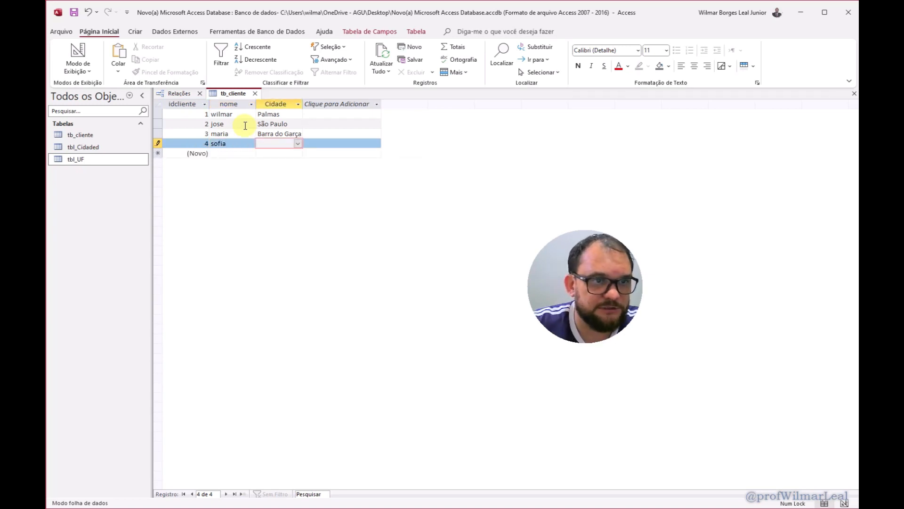
left_click(298, 144)
left_click(282, 190)
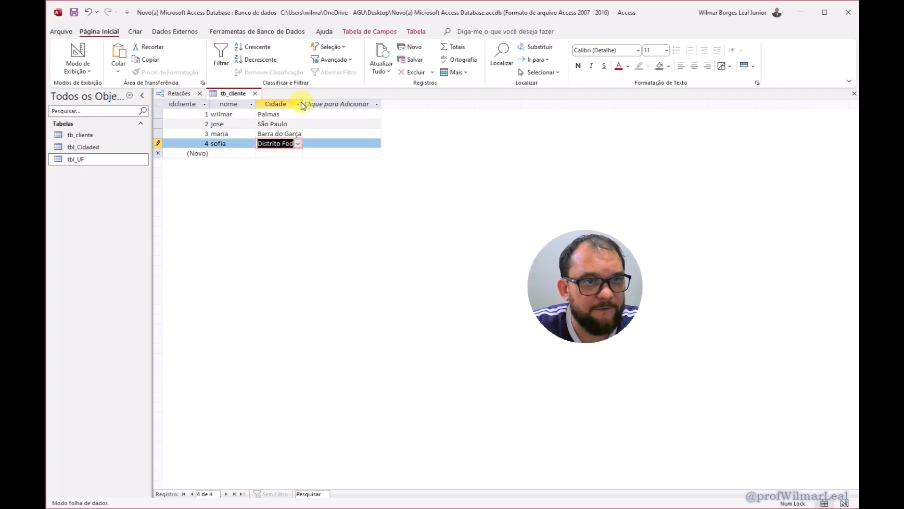
- Widen the Cidade column to fit the full city names and close tb_cliente
left_click_drag(302, 103, 347, 118)
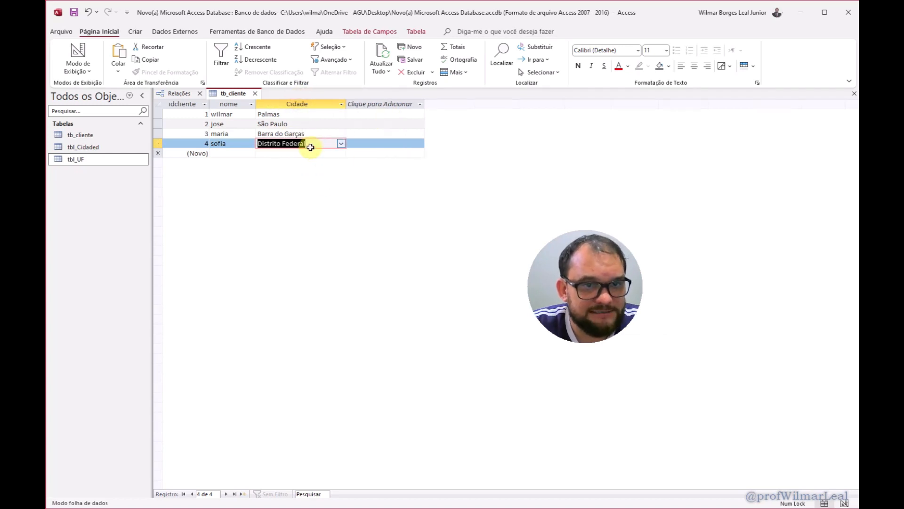
right_click(233, 93)
left_click(255, 97)
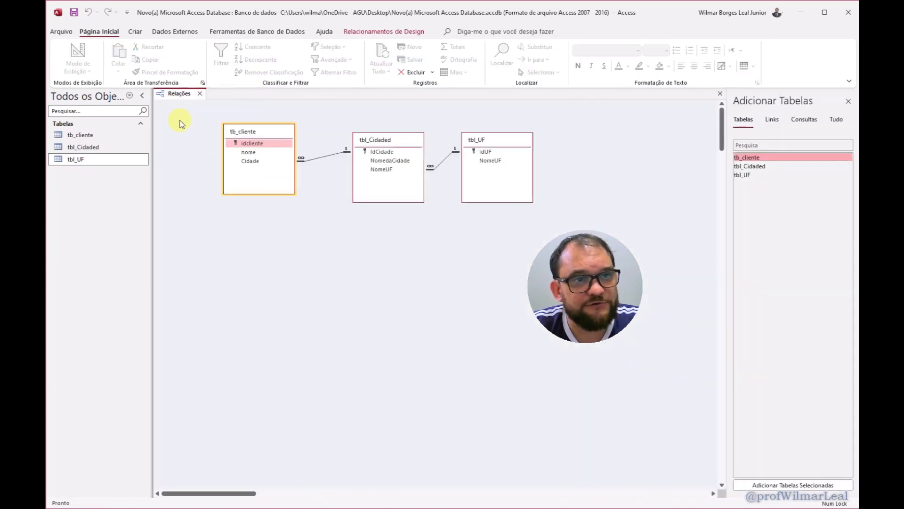
- Open tbl_UF from the relationships diagram and switch it to Datasheet view
right_click(477, 140)
left_click(511, 177)
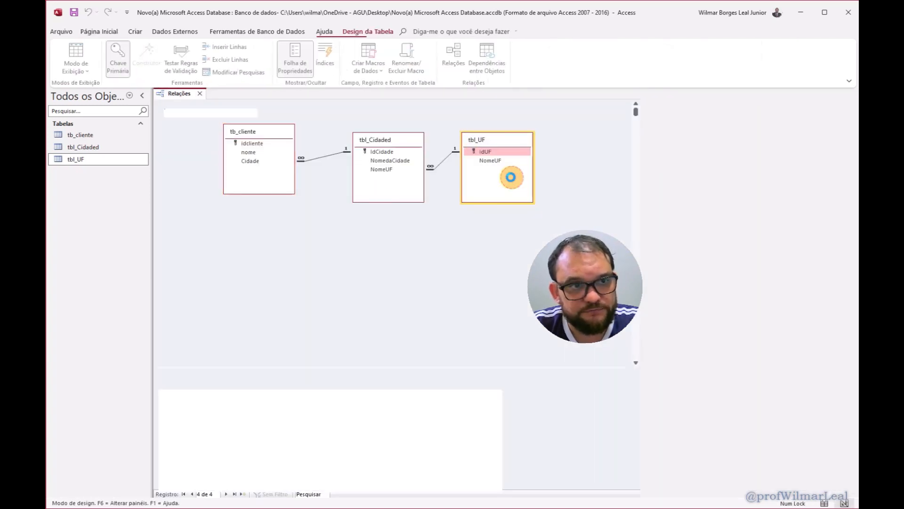
left_click(77, 52)
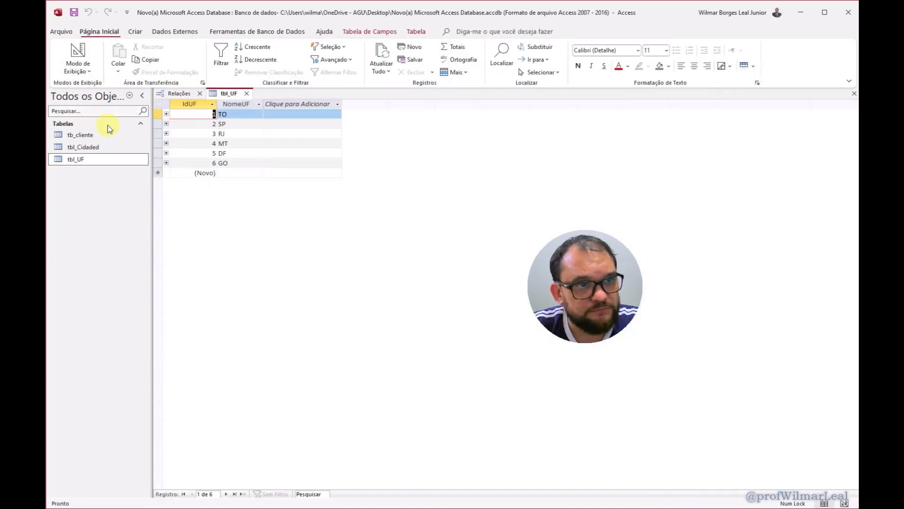
- Expand the TO record in tbl_UF and its city Palmas to examine the linked cities and clients
left_click(167, 114)
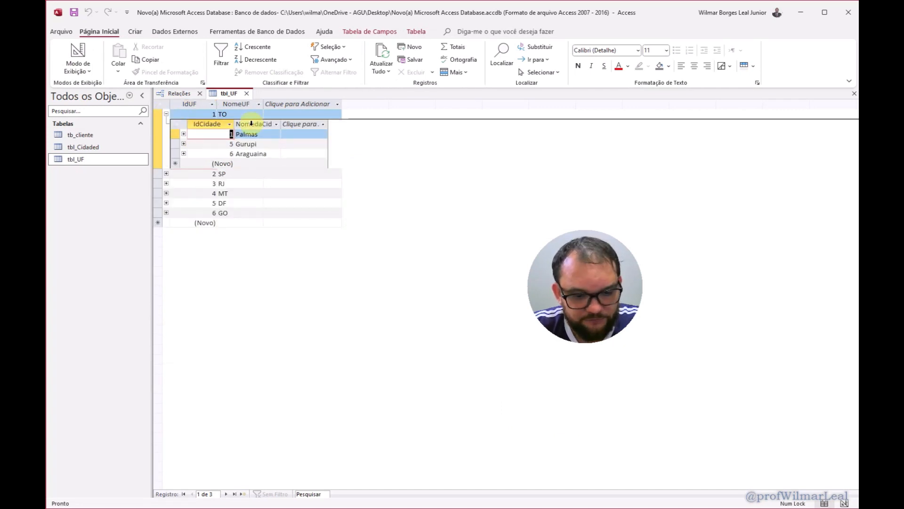
key("alt")
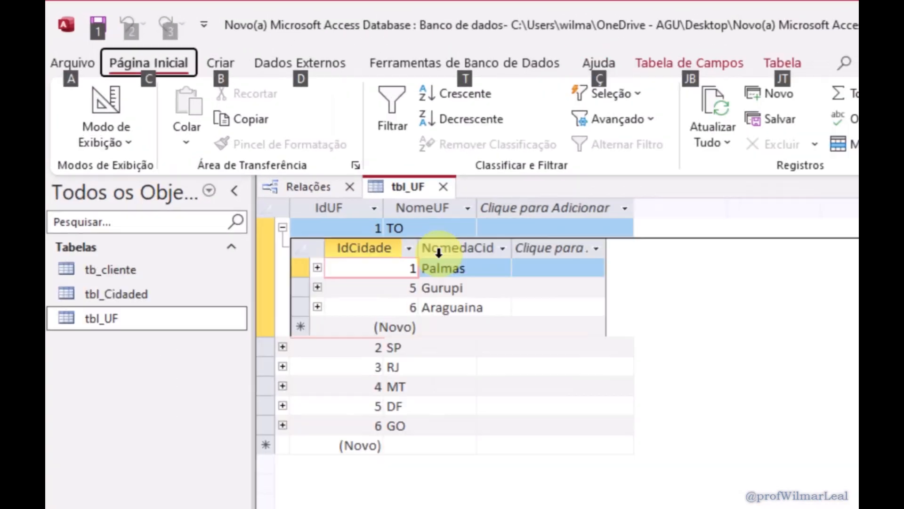
left_click(283, 228)
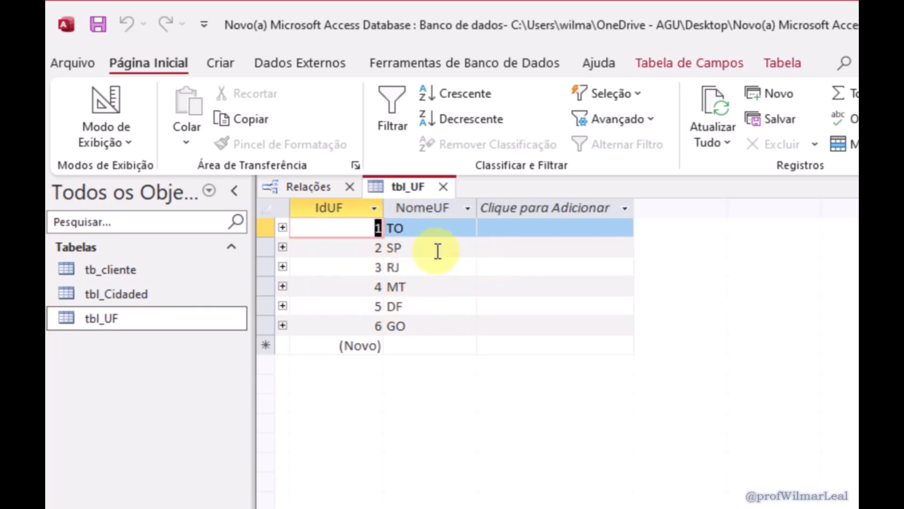
left_click(283, 227)
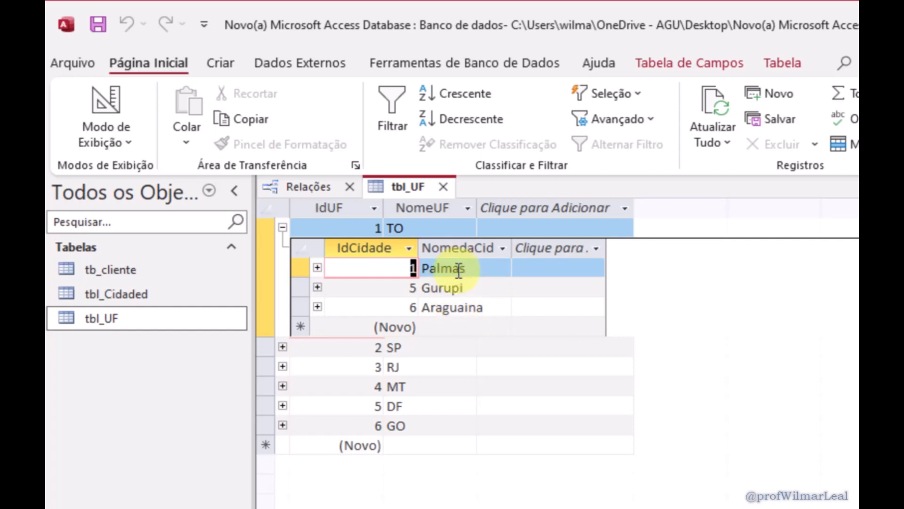
left_click(317, 267)
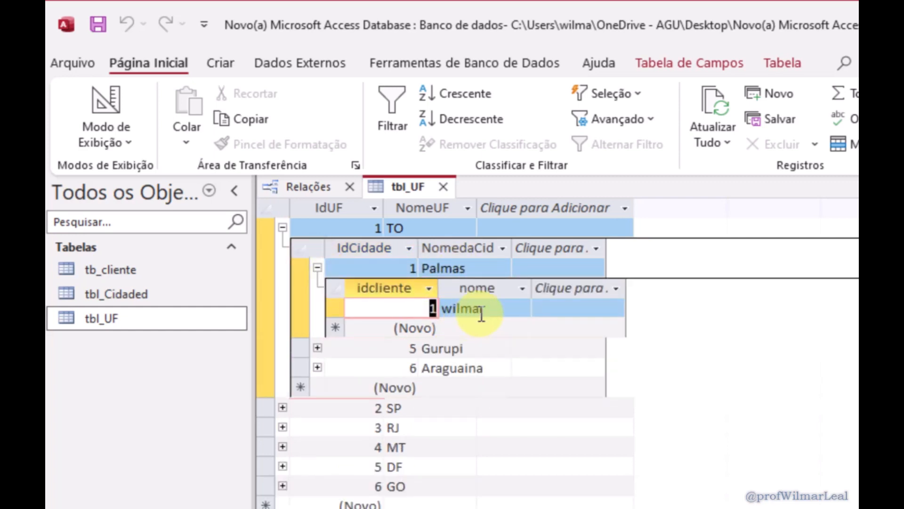
left_click(484, 311)
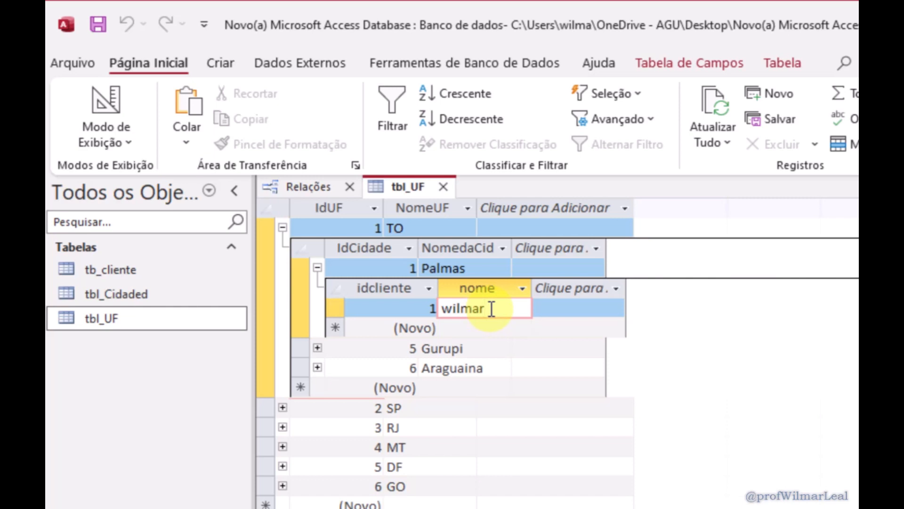
key("alt")
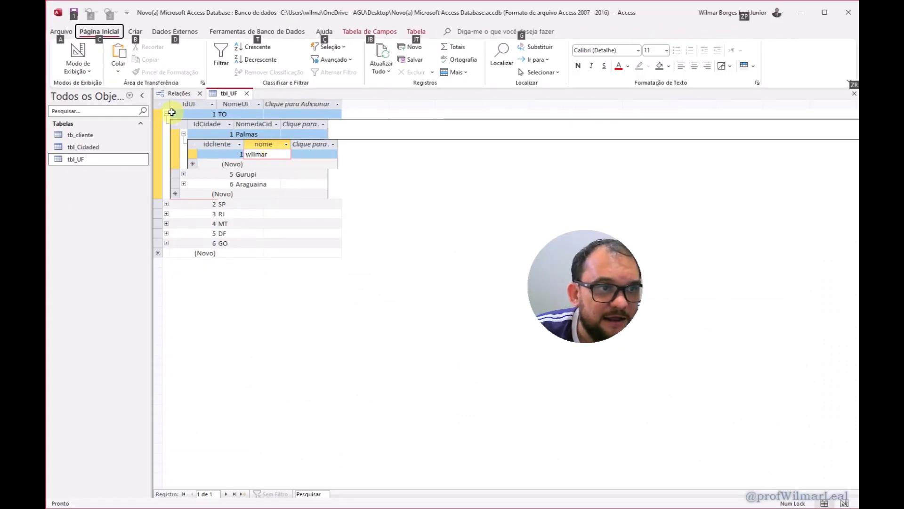
- Collapse TO, examine the clients linked to the cities of GO and DF, and close tbl_UF
left_click(172, 112)
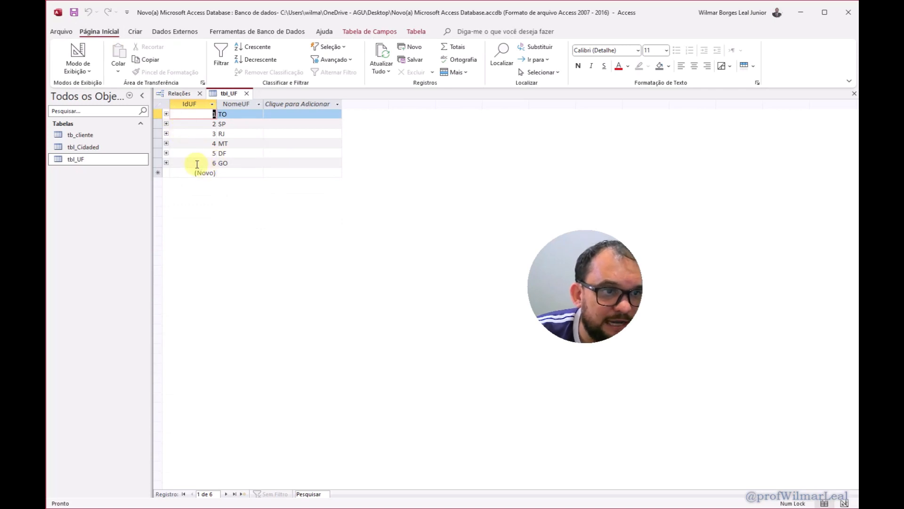
left_click(166, 164)
left_click(184, 183)
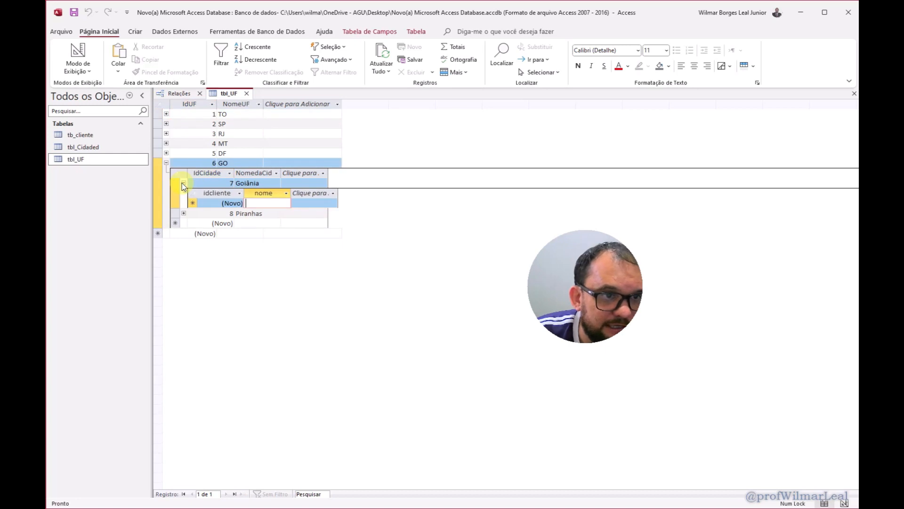
left_click(183, 213)
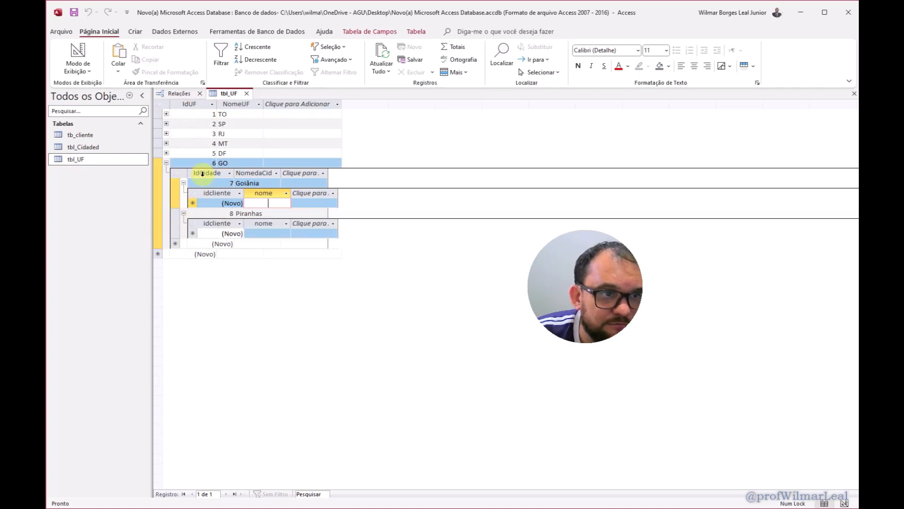
left_click(166, 153)
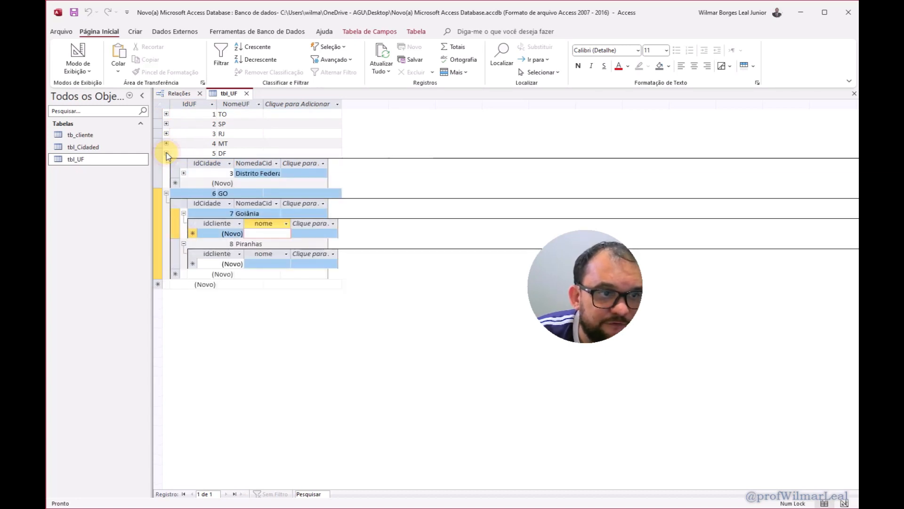
left_click(183, 173)
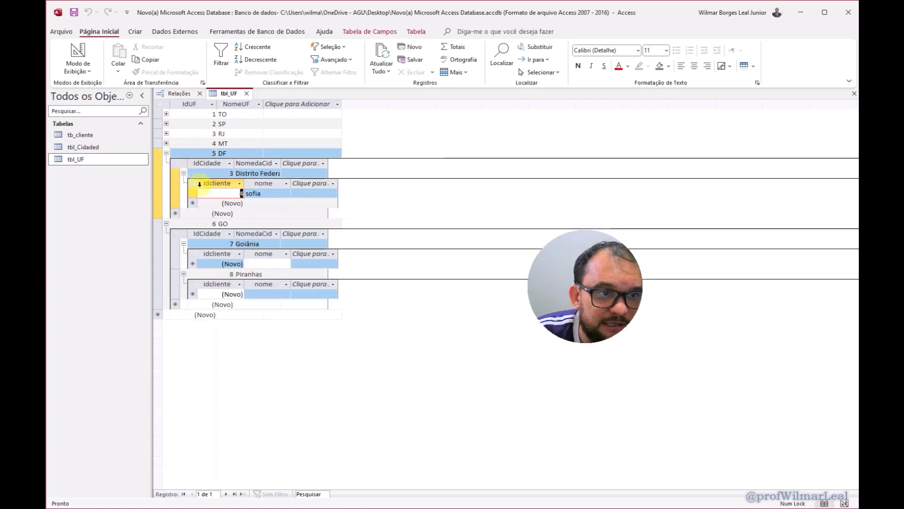
left_click(266, 193)
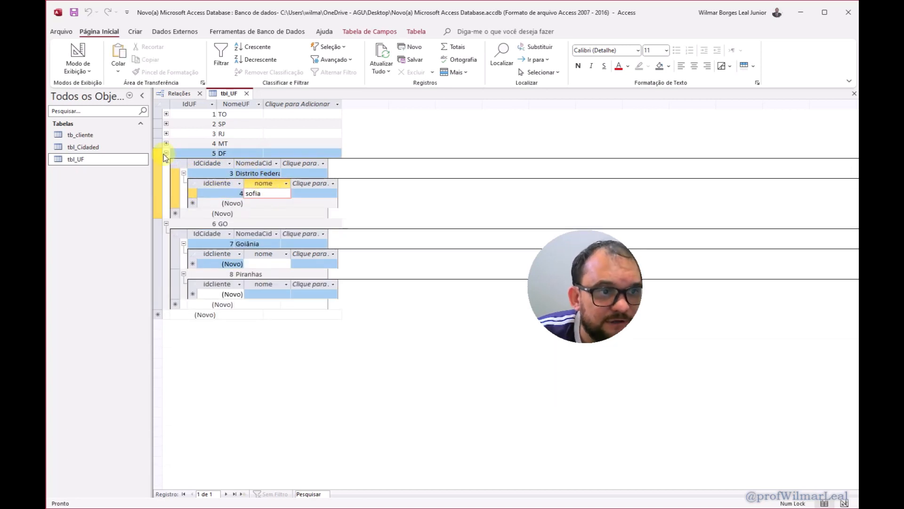
left_click(246, 94)
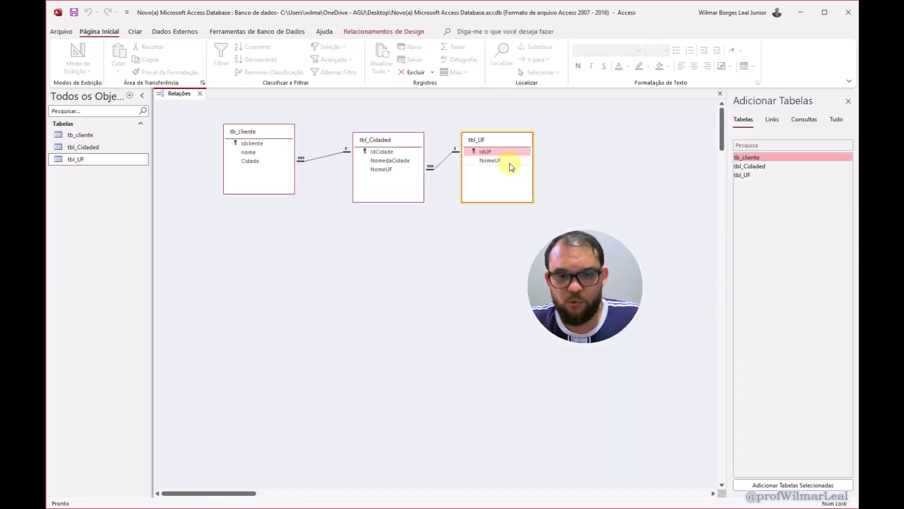